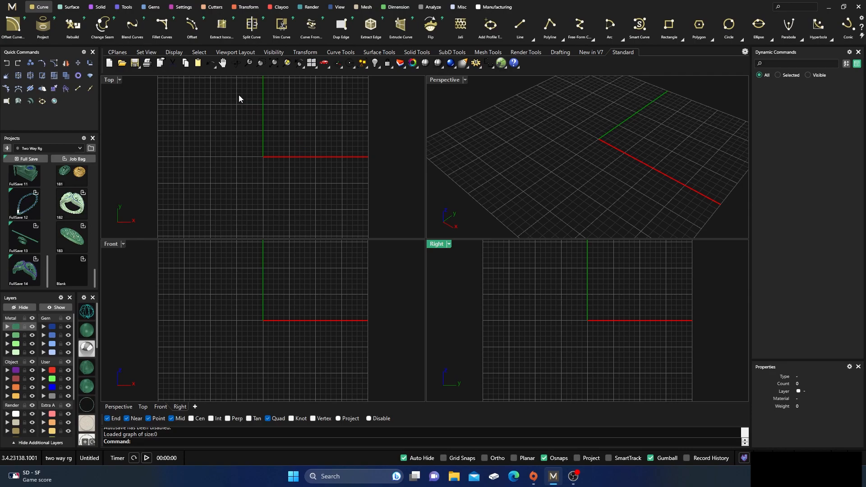
# Step: Create a ring rail for US finger size 7
pyautogui.click(127, 7)
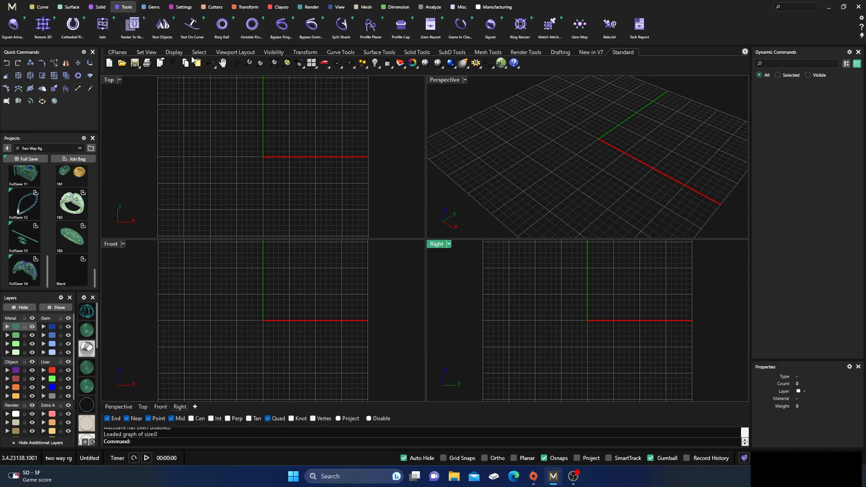
pyautogui.click(222, 27)
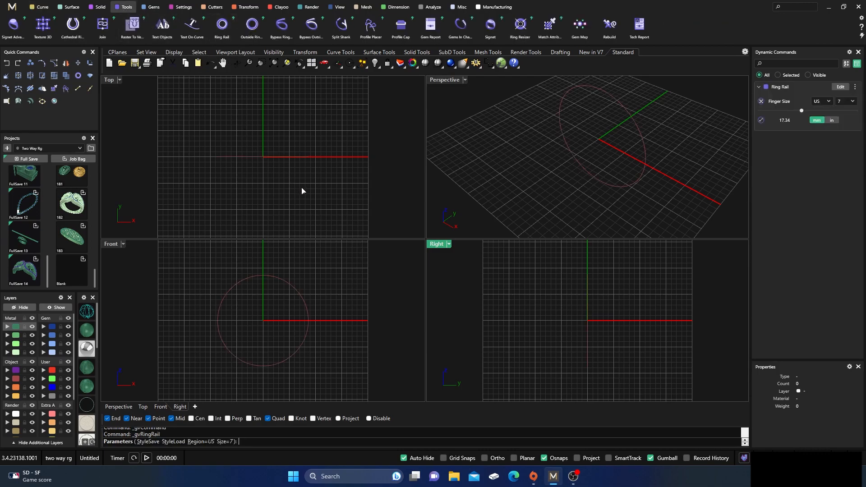
pyautogui.press('Return')
pyautogui.click(264, 158)
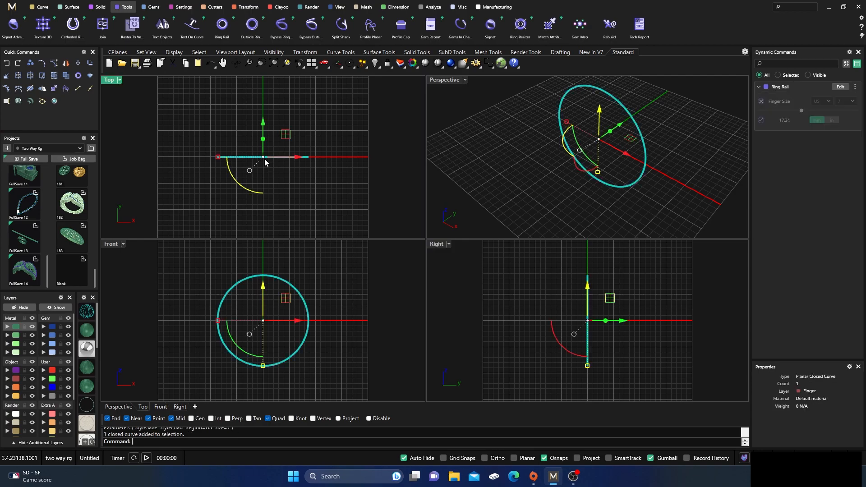
pyautogui.press('Escape')
# Step: Add an outside ring rail with 4.5 mm top, 2.5 mm side and 2.5 mm bottom thickness
pyautogui.click(253, 27)
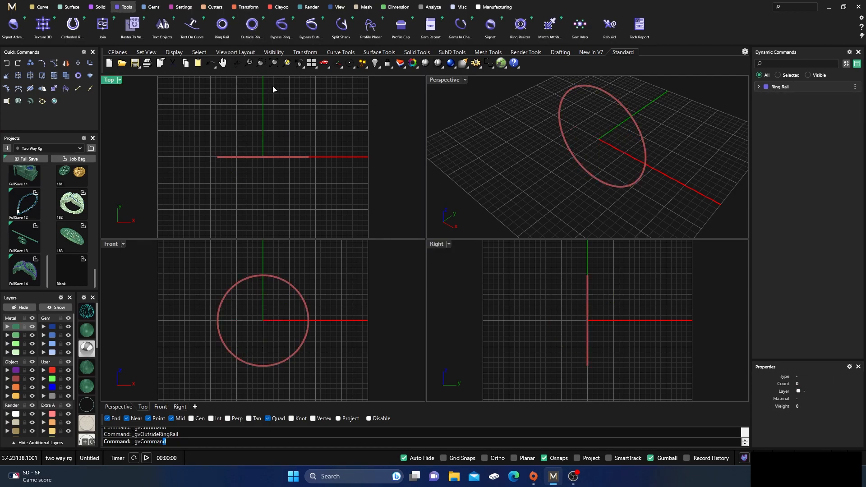
pyautogui.moveTo(282, 270); pyautogui.dragTo(280, 256)
pyautogui.moveTo(318, 298); pyautogui.dragTo(322, 301)
pyautogui.moveTo(281, 376)
pyautogui.mouseDown()
pyautogui.moveTo(281, 386)
pyautogui.moveTo(281, 378)
pyautogui.mouseUp()
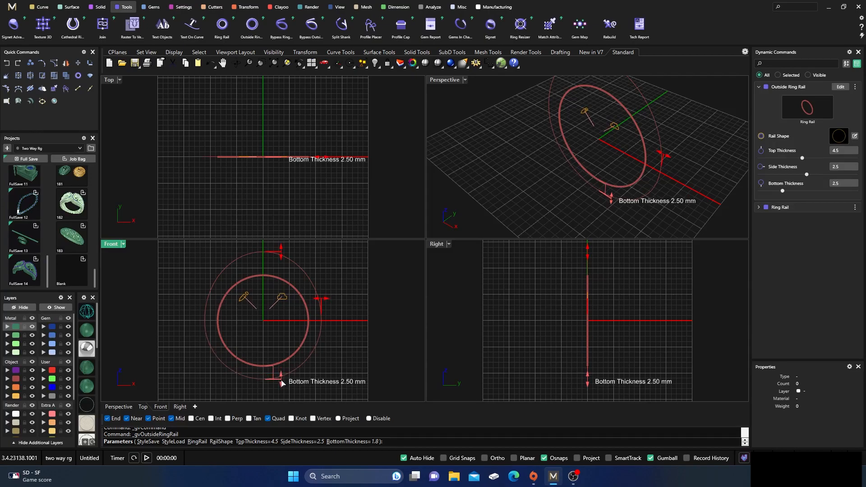
pyautogui.rightClick(492, 181)
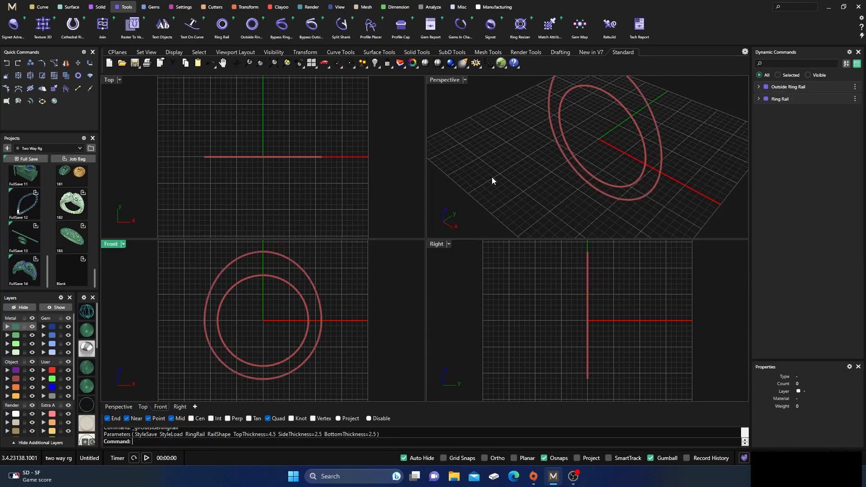
# Step: Change the inner ring rail's seam to position 0.5, at the bottom of the ring
pyautogui.click(587, 172)
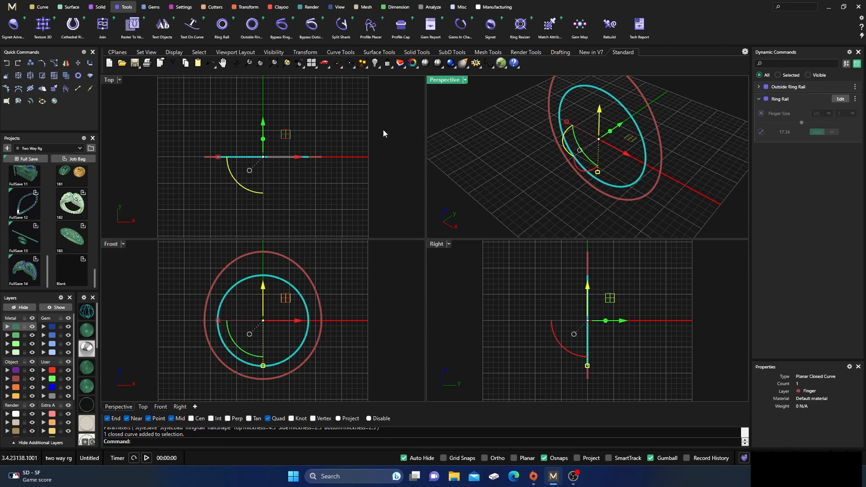
pyautogui.click(43, 6)
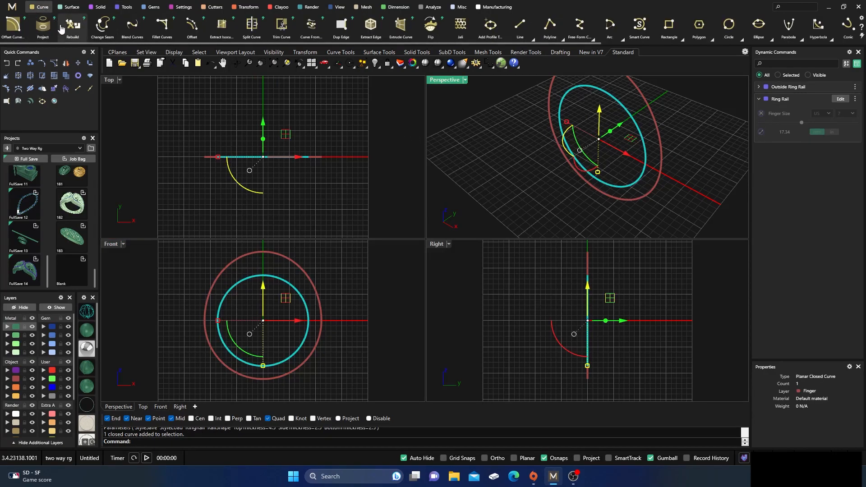
pyautogui.click(102, 27)
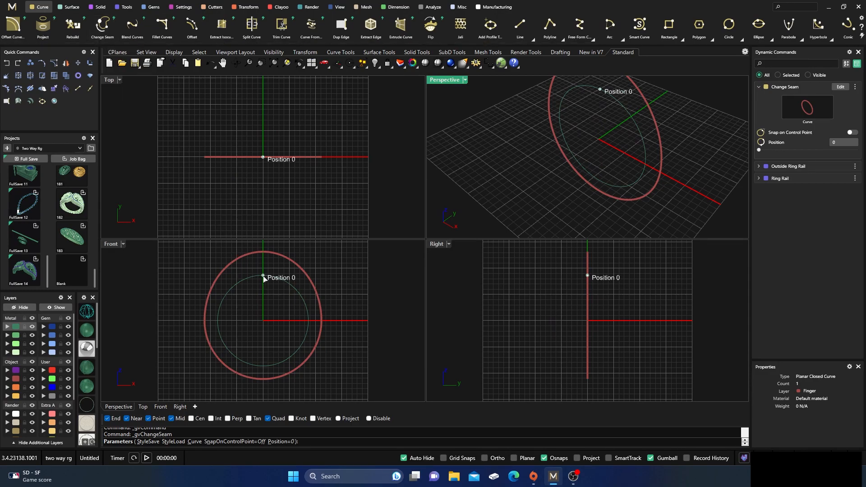
pyautogui.moveTo(265, 278); pyautogui.dragTo(263, 366)
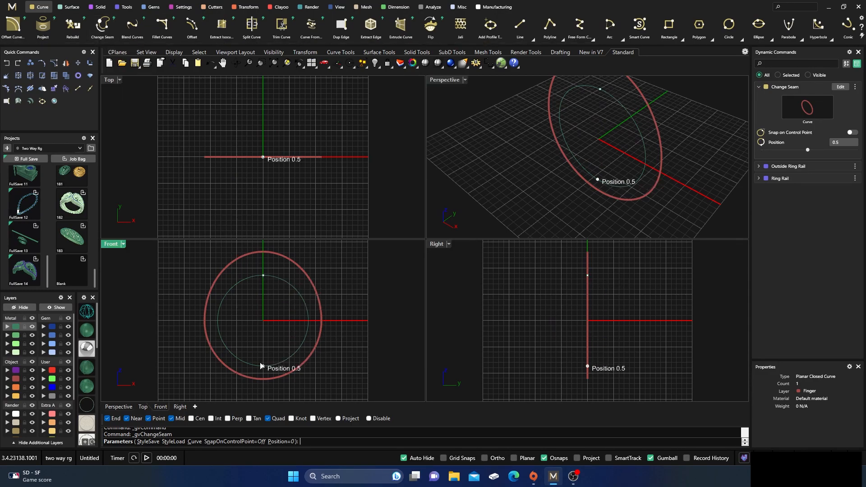
pyautogui.rightClick(343, 275)
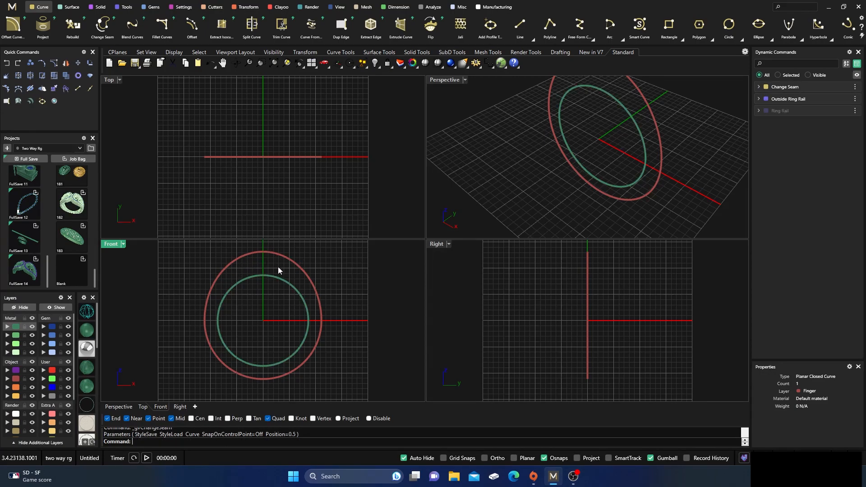
# Step: Move the inner curve with the changed seam to the Finger layer
pyautogui.click(555, 127)
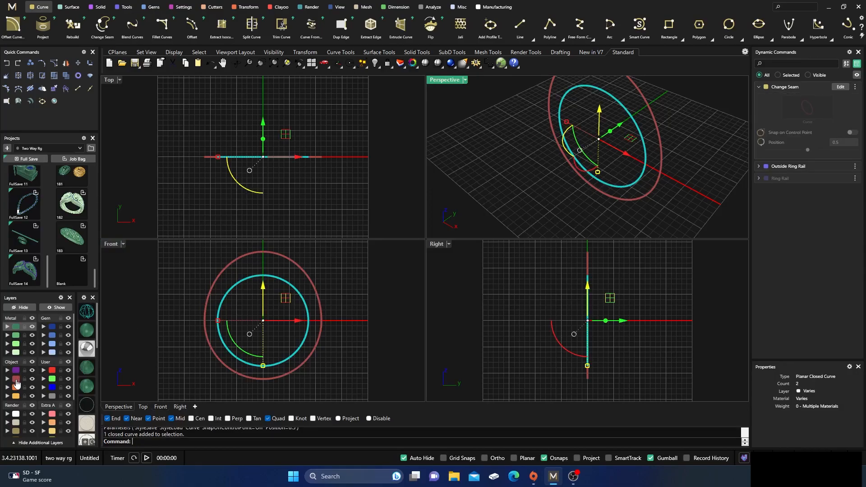
pyautogui.click(16, 380)
pyautogui.click(476, 177)
pyautogui.click(562, 106)
pyautogui.click(527, 137)
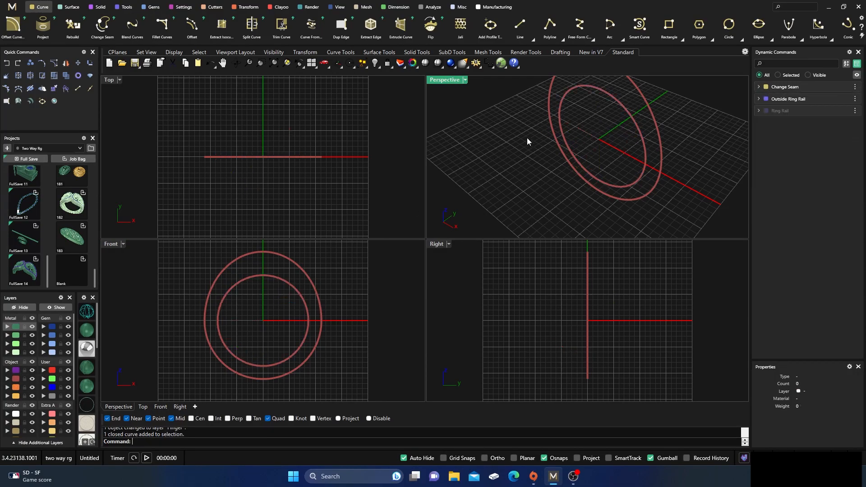
# Step: Start Profile Placer on the inner rail and choose the half-round profileDefault from the Shank library as the profile
pyautogui.click(561, 137)
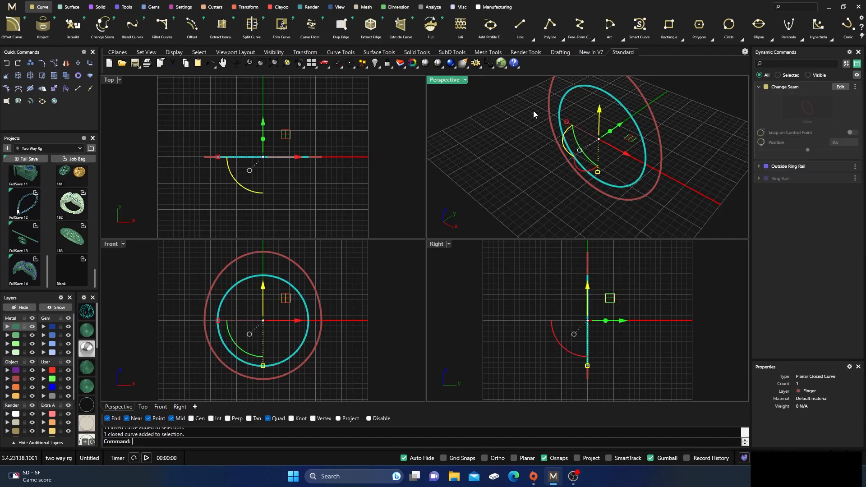
pyautogui.click(125, 7)
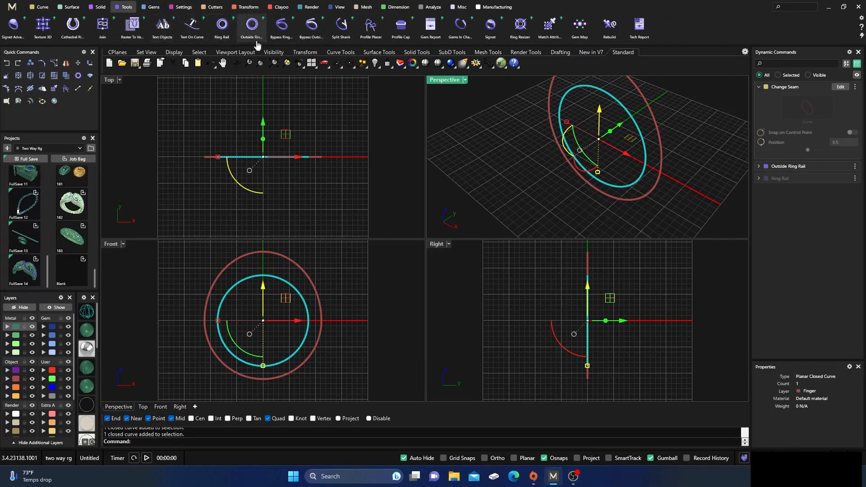
pyautogui.click(370, 32)
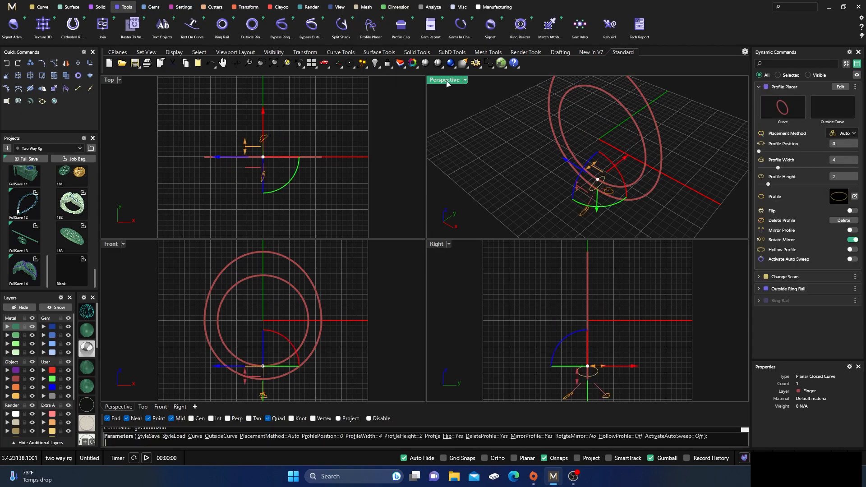
pyautogui.click(839, 196)
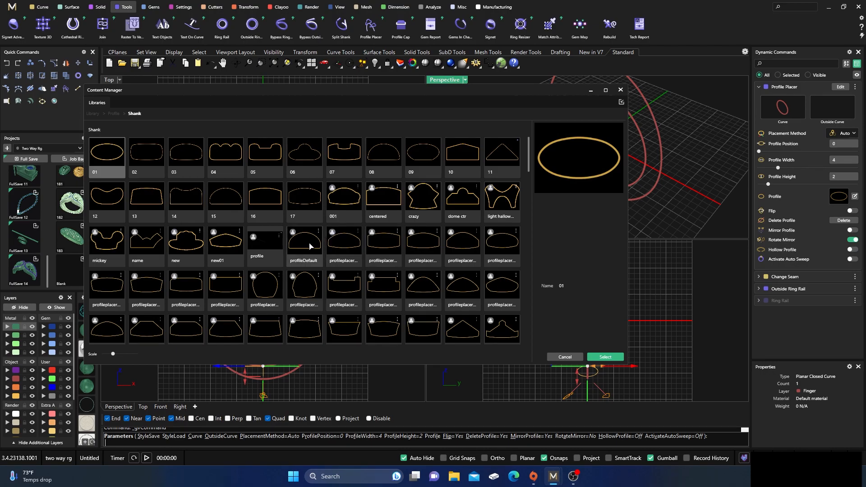
pyautogui.click(308, 247)
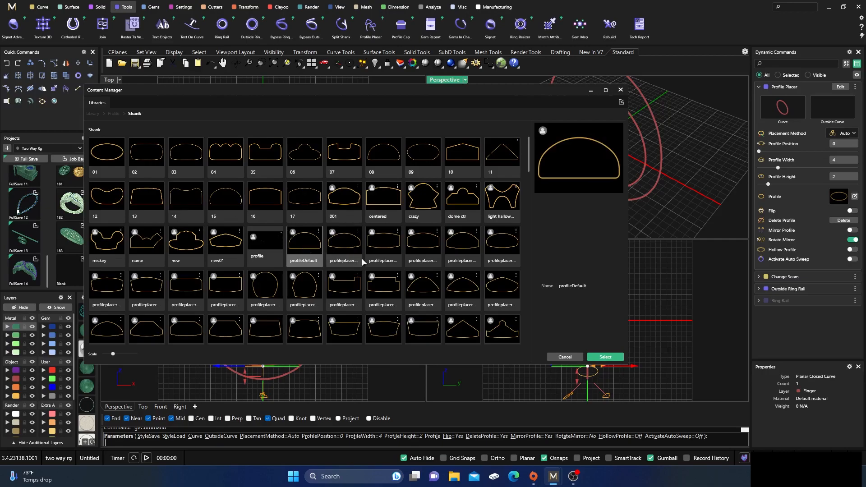
pyautogui.click(622, 91)
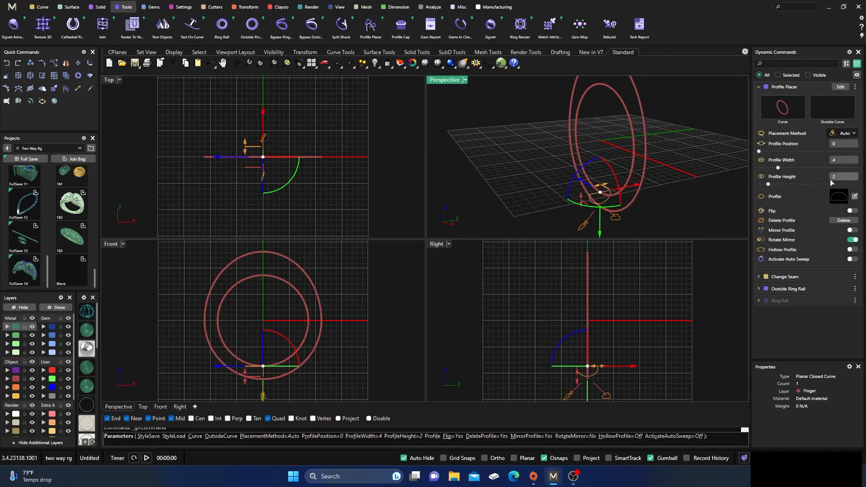
# Step: Assign the outer rail as the outside curve and set the bottom profile's width to 3 mm
pyautogui.click(832, 113)
pyautogui.click(637, 199)
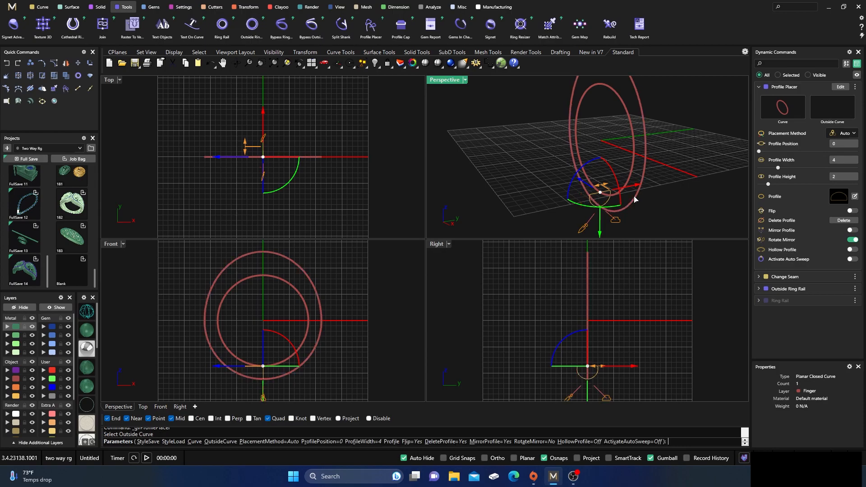
pyautogui.click(590, 350)
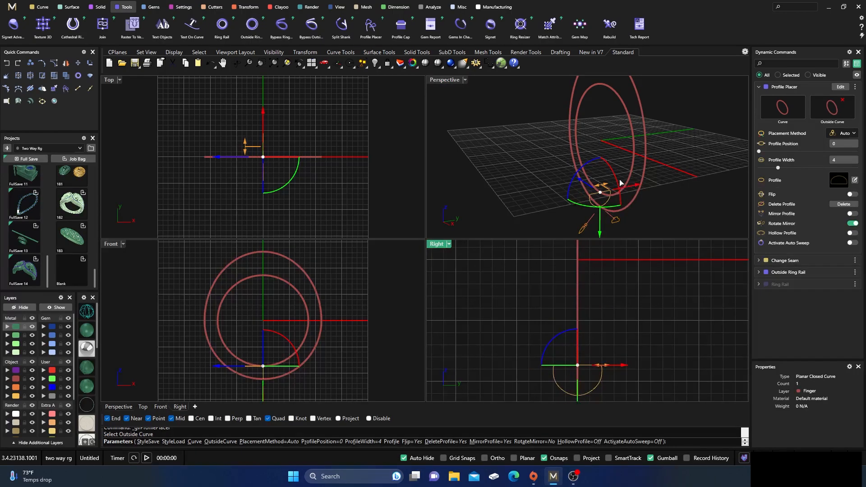
pyautogui.scroll(3, 596, 194)
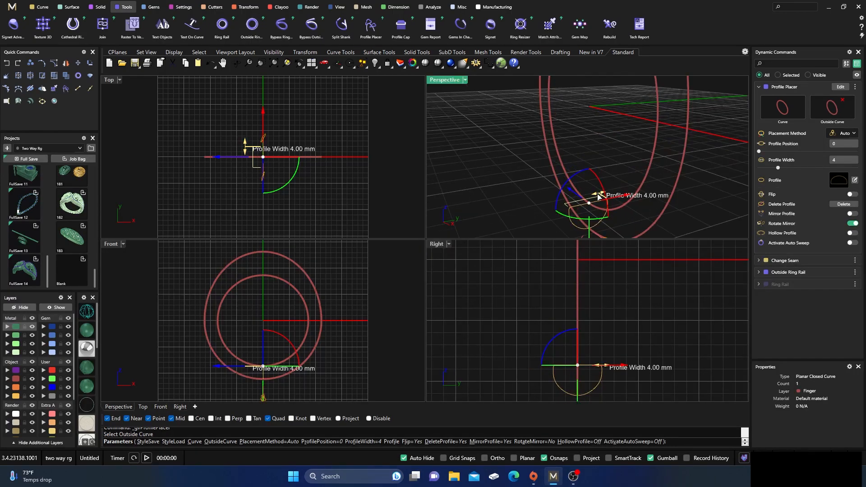
pyautogui.moveTo(598, 197); pyautogui.dragTo(591, 197)
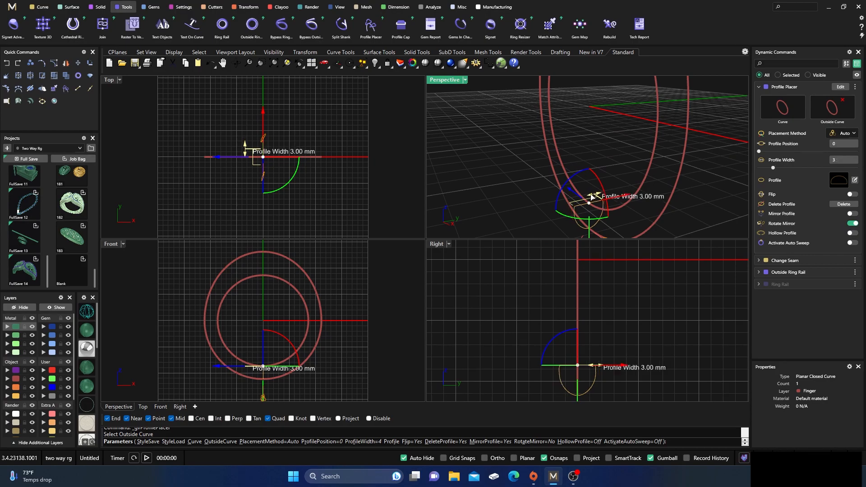
# Step: Add a profile at the top of the ring, position 0.5, and set its width to 6.5 mm
pyautogui.click(263, 277)
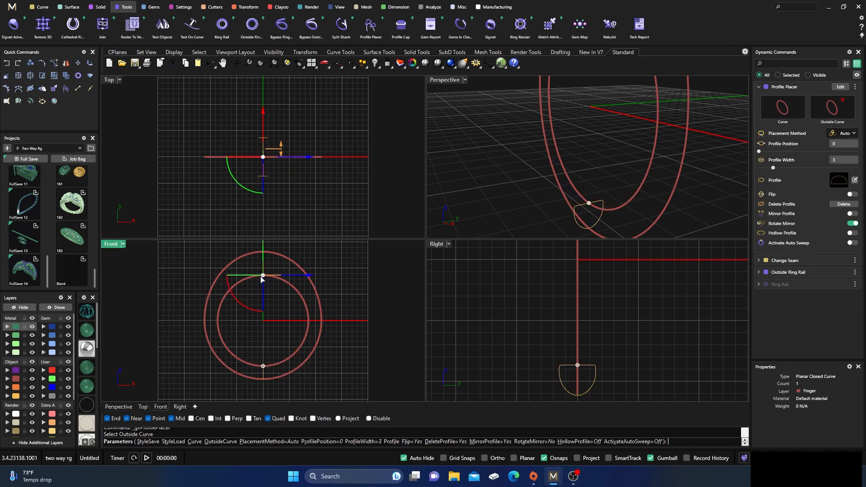
pyautogui.moveTo(518, 149); pyautogui.dragTo(515, 185, button='right')
pyautogui.scroll(-5, 515, 185)
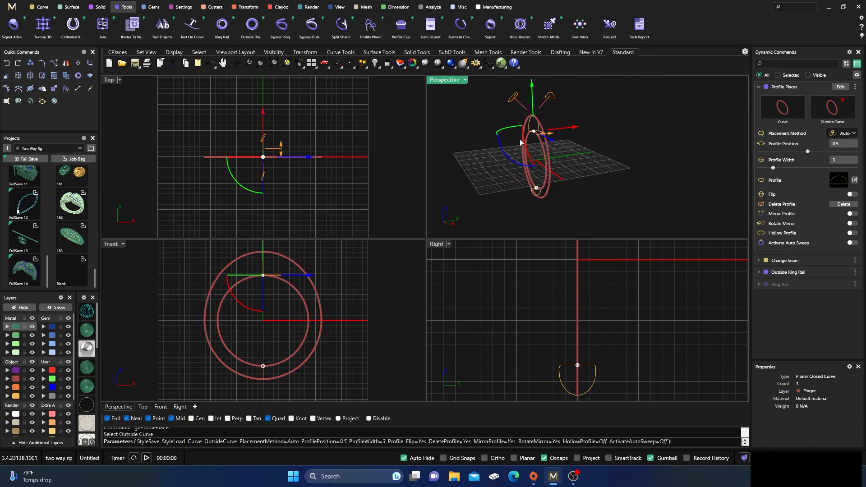
pyautogui.scroll(5, 527, 110)
pyautogui.moveTo(561, 154); pyautogui.dragTo(580, 154)
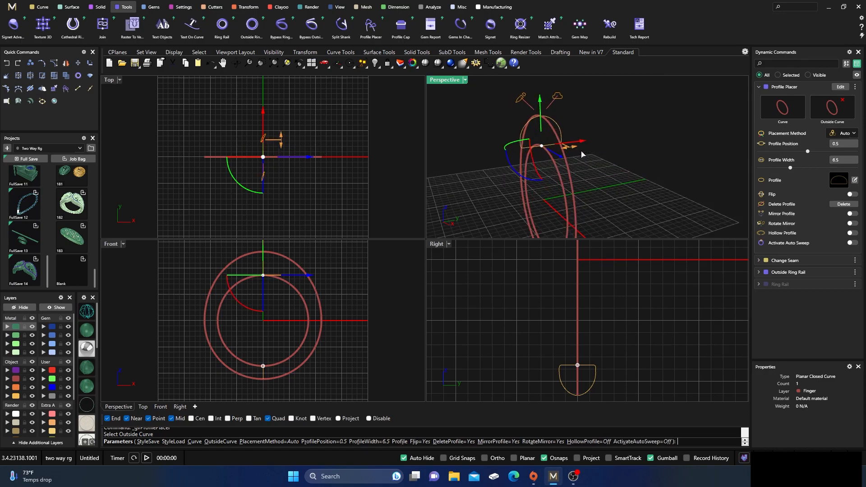
# Step: Add a profile on the side of the ring at position 0.75 and set its width to 4 mm
pyautogui.moveTo(582, 154); pyautogui.dragTo(588, 184, button='right')
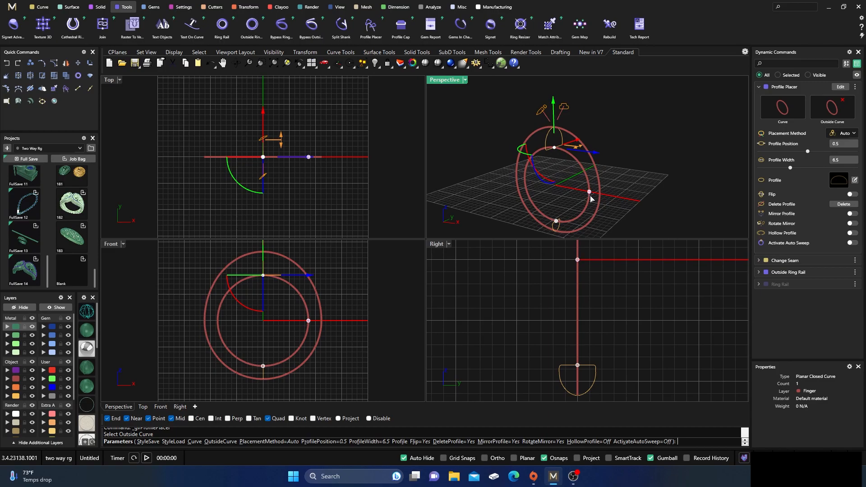
pyautogui.click(590, 194)
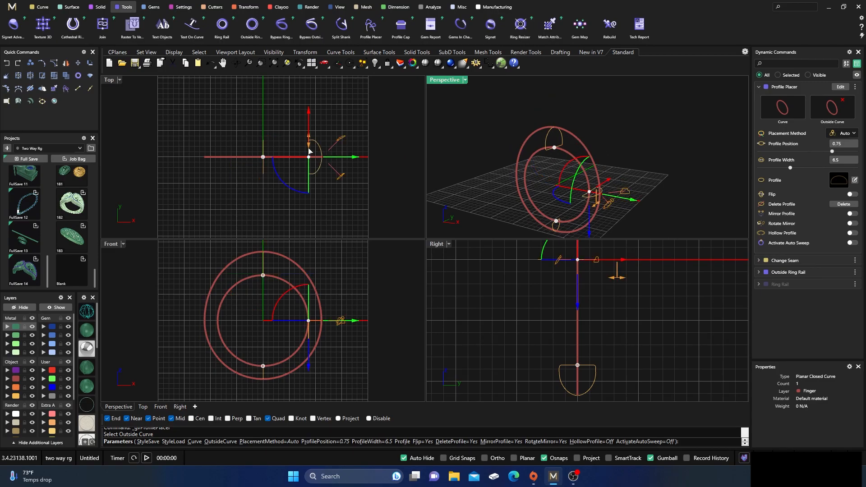
pyautogui.scroll(3, 306, 147)
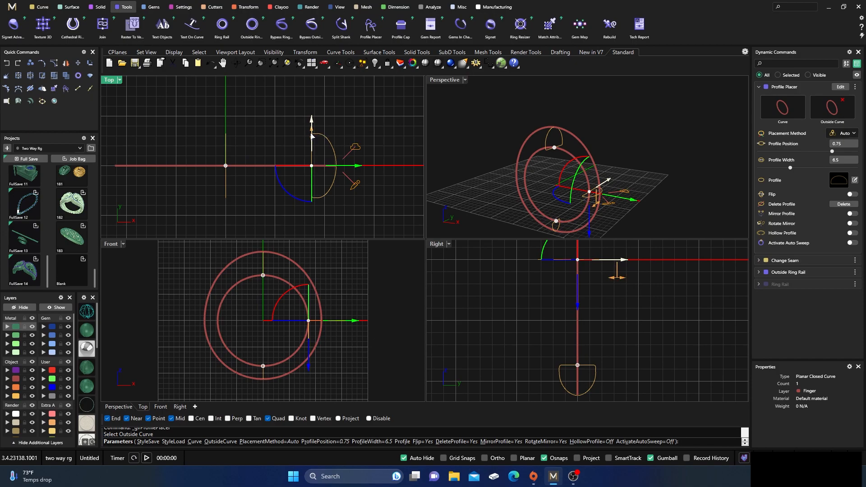
pyautogui.scroll(3, 314, 137)
pyautogui.moveTo(314, 139); pyautogui.dragTo(317, 194)
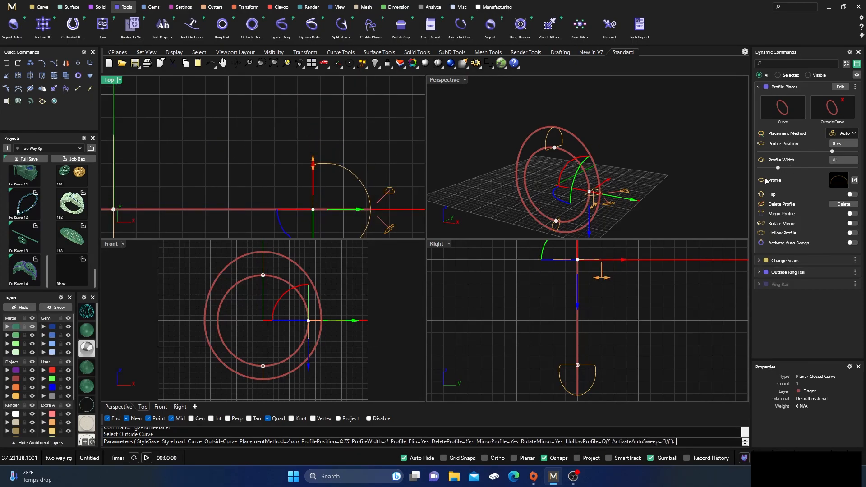
# Step: Activate auto sweep through the placed profiles and show the ring in the shaded green metal display
pyautogui.click(852, 243)
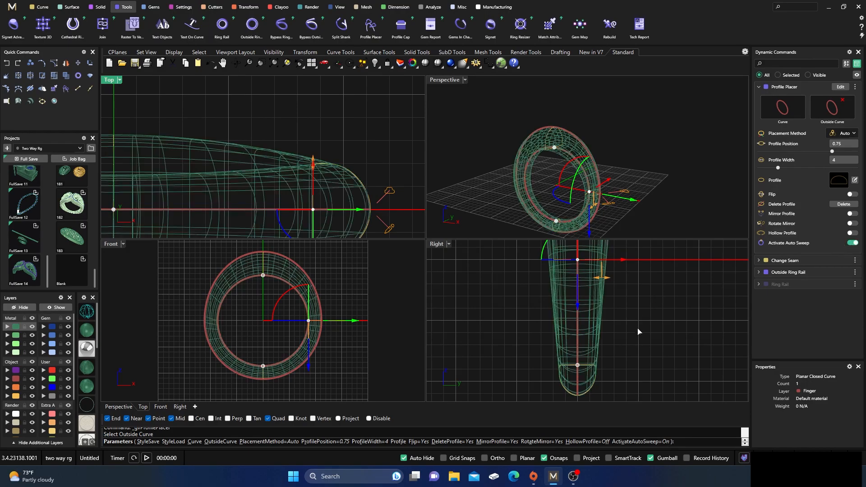
pyautogui.scroll(-4, 641, 322)
pyautogui.moveTo(642, 324); pyautogui.dragTo(609, 349, button='right')
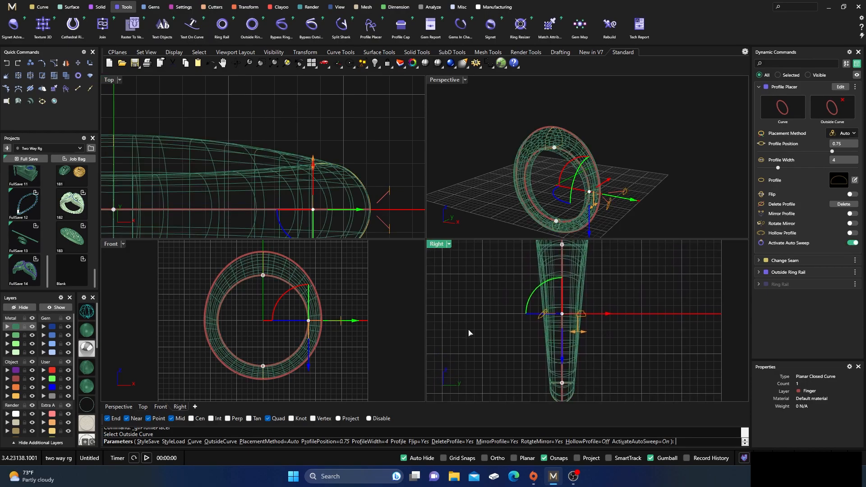
pyautogui.click(89, 328)
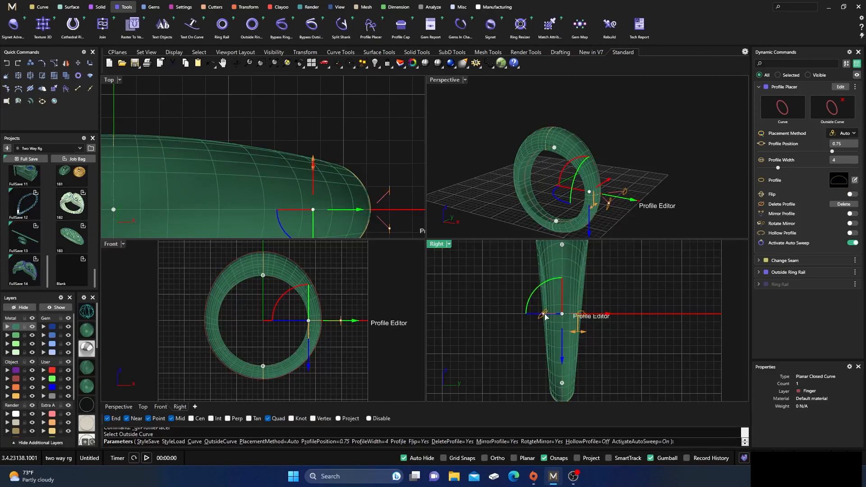
pyautogui.scroll(1, 526, 307)
pyautogui.moveTo(501, 165); pyautogui.dragTo(593, 177, button='right')
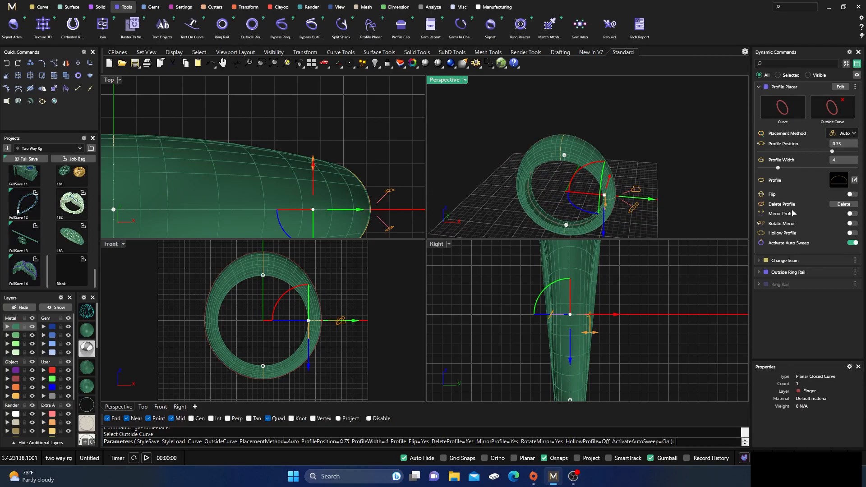
# Step: Mirror the side profile to the opposite side of the ring and set its width to 3.7 mm
pyautogui.click(852, 213)
pyautogui.moveTo(643, 302); pyautogui.dragTo(636, 283, button='right')
pyautogui.scroll(2, 591, 311)
pyautogui.moveTo(572, 308)
pyautogui.moveTo(572, 307); pyautogui.dragTo(569, 308)
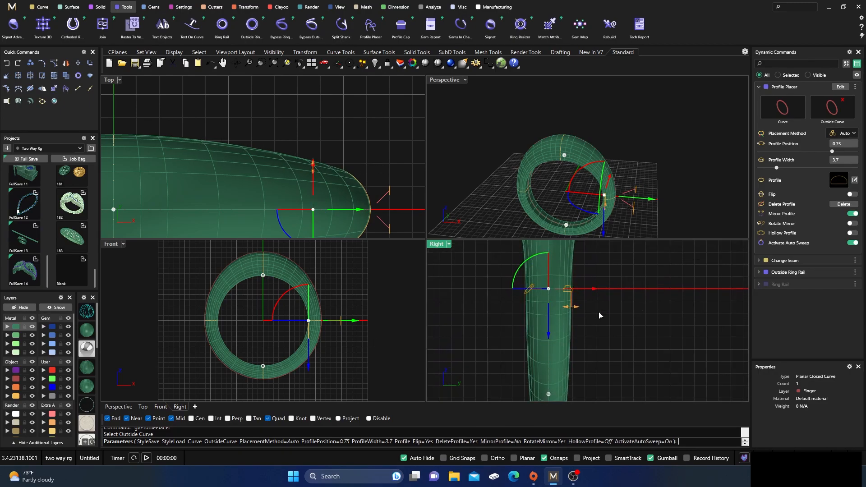
# Step: Widen the profile at the top of the ring slightly in the perspective view
pyautogui.scroll(-4, 605, 318)
pyautogui.moveTo(615, 329); pyautogui.dragTo(615, 354, button='right')
pyautogui.doubleClick(451, 81)
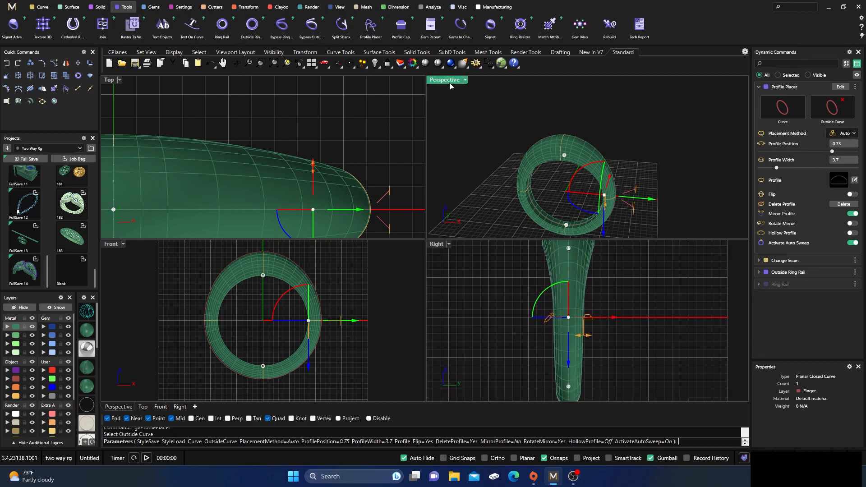
pyautogui.moveTo(543, 206); pyautogui.dragTo(436, 190, button='right')
pyautogui.scroll(2, 344, 221)
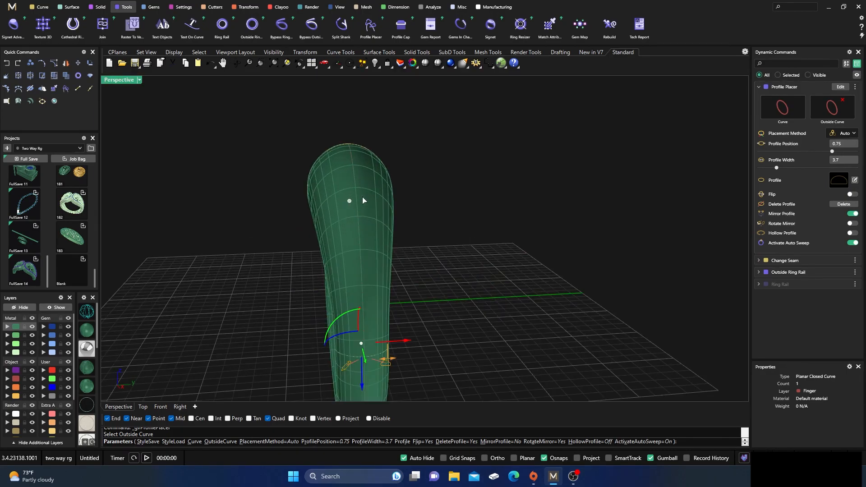
pyautogui.click(350, 203)
pyautogui.moveTo(393, 207)
pyautogui.moveTo(394, 206); pyautogui.dragTo(405, 204)
pyautogui.moveTo(405, 204); pyautogui.dragTo(524, 208, button='right')
# Step: Set the width of the mirrored side profiles at position 0.75 to 4.3 mm
pyautogui.click(385, 311)
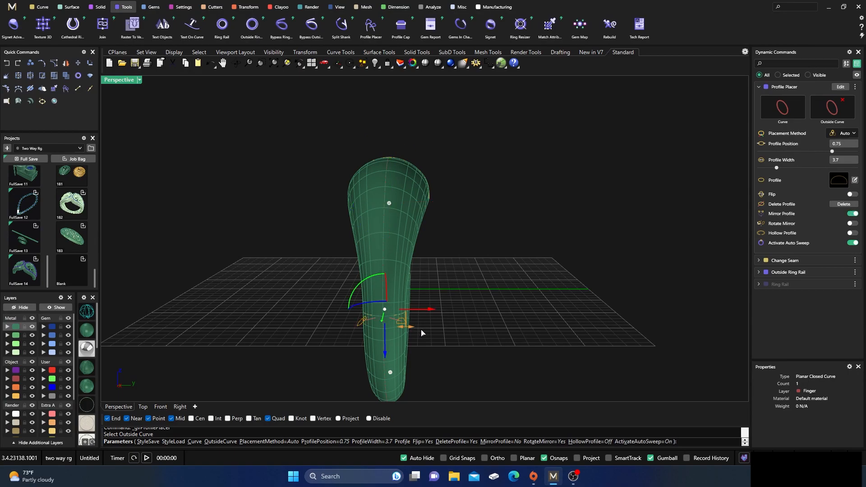
pyautogui.moveTo(408, 327); pyautogui.dragTo(426, 324)
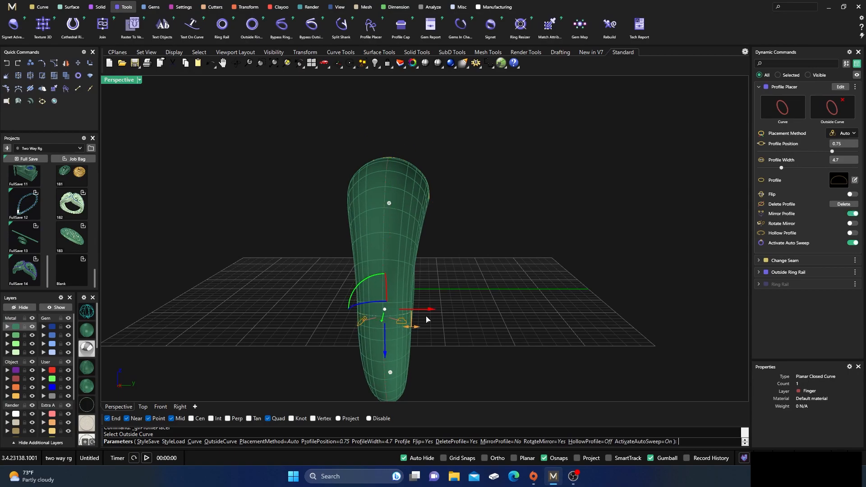
pyautogui.doubleClick(118, 81)
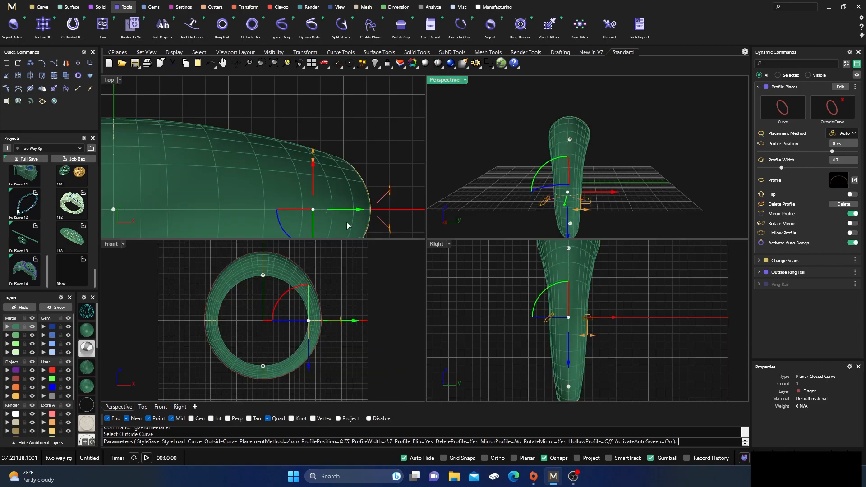
pyautogui.moveTo(498, 294)
pyautogui.mouseDown(button='right')
pyautogui.moveTo(502, 315)
pyautogui.moveTo(504, 301)
pyautogui.mouseUp(button='right')
pyautogui.moveTo(513, 159); pyautogui.dragTo(527, 166, button='right')
pyautogui.scroll(3, 564, 199)
pyautogui.moveTo(600, 205)
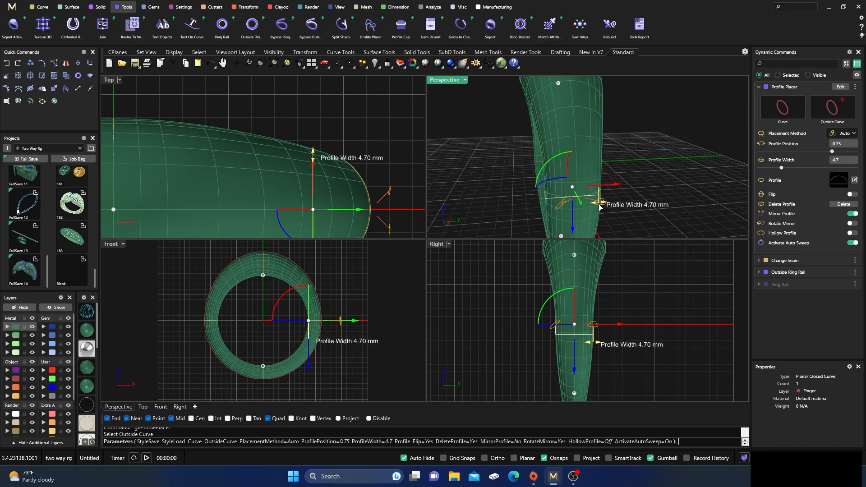
pyautogui.moveTo(600, 205); pyautogui.dragTo(576, 200)
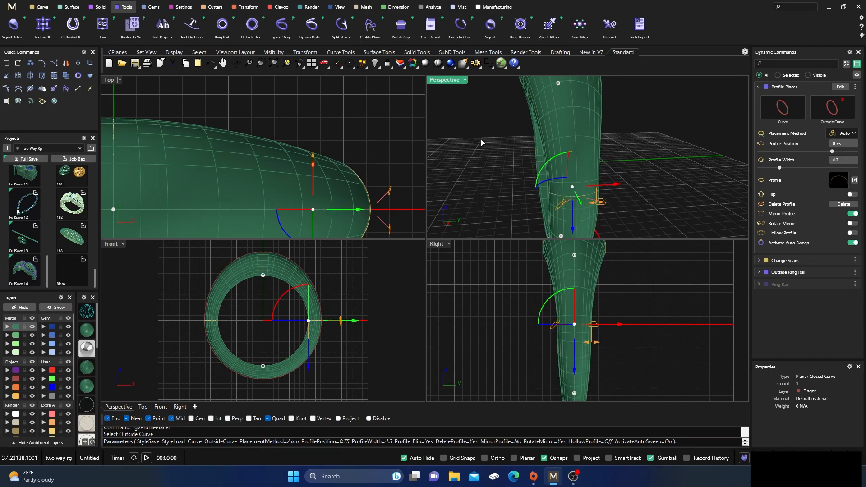
# Step: Check the band around the side profile from several angles and finish the Profile Placer command
pyautogui.doubleClick(453, 82)
pyautogui.scroll(-6, 492, 149)
pyautogui.moveTo(474, 188); pyautogui.dragTo(525, 240, button='right')
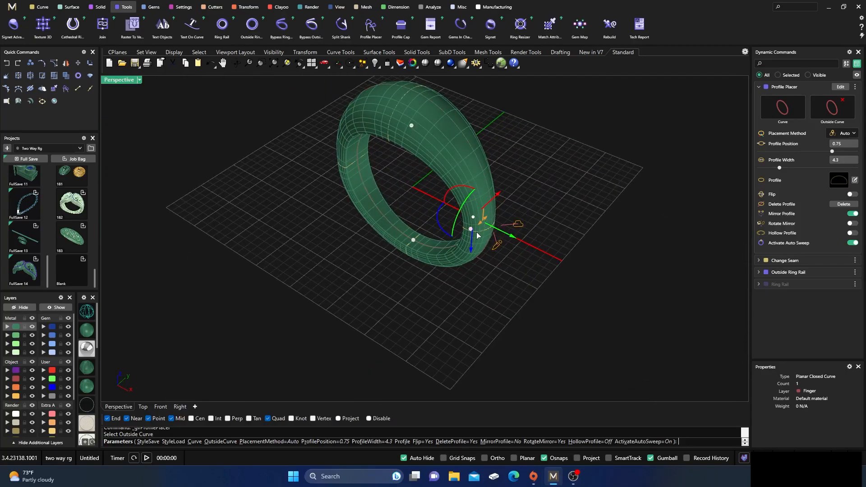
pyautogui.moveTo(461, 284); pyautogui.dragTo(482, 199, button='right')
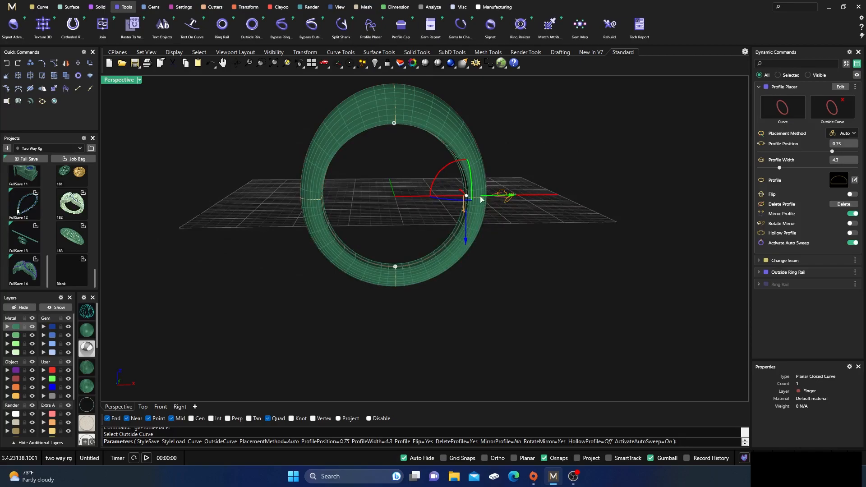
pyautogui.scroll(4, 481, 199)
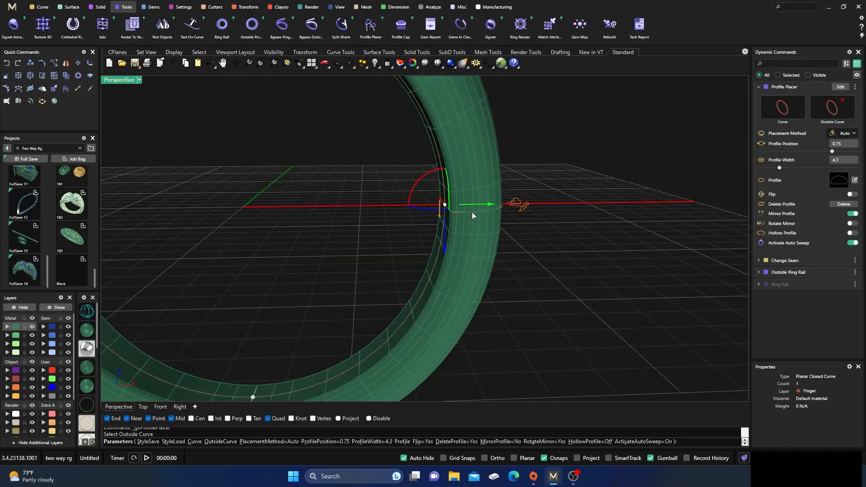
pyautogui.scroll(-4, 542, 262)
pyautogui.moveTo(575, 275); pyautogui.dragTo(538, 273, button='right')
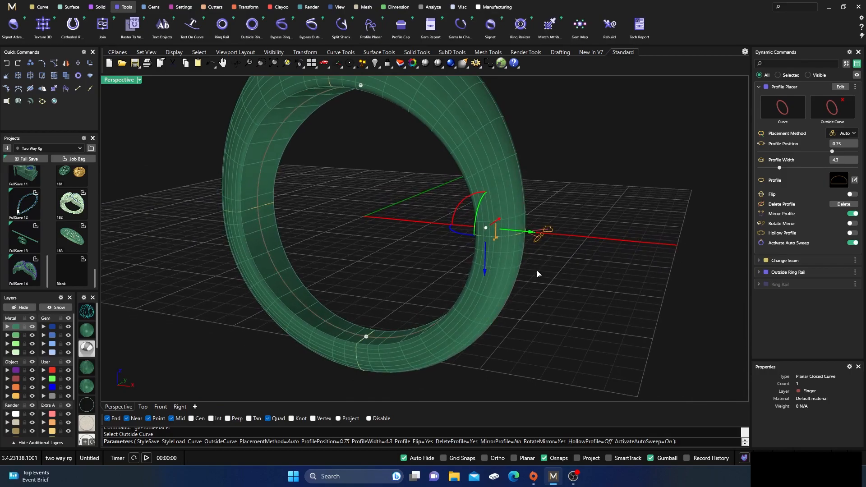
pyautogui.rightClick(547, 283)
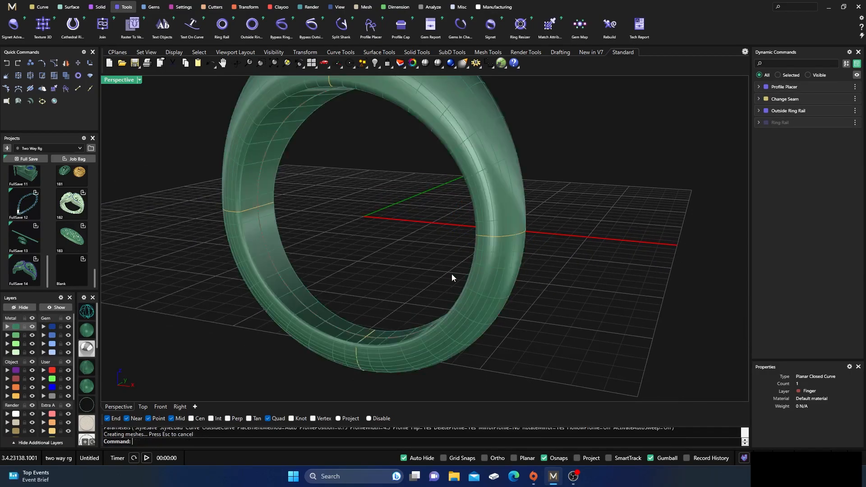
# Step: Move the four profile curves to the User 04 layer and hide that layer
pyautogui.scroll(-3, 410, 264)
pyautogui.moveTo(410, 261); pyautogui.dragTo(416, 281, button='right')
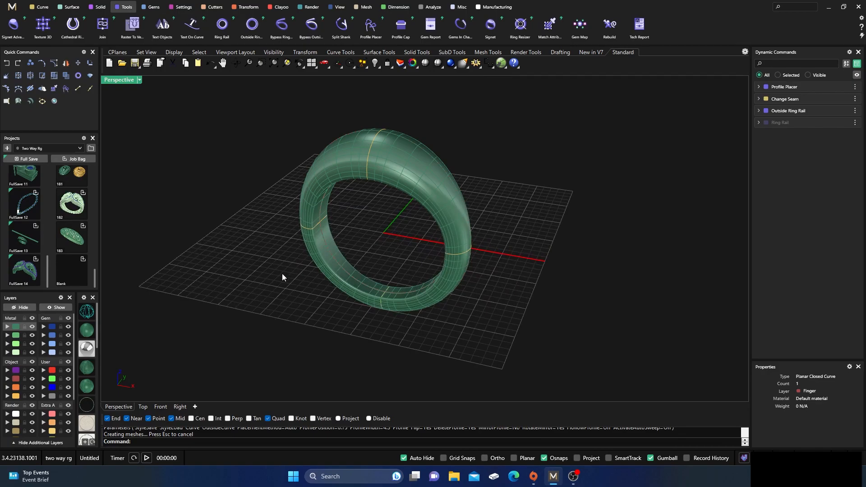
pyautogui.click(16, 395)
pyautogui.click(43, 395)
pyautogui.click(67, 396)
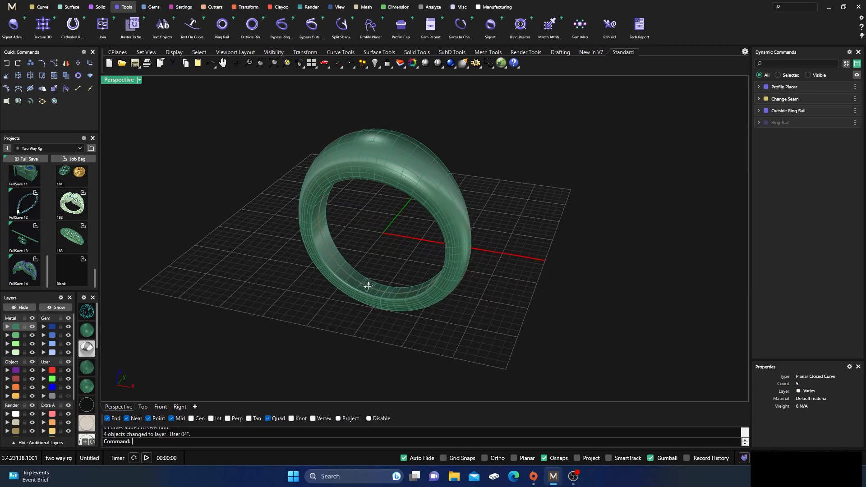
# Step: Extract a lengthwise isocurve around the side of the band at U 0.59, V 0.24 with a 90° angle
pyautogui.moveTo(367, 285); pyautogui.dragTo(353, 294, button='right')
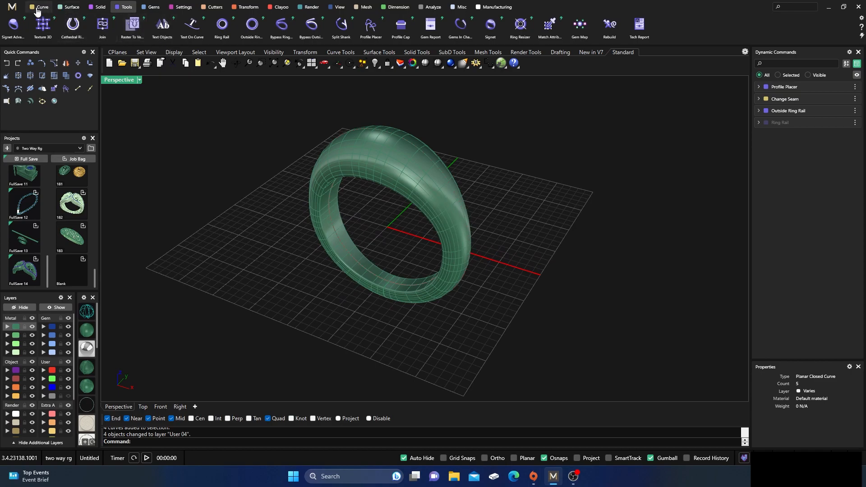
pyautogui.click(38, 8)
pyautogui.click(221, 27)
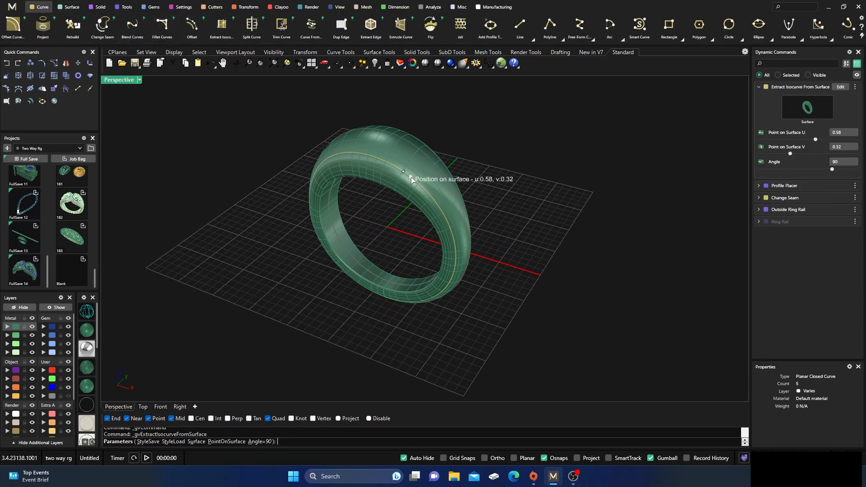
pyautogui.moveTo(404, 206); pyautogui.dragTo(379, 197, button='right')
pyautogui.scroll(3, 391, 202)
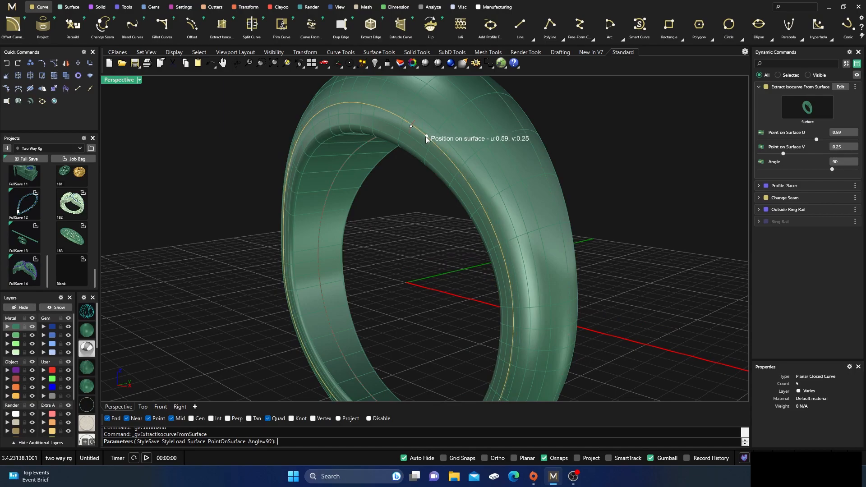
pyautogui.moveTo(414, 215)
pyautogui.mouseDown(button='right')
pyautogui.moveTo(443, 203)
pyautogui.moveTo(418, 222)
pyautogui.mouseUp(button='right')
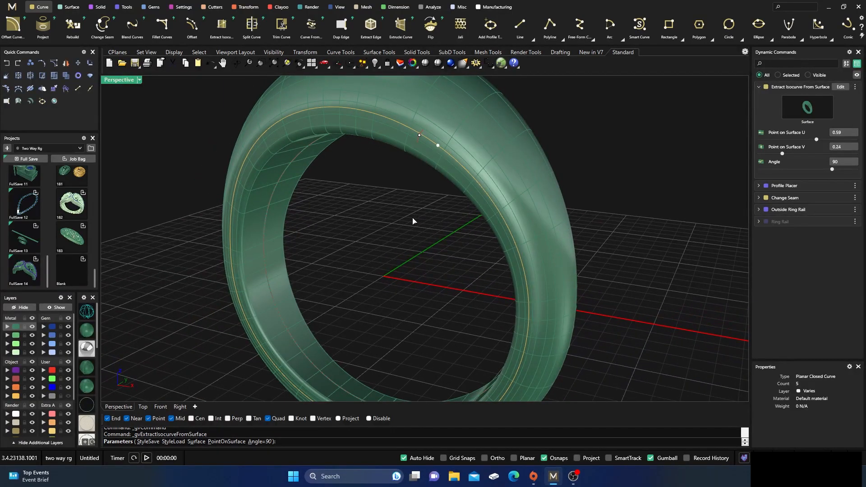
pyautogui.rightClick(413, 217)
# Step: Mirror the extracted lengthwise isocurve to the opposite face of the band with X Mirror on and Y Mirror off
pyautogui.click(435, 146)
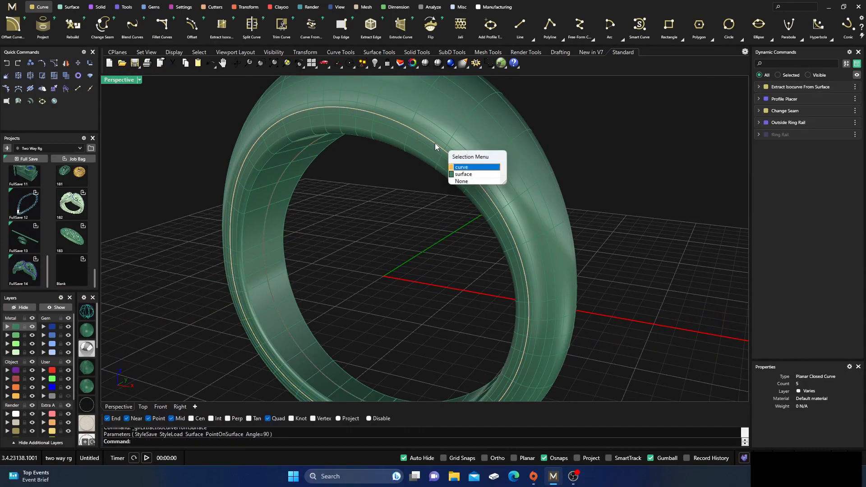
pyautogui.click(464, 167)
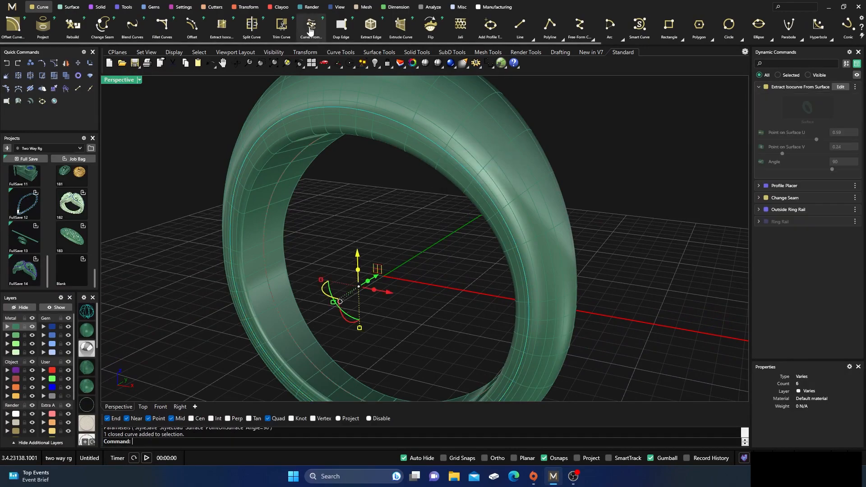
pyautogui.click(246, 7)
pyautogui.click(131, 27)
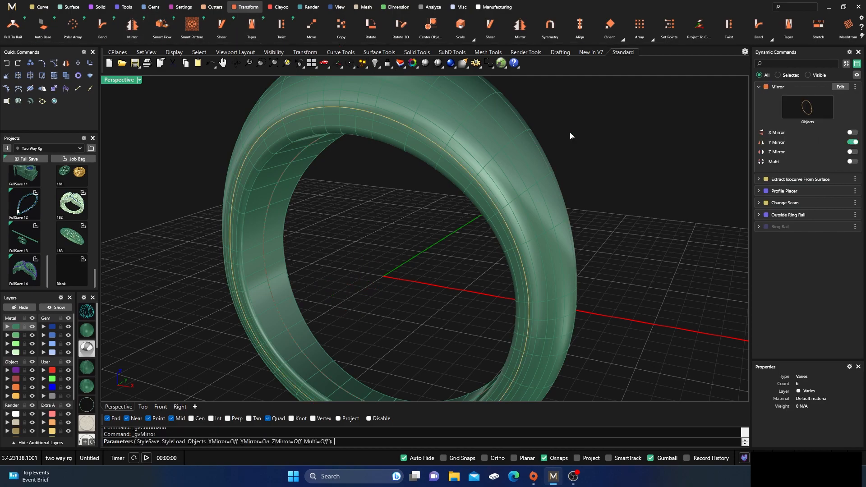
pyautogui.click(853, 132)
pyautogui.click(853, 142)
pyautogui.moveTo(692, 203); pyautogui.dragTo(509, 201, button='right')
pyautogui.moveTo(344, 278); pyautogui.dragTo(302, 270, button='right')
pyautogui.press('Return')
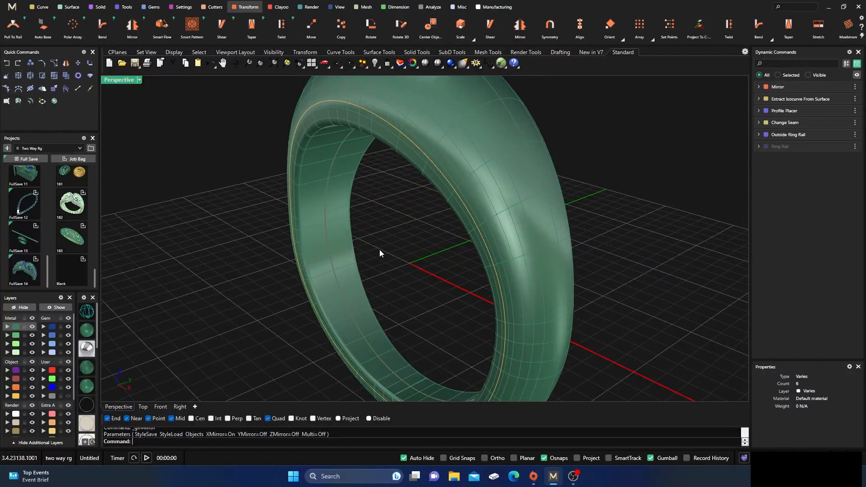
# Step: Extract a cross-section isocurve on the side of the band at U 0.76, V 0.29 with a 180° angle
pyautogui.click(41, 6)
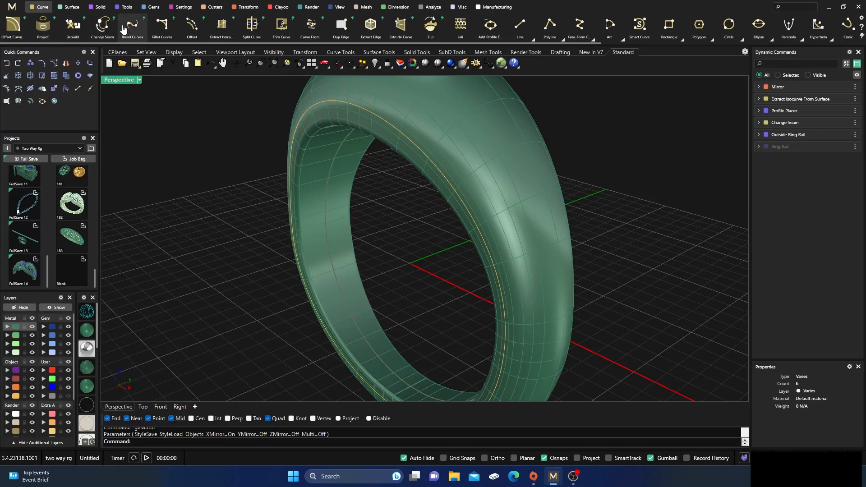
pyautogui.click(220, 27)
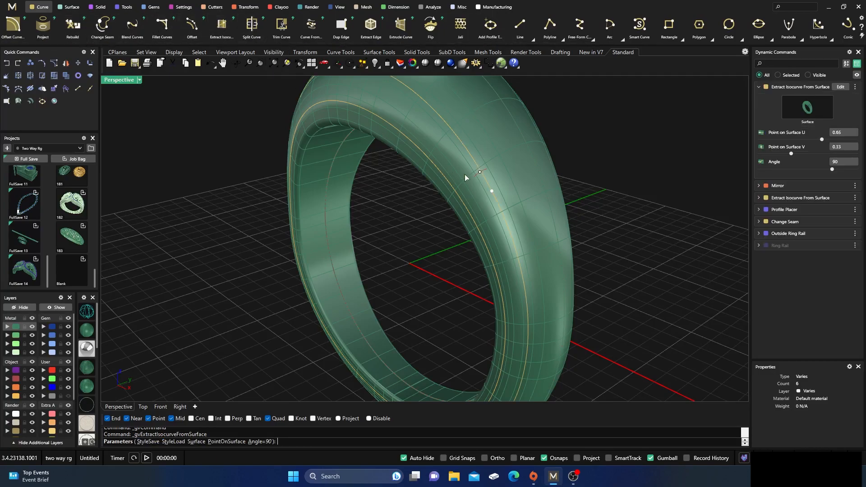
pyautogui.moveTo(833, 169); pyautogui.dragTo(858, 170)
pyautogui.scroll(-5, 501, 190)
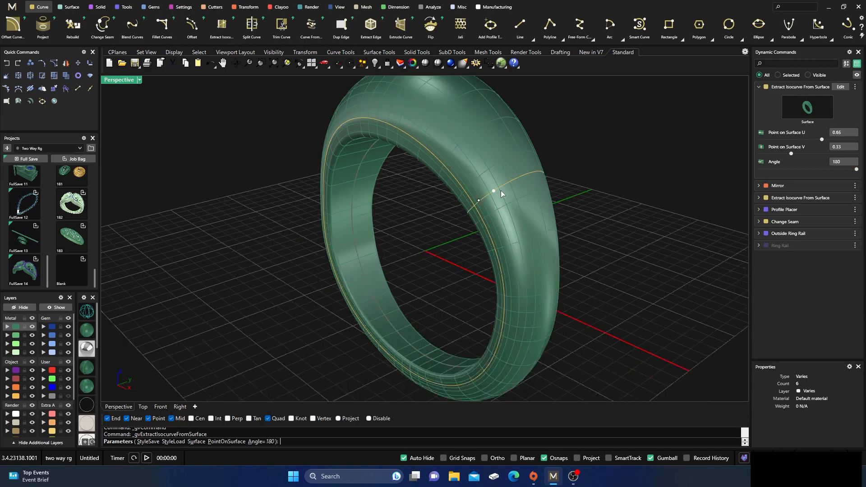
pyautogui.scroll(8, 516, 277)
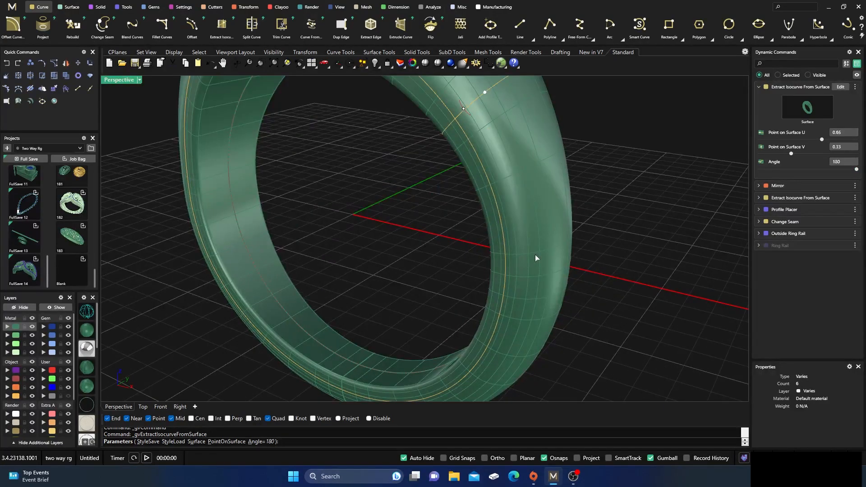
pyautogui.moveTo(470, 272); pyautogui.dragTo(489, 253, button='right')
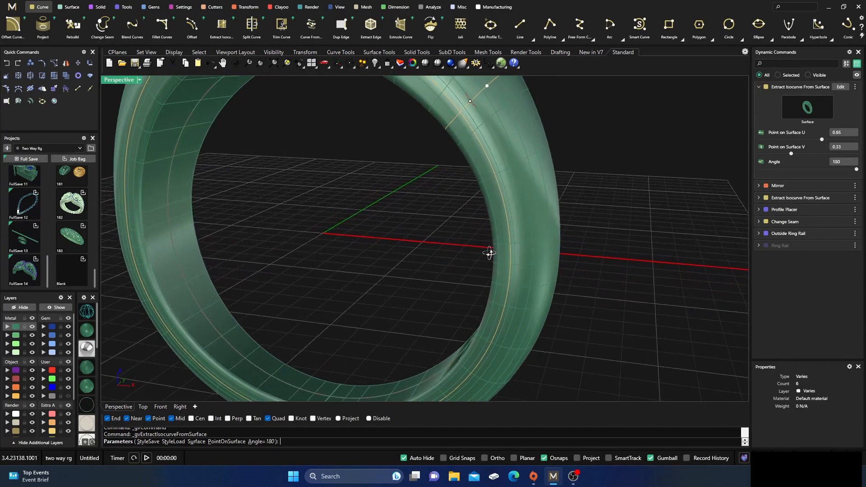
pyautogui.moveTo(488, 86)
pyautogui.moveTo(488, 87); pyautogui.dragTo(525, 269)
pyautogui.moveTo(422, 263); pyautogui.dragTo(450, 263, button='right')
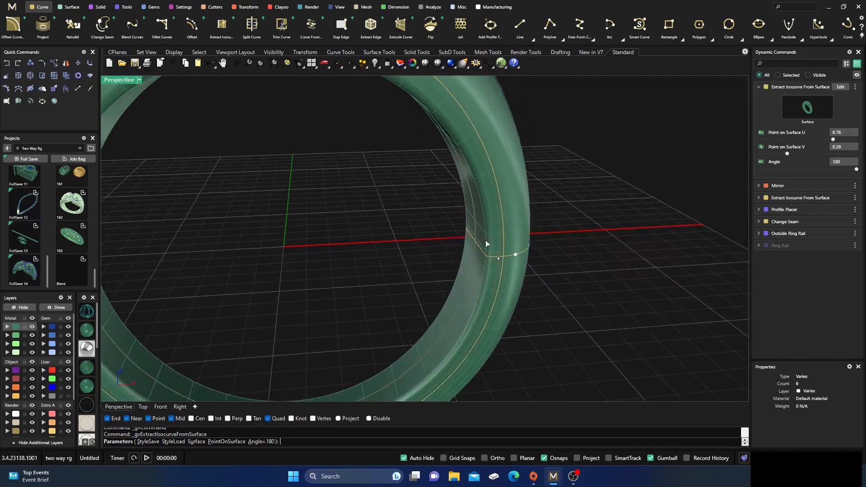
pyautogui.moveTo(339, 265); pyautogui.dragTo(335, 237, button='right')
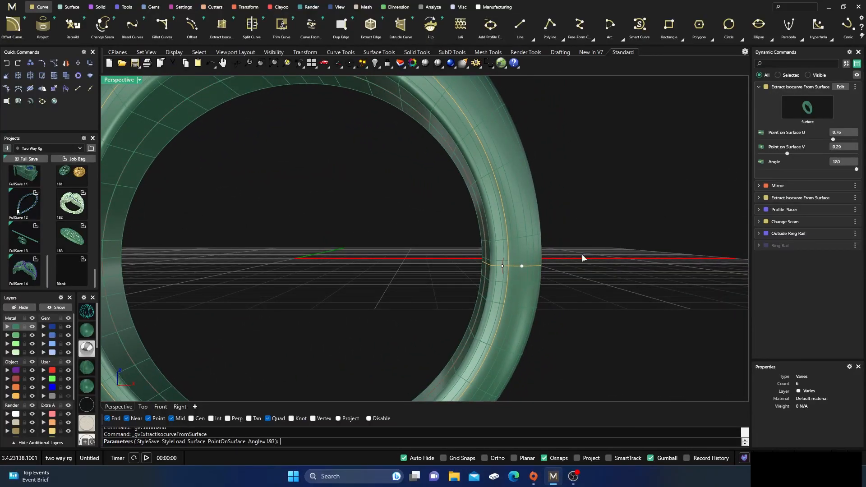
pyautogui.press('Return')
# Step: Mirror the cross-section isocurve to the other side of the ring with Y Mirror on
pyautogui.click(538, 266)
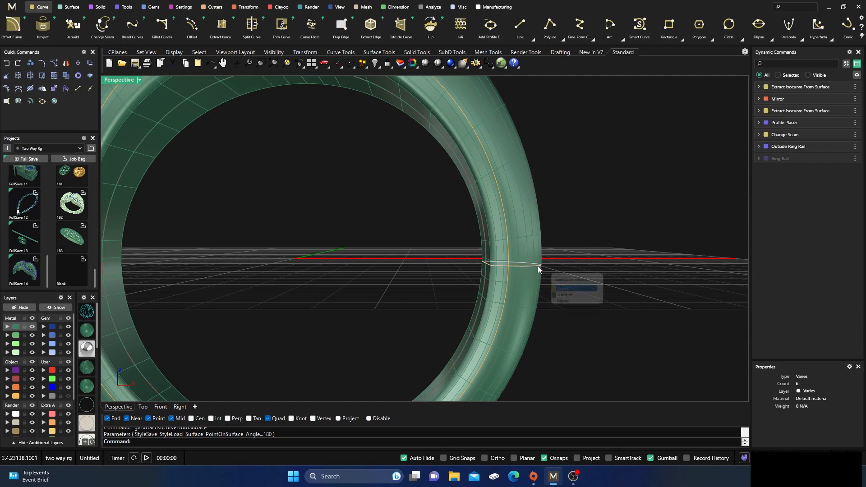
pyautogui.click(567, 290)
pyautogui.click(246, 7)
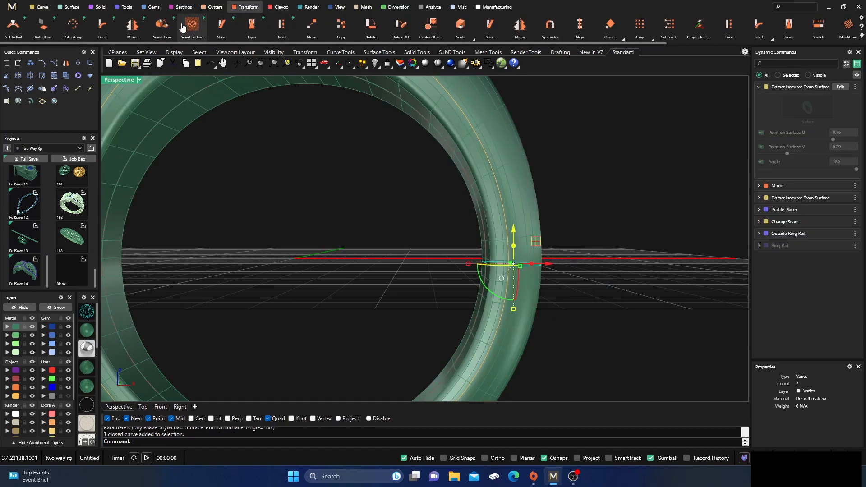
pyautogui.click(132, 25)
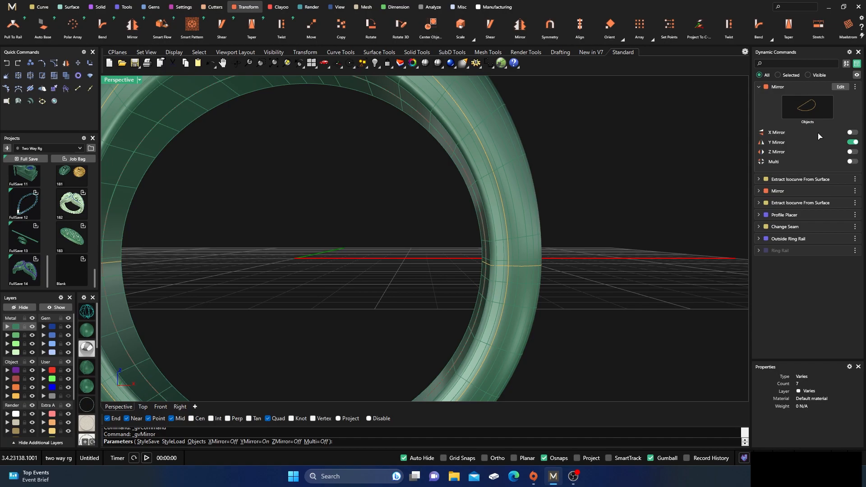
pyautogui.scroll(-4, 506, 229)
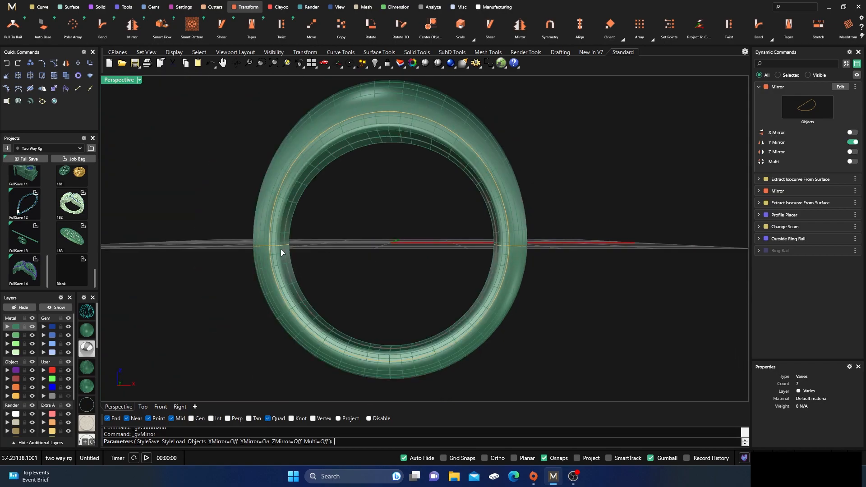
pyautogui.rightClick(461, 225)
pyautogui.moveTo(462, 225); pyautogui.dragTo(391, 251, button='right')
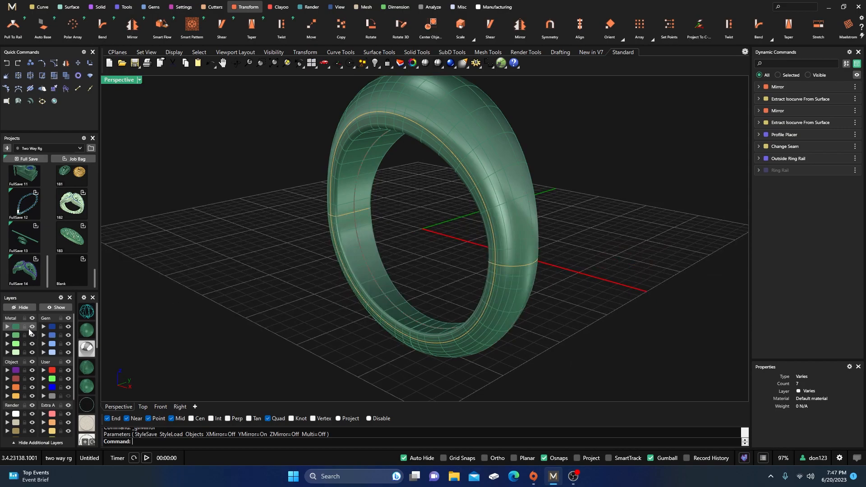
# Step: Make the second metal layer current and hide the layers holding the ring band and the finger rail, leaving the extracted curves
pyautogui.click(15, 336)
pyautogui.moveTo(222, 253); pyautogui.dragTo(264, 251, button='right')
pyautogui.click(30, 379)
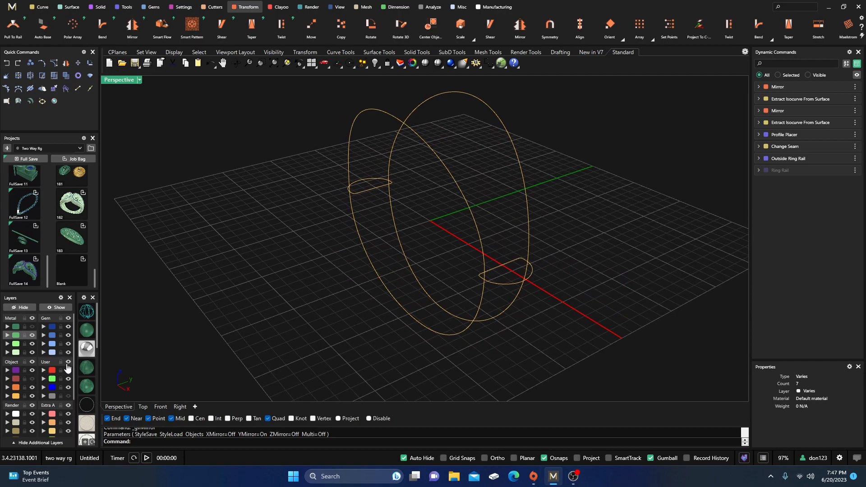
pyautogui.moveTo(295, 296); pyautogui.dragTo(454, 277, button='right')
pyautogui.moveTo(453, 196); pyautogui.dragTo(419, 145)
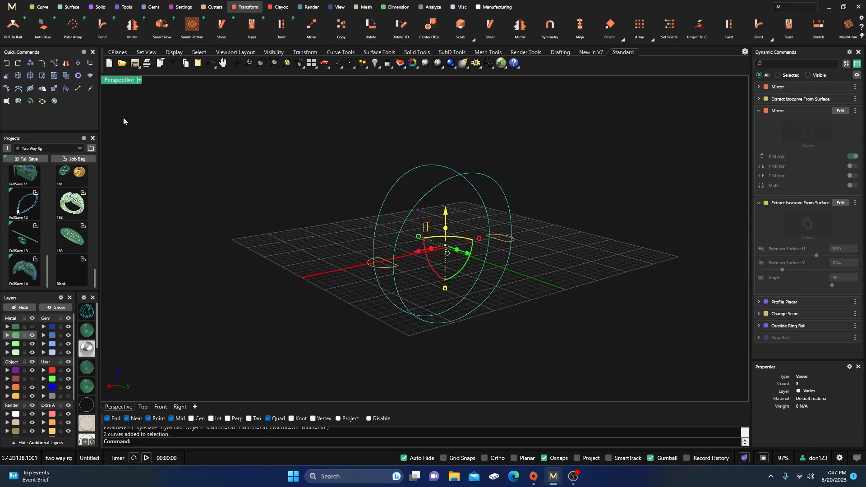
pyautogui.click(18, 75)
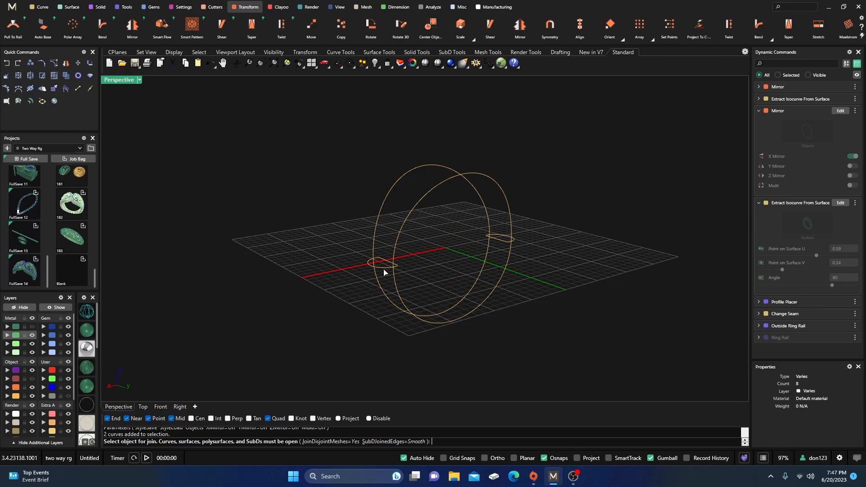
pyautogui.scroll(3, 390, 270)
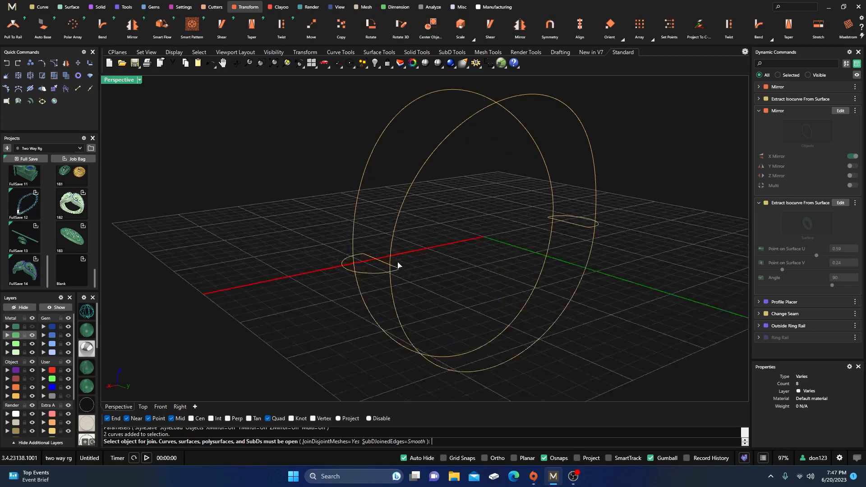
pyautogui.press('Escape')
# Step: Split the two lengthwise ring curves with the two cross-section curves and delete their lower portions
pyautogui.moveTo(443, 205); pyautogui.dragTo(358, 138)
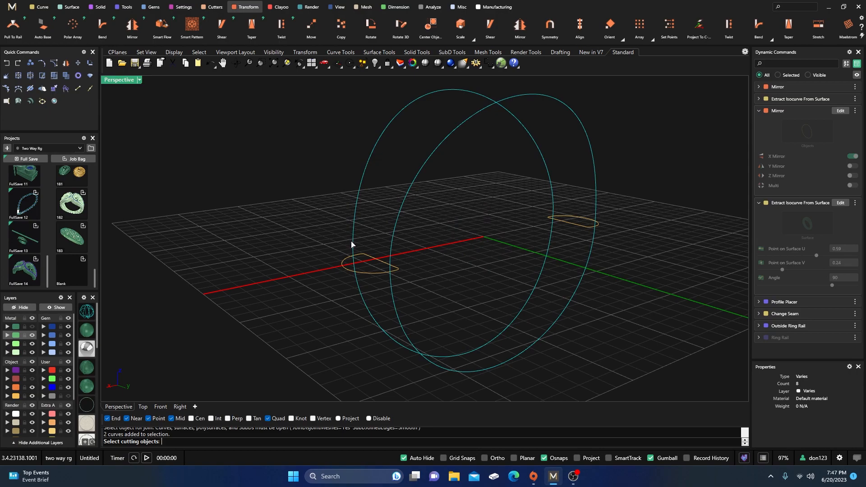
pyautogui.click(378, 274)
pyautogui.click(578, 225)
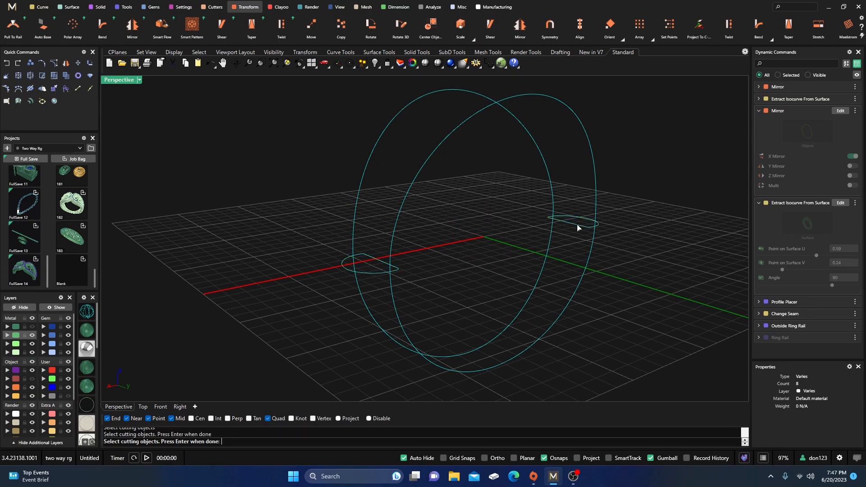
pyautogui.press('Return')
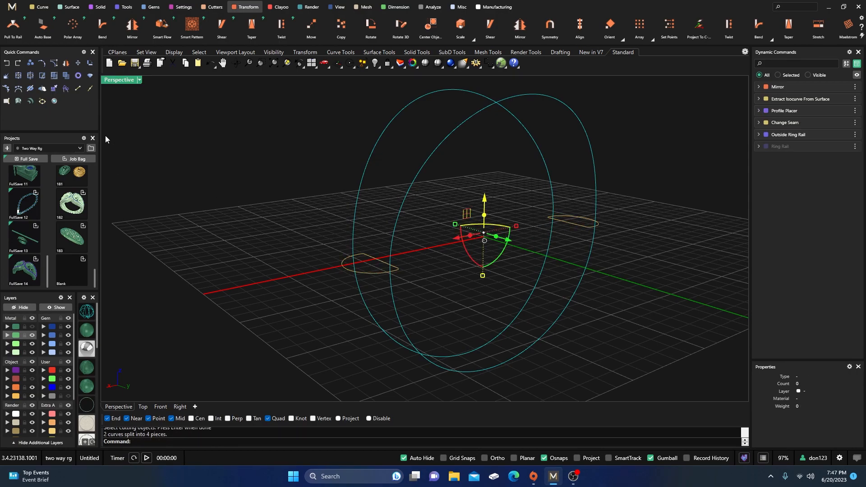
pyautogui.moveTo(98, 131); pyautogui.dragTo(109, 134)
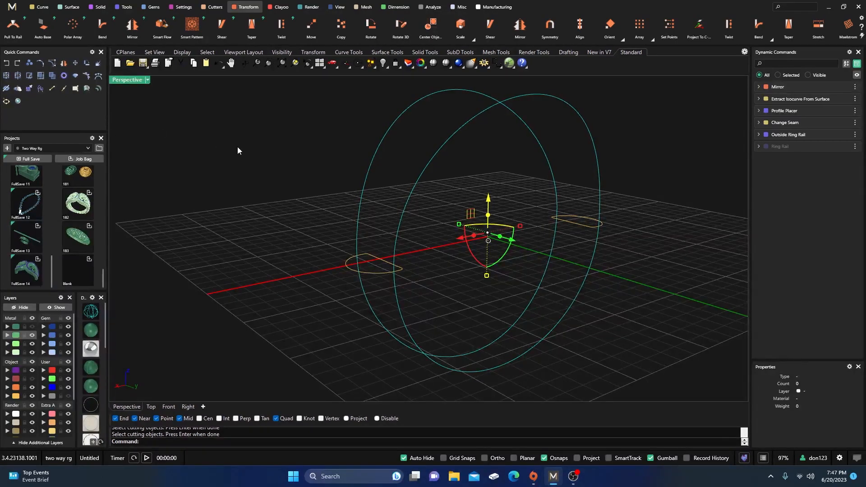
pyautogui.click(445, 240)
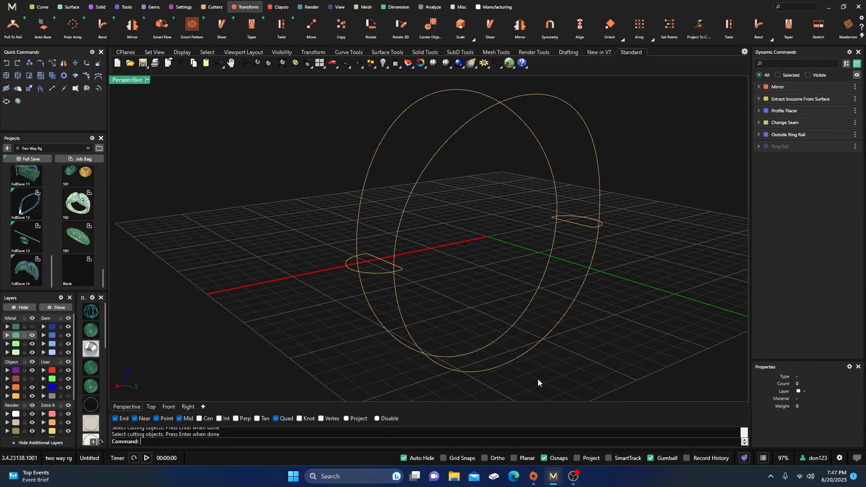
pyautogui.moveTo(538, 379); pyautogui.dragTo(491, 319)
pyautogui.press('Delete')
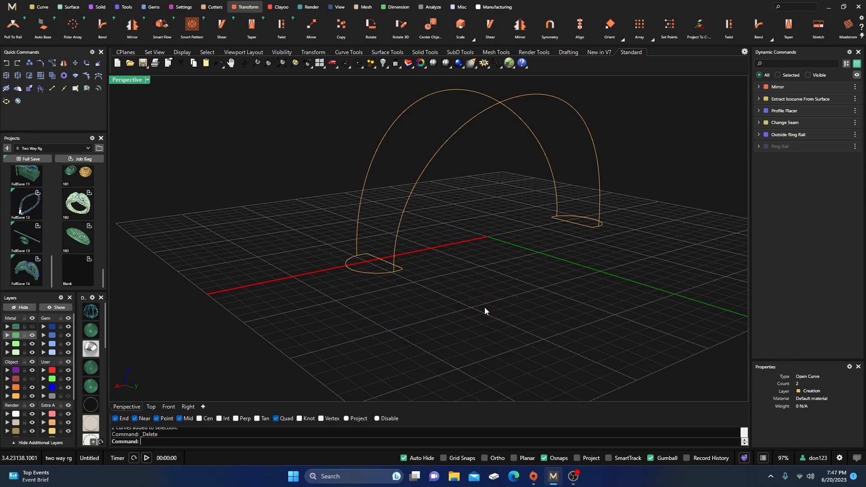
# Step: Split both cross-section curves with the remaining arches and delete the inner segment of each, keeping the outer connecting pieces
pyautogui.click(371, 274)
pyautogui.keyDown('shift'); pyautogui.click(576, 223); pyautogui.keyUp('shift')
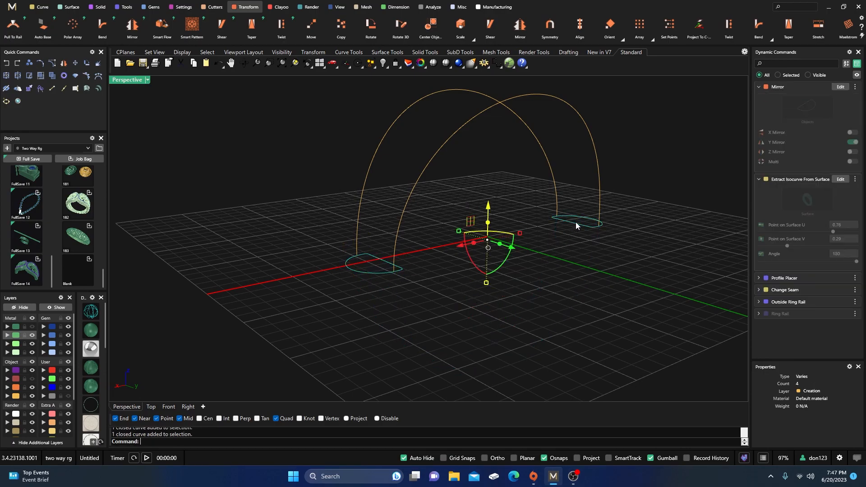
pyautogui.click(18, 75)
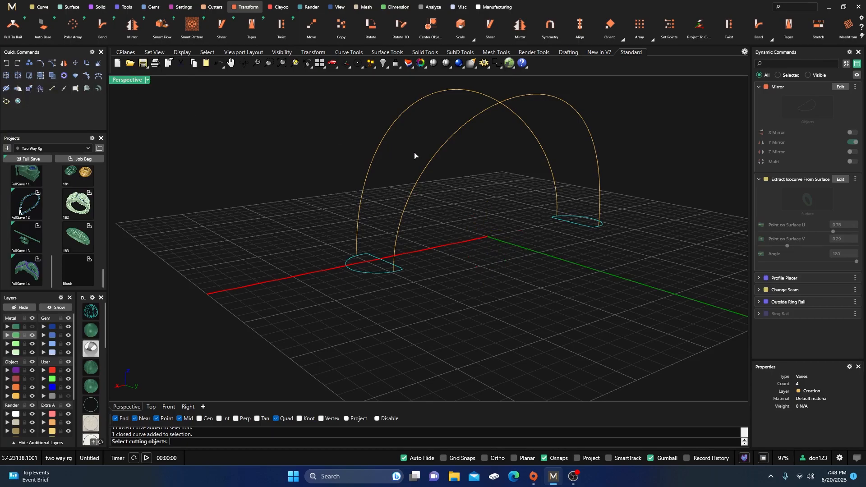
pyautogui.press('Return')
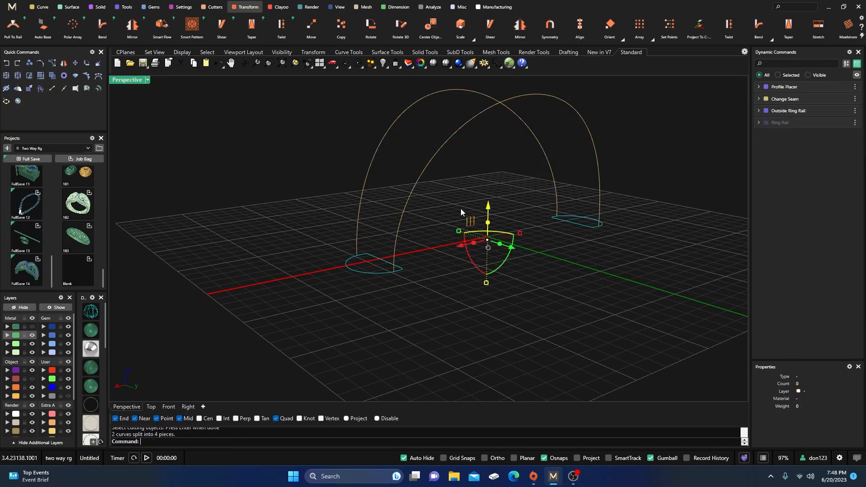
pyautogui.click(379, 263)
pyautogui.press('Delete')
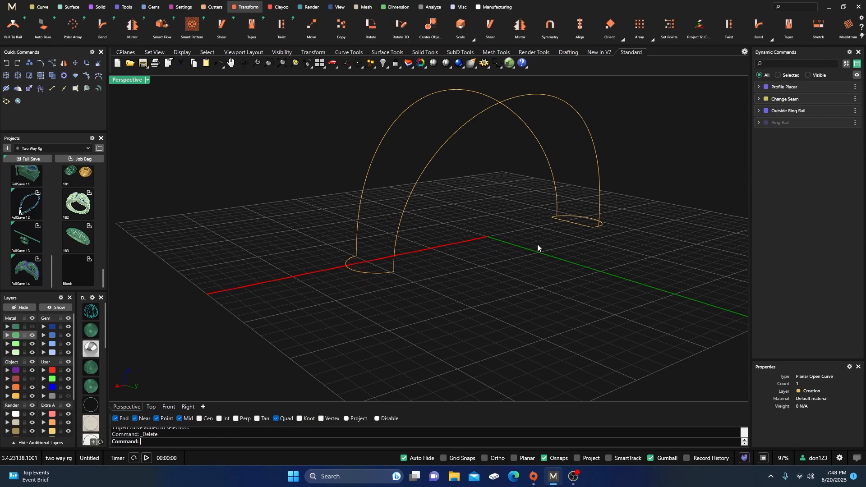
pyautogui.click(580, 224)
pyautogui.press('Delete')
# Step: Join the two arches and the two trimmed cross-section segments into one closed curve
pyautogui.scroll(-2, 489, 276)
pyautogui.moveTo(350, 110); pyautogui.dragTo(609, 335)
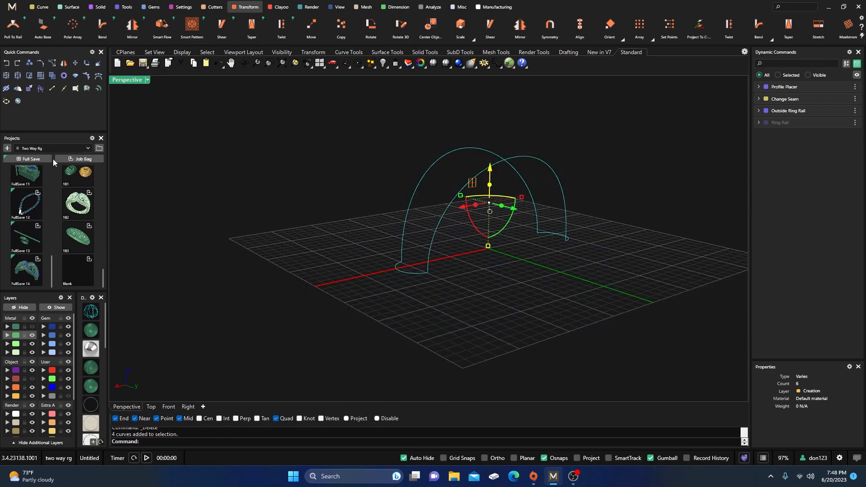
pyautogui.click(6, 76)
# Step: Show the Metal 01 layer and split the ring band surface with the joined closed curve
pyautogui.click(32, 326)
pyautogui.moveTo(204, 252); pyautogui.dragTo(260, 267, button='right')
pyautogui.click(260, 268)
pyautogui.moveTo(228, 296); pyautogui.dragTo(410, 278, button='right')
pyautogui.scroll(3, 423, 229)
pyautogui.click(418, 180)
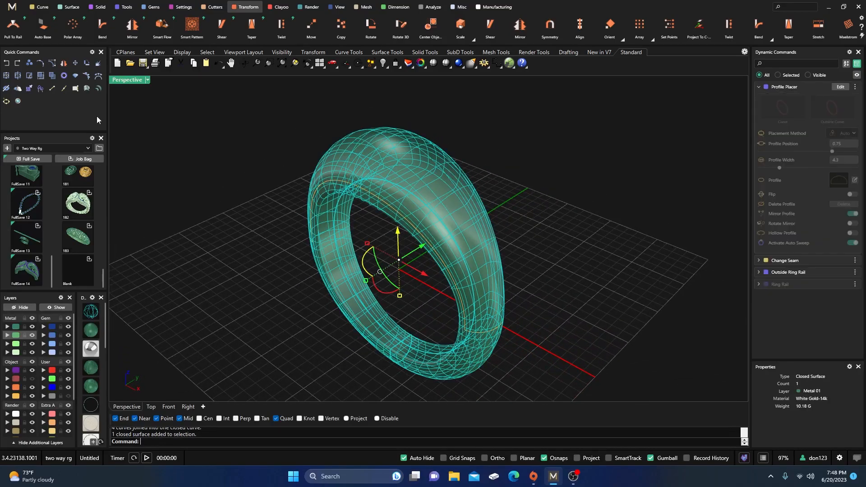
pyautogui.click(17, 77)
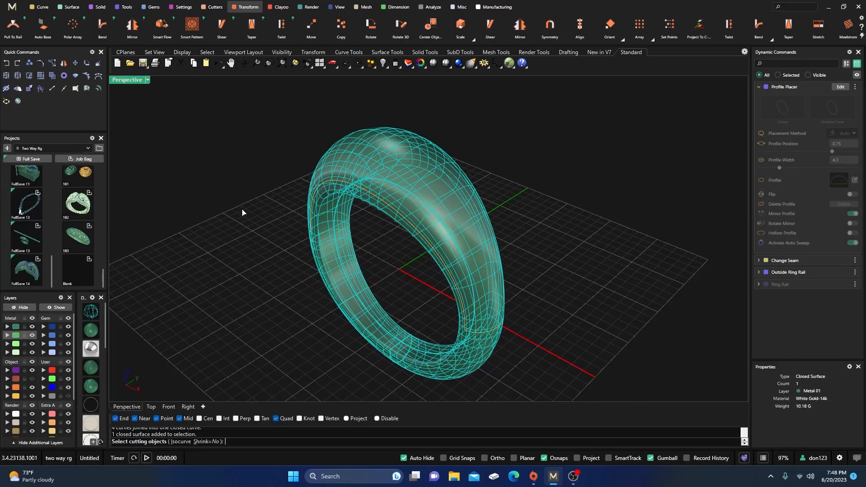
pyautogui.click(17, 398)
pyautogui.press('Return')
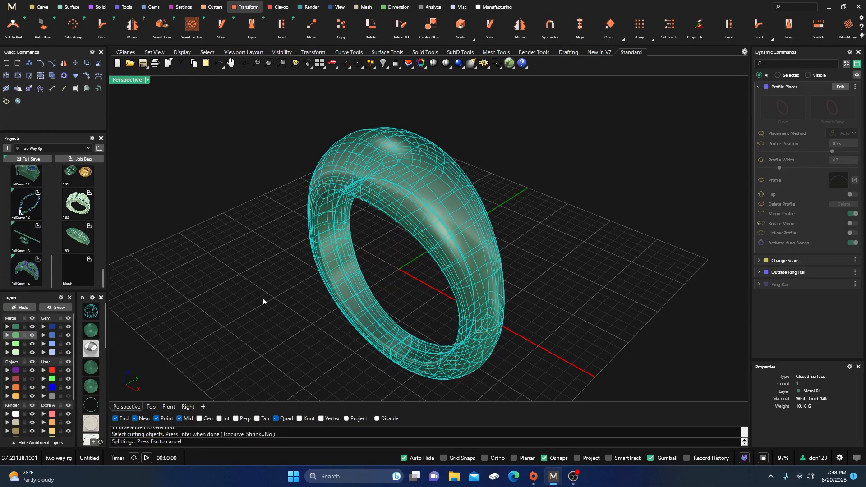
# Step: Offset the split upper surface of the band inward as a solid, with distance 0.4, round corners and the input deleted
pyautogui.click(389, 192)
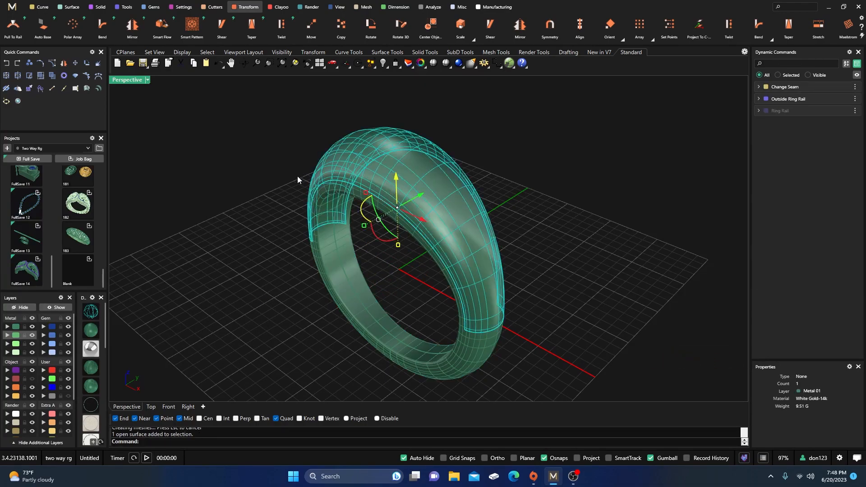
pyautogui.moveTo(300, 170); pyautogui.dragTo(298, 208, button='right')
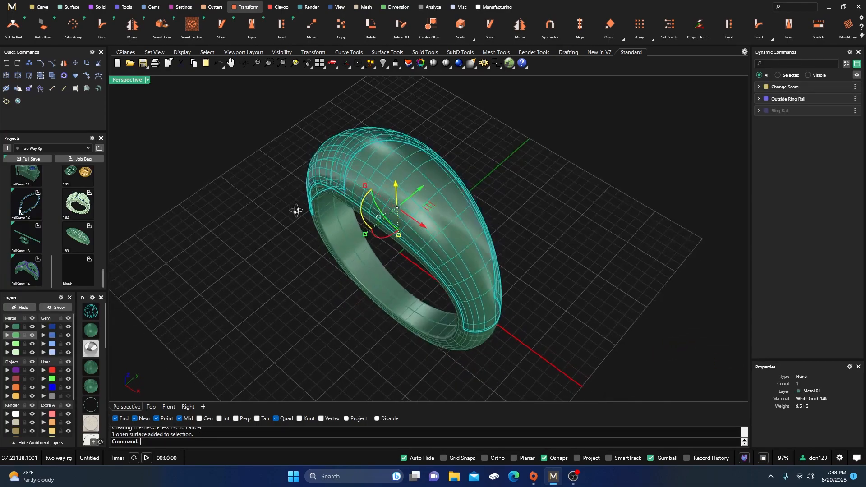
pyautogui.click(69, 7)
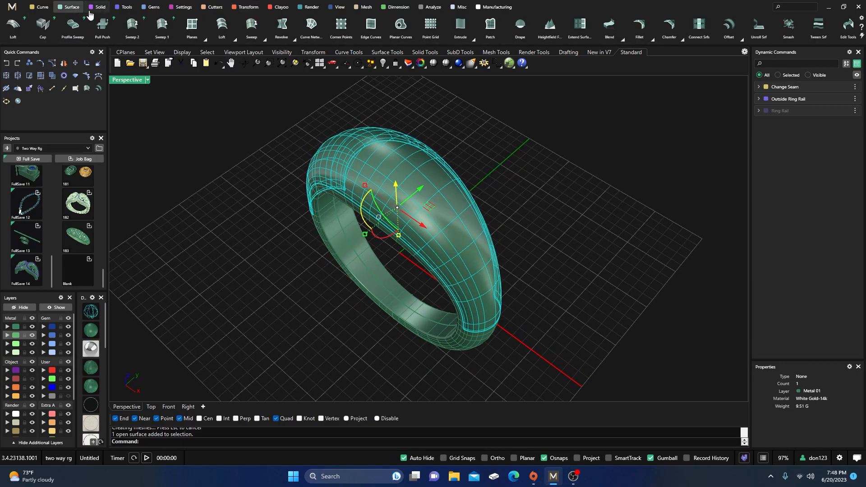
pyautogui.click(742, 40)
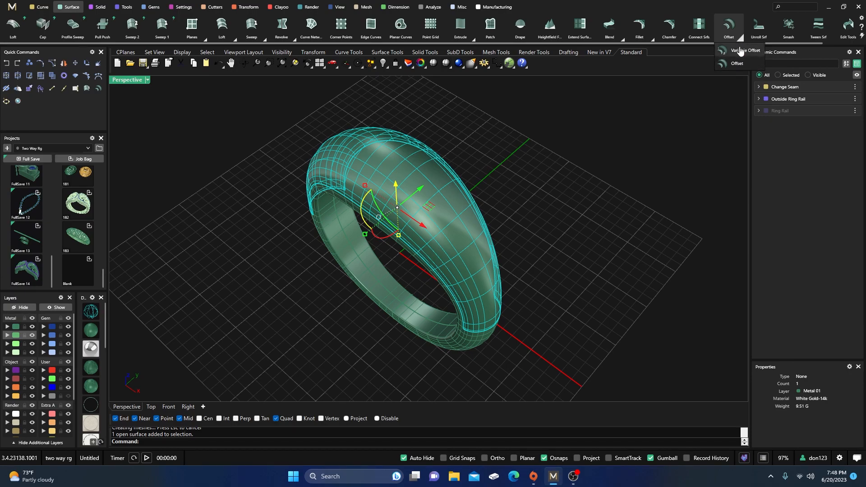
pyautogui.click(737, 63)
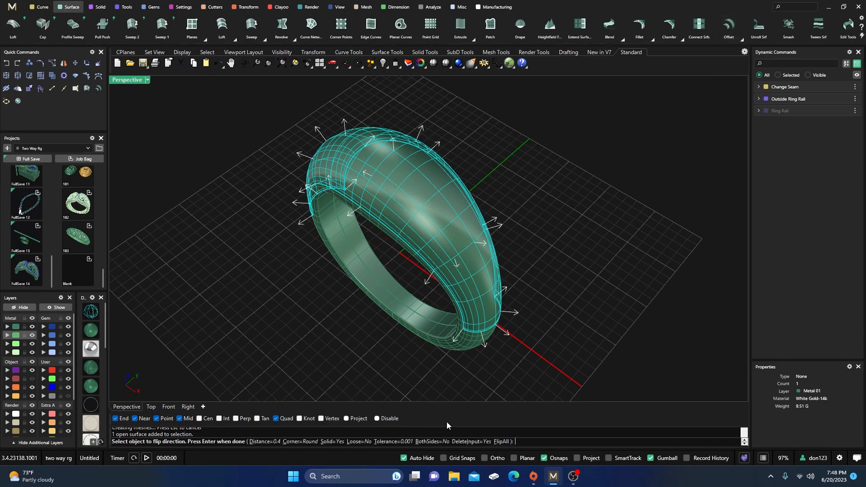
pyautogui.click(503, 442)
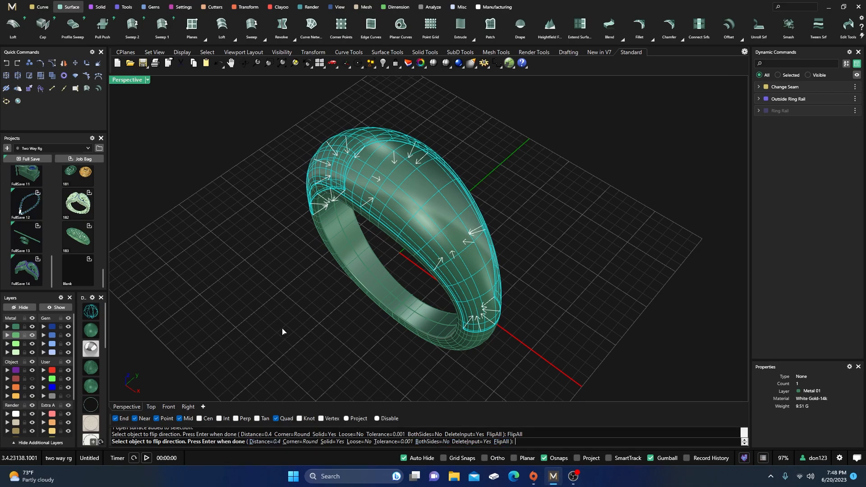
pyautogui.moveTo(291, 318); pyautogui.dragTo(293, 293, button='right')
pyautogui.rightClick(283, 295)
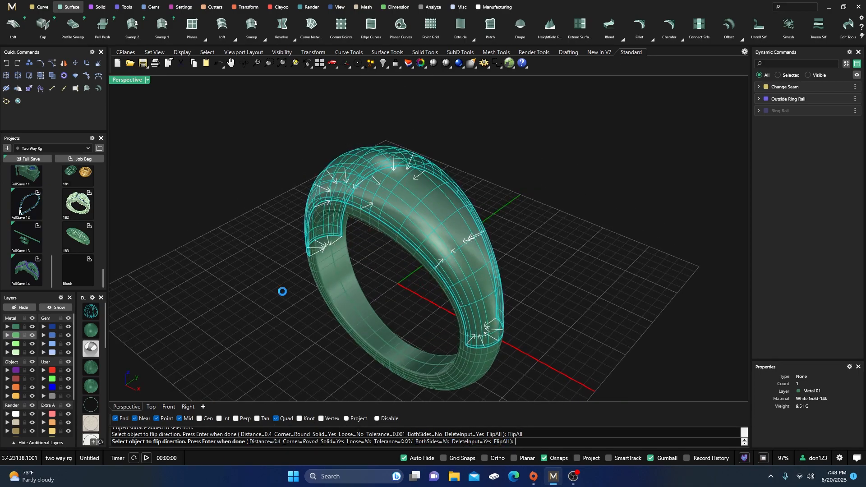
pyautogui.click(283, 291)
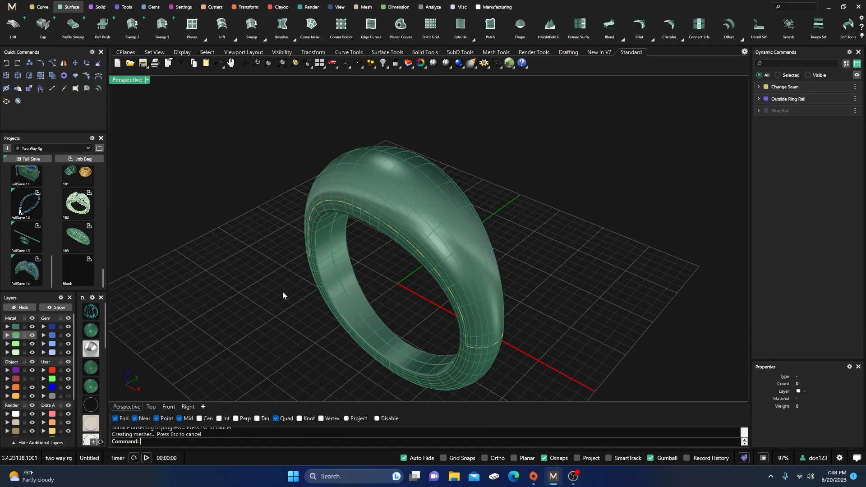
# Step: Explode the offset solid and move its outer surface to the User 04 layer
pyautogui.click(386, 177)
pyautogui.click(98, 63)
pyautogui.click(383, 194)
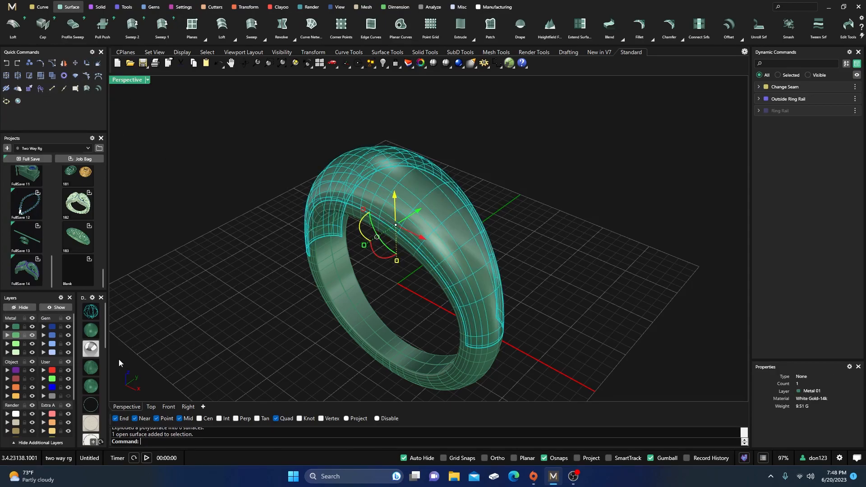
pyautogui.click(52, 389)
pyautogui.moveTo(297, 202); pyautogui.dragTo(419, 318, button='right')
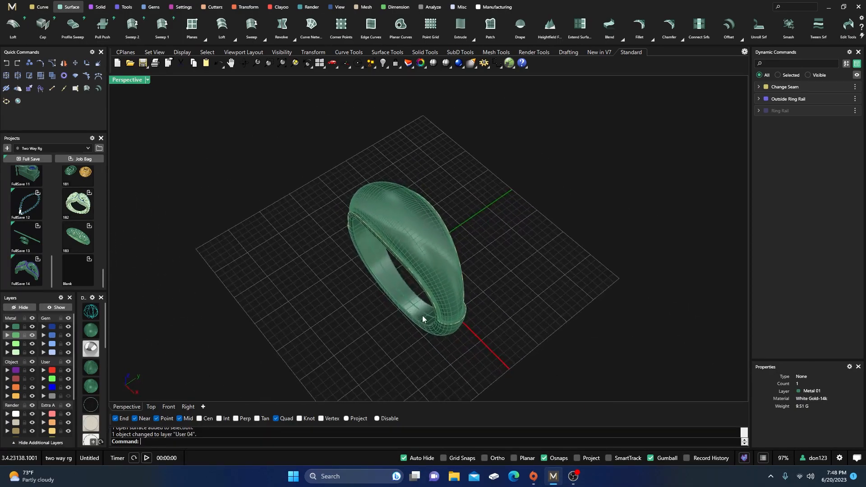
# Step: Try to explode the inset inner surface on the upper part of the ring
pyautogui.scroll(4, 427, 314)
pyautogui.click(421, 215)
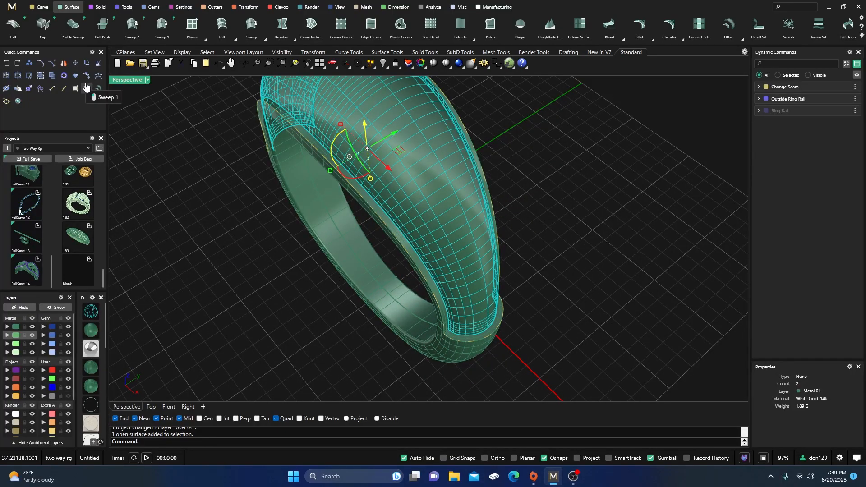
pyautogui.click(98, 63)
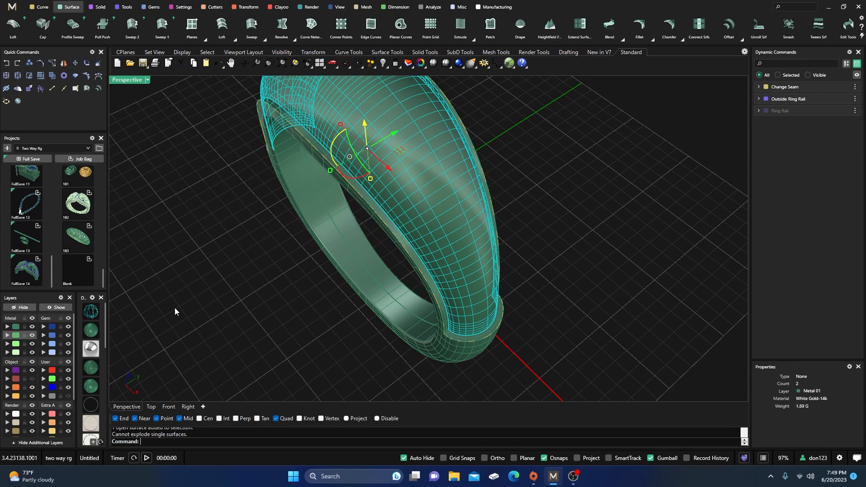
pyautogui.click(238, 337)
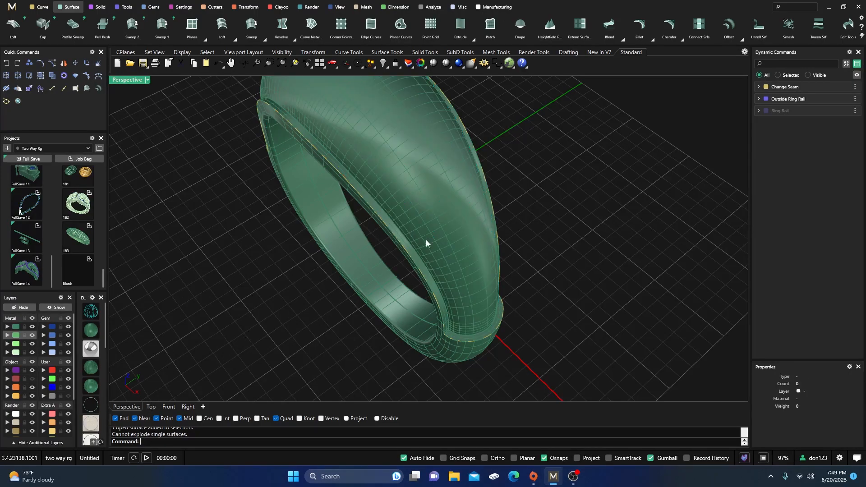
# Step: Flip the normal direction of the inset upper surface with the Dir command so it points outward
pyautogui.click(404, 227)
pyautogui.write('Dir')
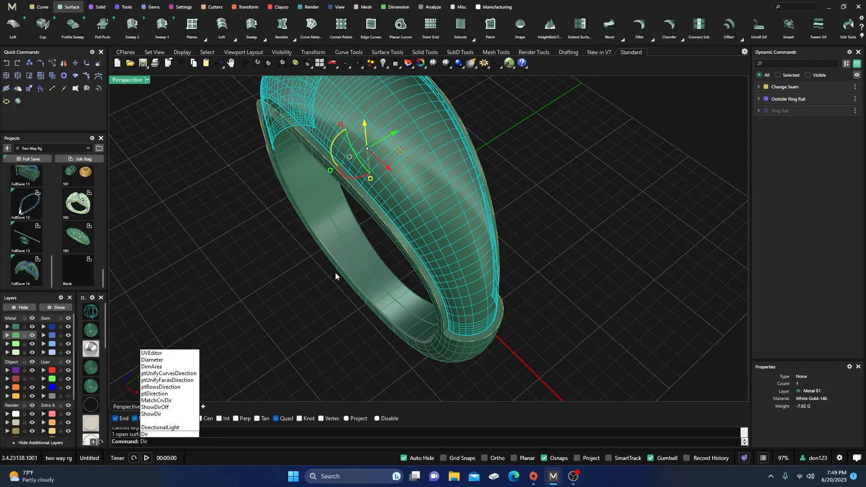
pyautogui.press('Return')
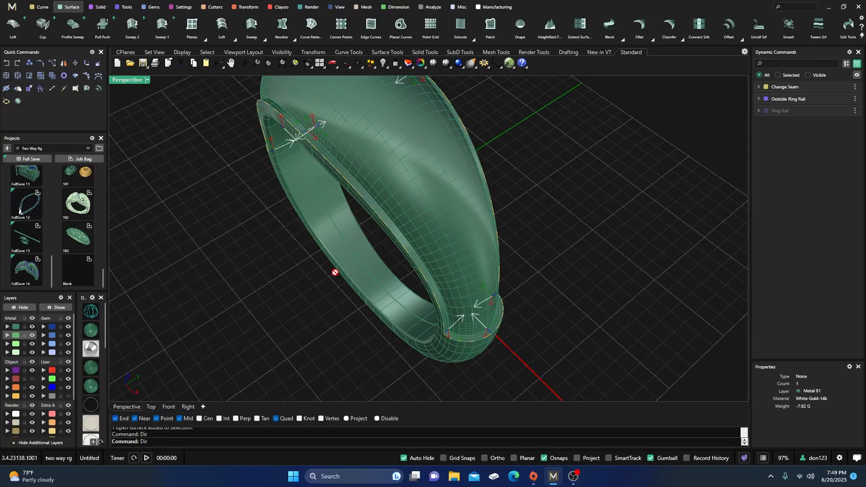
pyautogui.moveTo(335, 273); pyautogui.dragTo(302, 251, button='right')
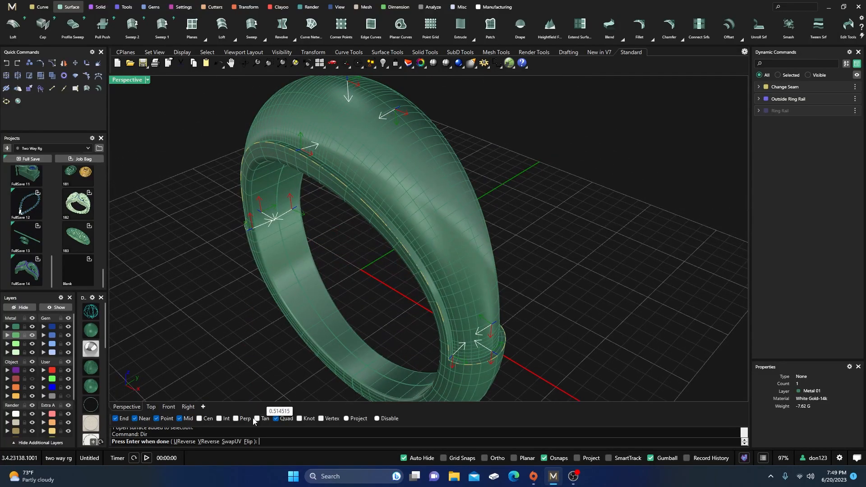
pyautogui.click(248, 442)
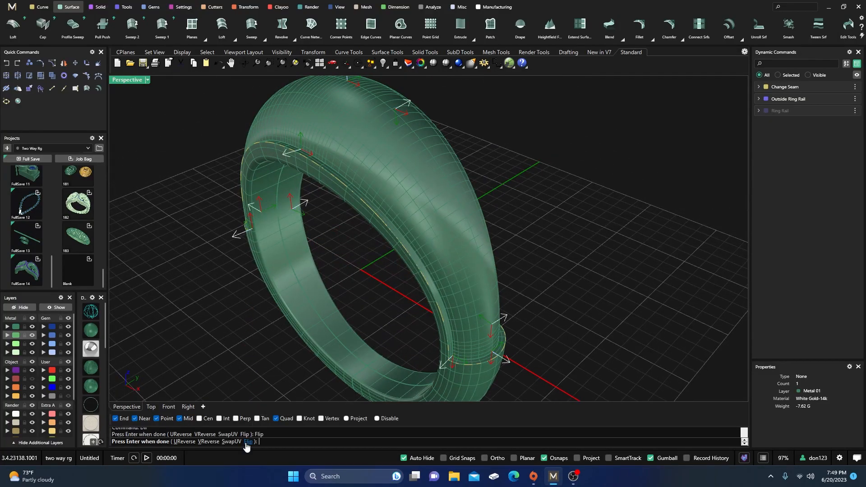
pyautogui.rightClick(553, 205)
# Step: Try applying Auto Base to the upper ring surface after leaving the direction command
pyautogui.scroll(-4, 533, 242)
pyautogui.click(531, 244)
pyautogui.moveTo(562, 268); pyautogui.dragTo(470, 207, button='right')
pyautogui.click(469, 206)
pyautogui.scroll(-6, 293, 169)
pyautogui.moveTo(293, 169); pyautogui.dragTo(375, 275, button='right')
pyautogui.scroll(-6, 346, 258)
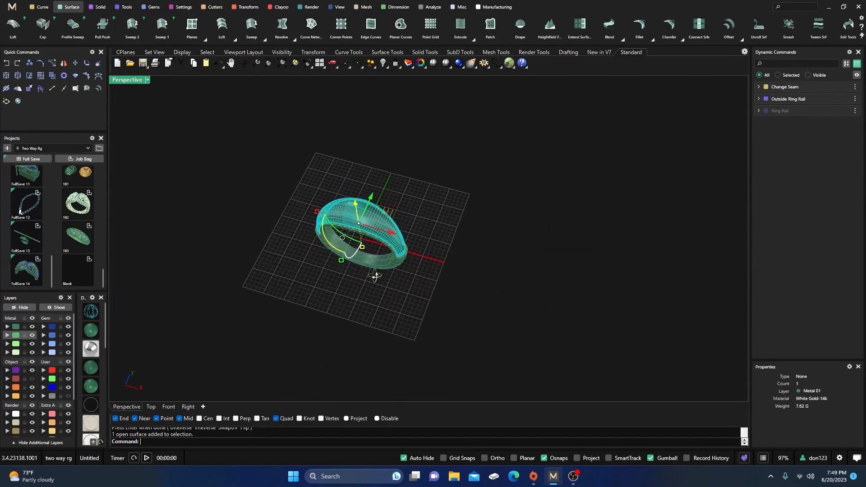
pyautogui.scroll(5, 387, 278)
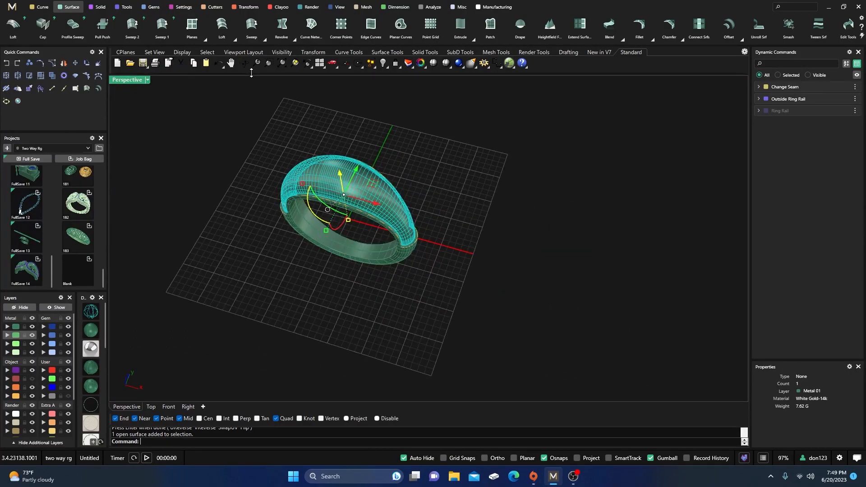
pyautogui.click(246, 8)
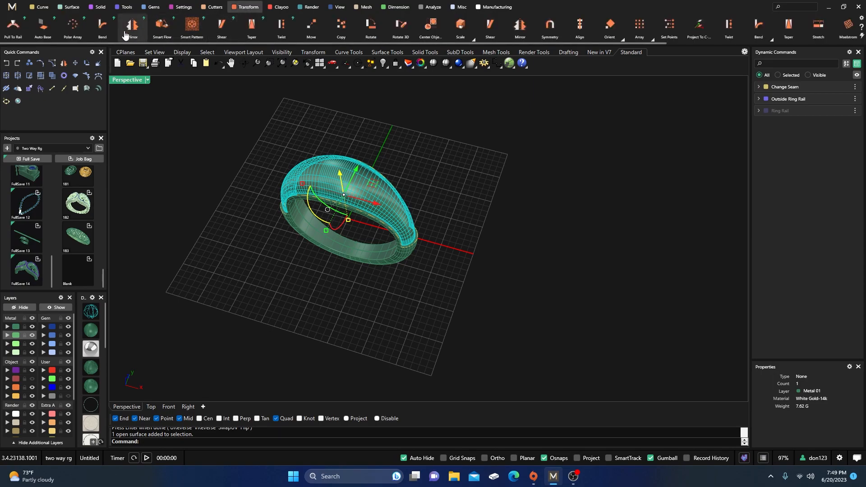
pyautogui.click(43, 26)
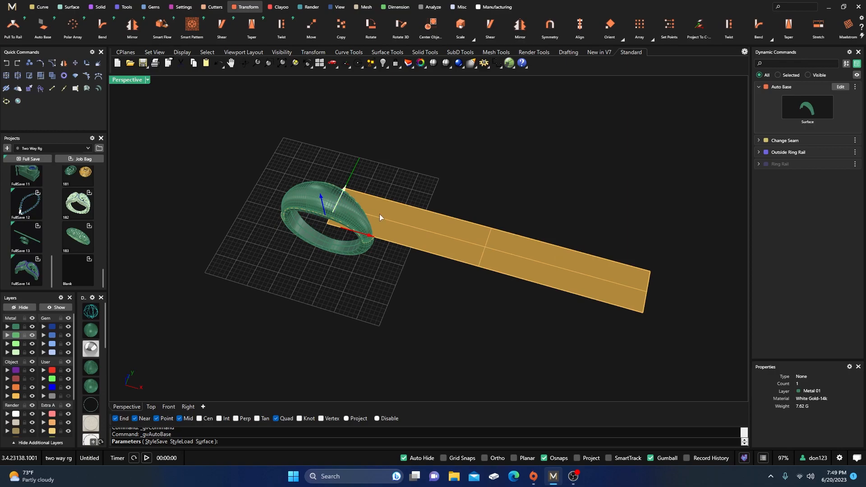
pyautogui.moveTo(345, 308); pyautogui.dragTo(331, 221, button='right')
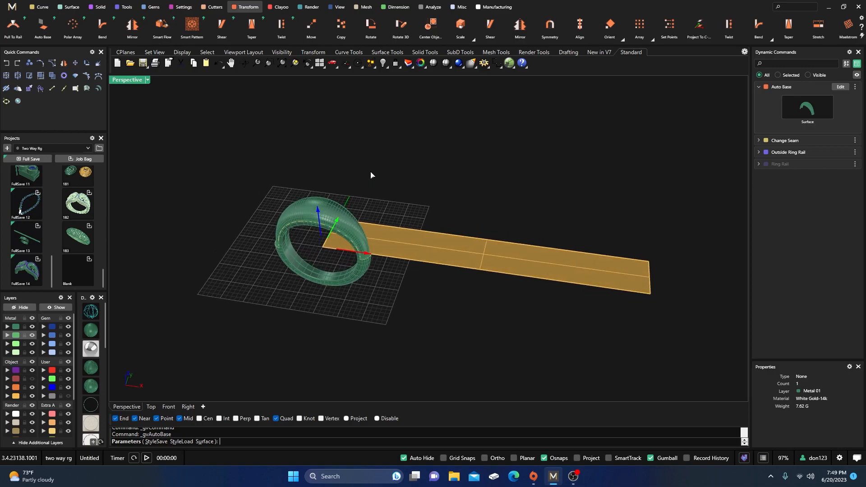
pyautogui.scroll(3, 372, 178)
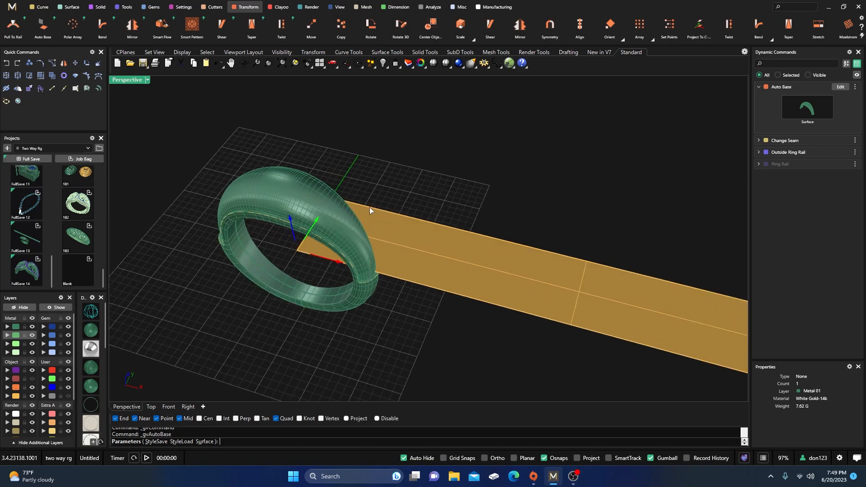
pyautogui.press('Escape')
# Step: Select all surfaces on the Metal 01 layer and join them into one closed ring solid
pyautogui.moveTo(394, 234); pyautogui.dragTo(338, 196, button='right')
pyautogui.scroll(-6, 336, 190)
pyautogui.scroll(10, 337, 191)
pyautogui.scroll(-5, 336, 191)
pyautogui.scroll(2, 353, 241)
pyautogui.click(404, 236)
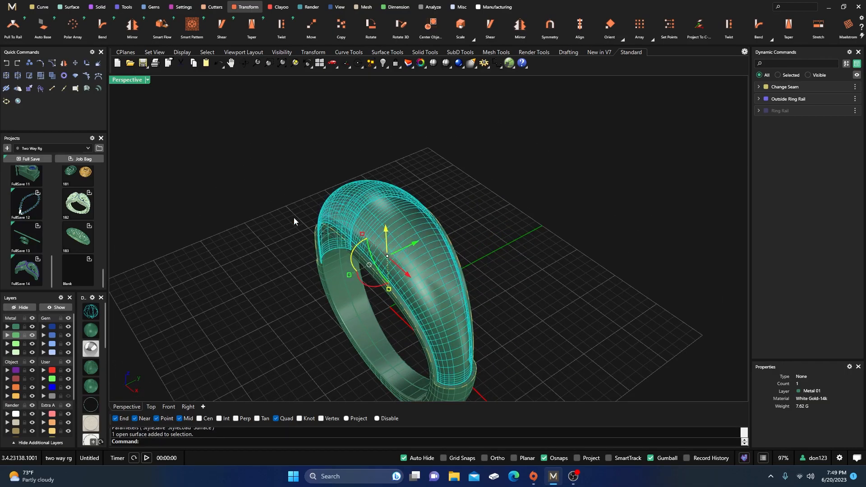
pyautogui.click(308, 138)
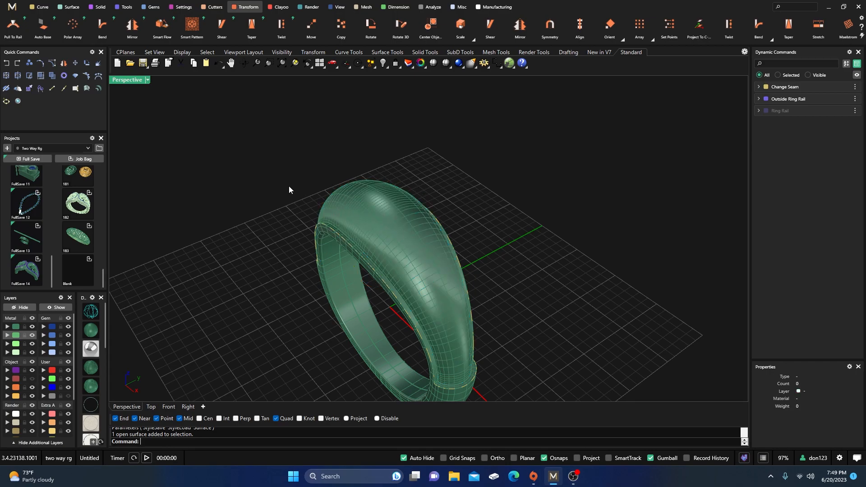
pyautogui.scroll(-2, 291, 199)
pyautogui.moveTo(281, 181); pyautogui.dragTo(291, 199, button='right')
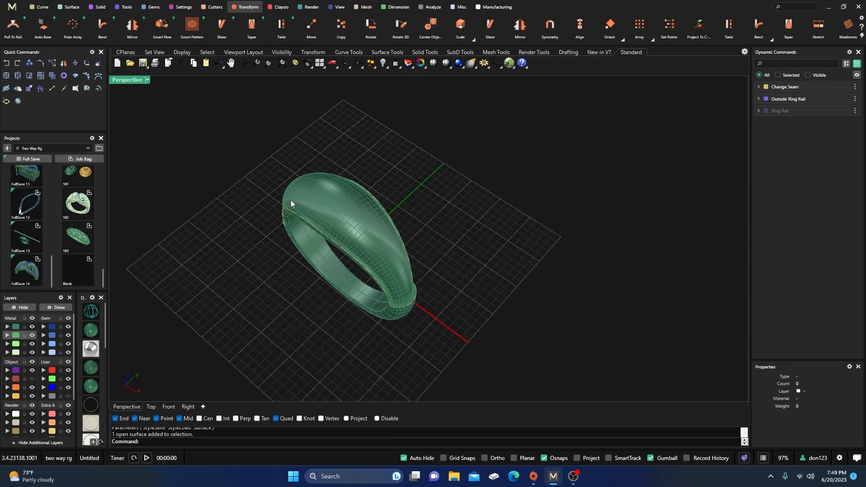
pyautogui.scroll(3, 332, 210)
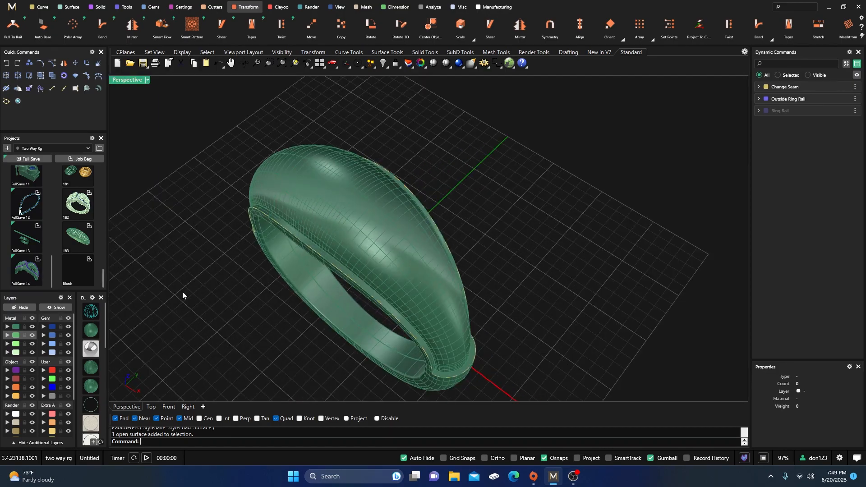
pyautogui.click(20, 327)
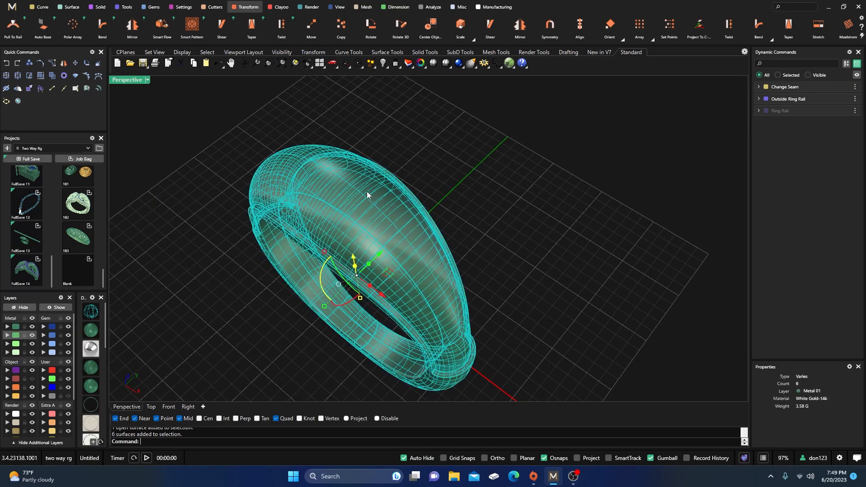
pyautogui.click(7, 76)
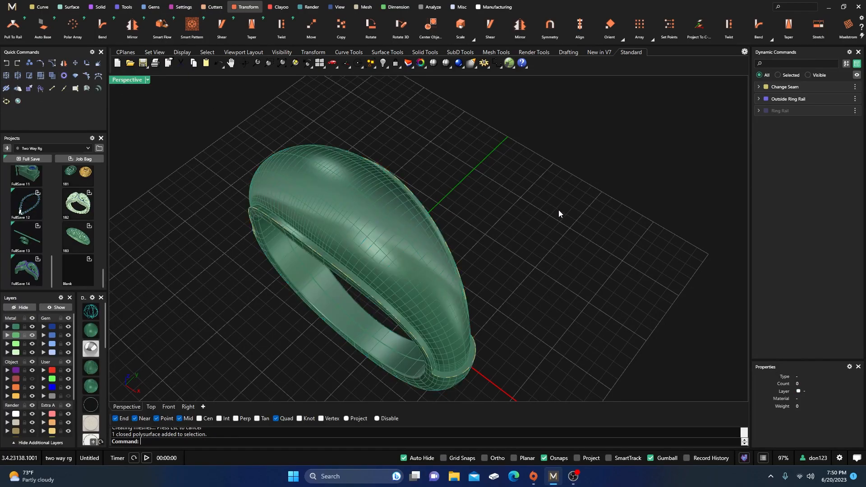
# Step: Extract the outer surface on the upper part of the joined ring, with Copy set to No
pyautogui.click(97, 7)
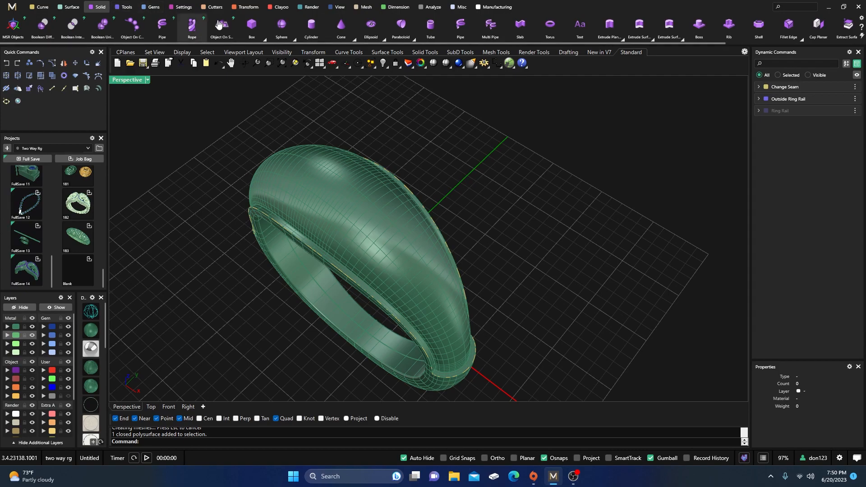
pyautogui.scroll(-2, 685, 43)
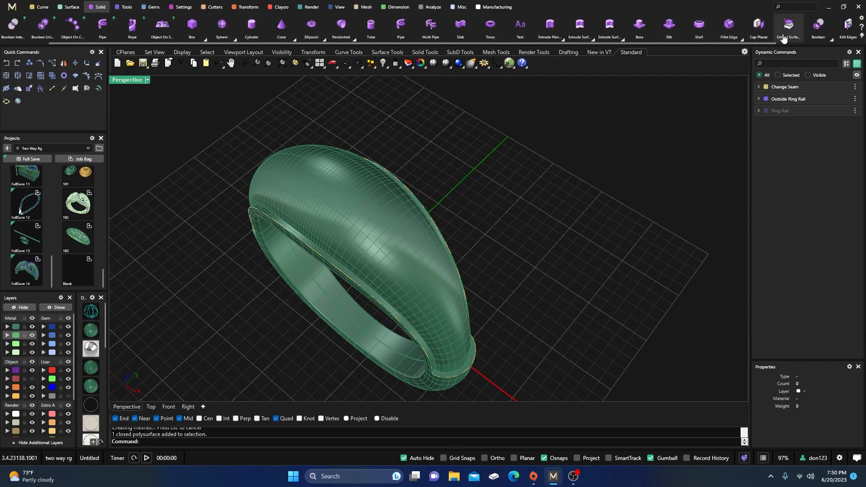
pyautogui.scroll(-1, 776, 39)
pyautogui.click(756, 32)
pyautogui.click(340, 201)
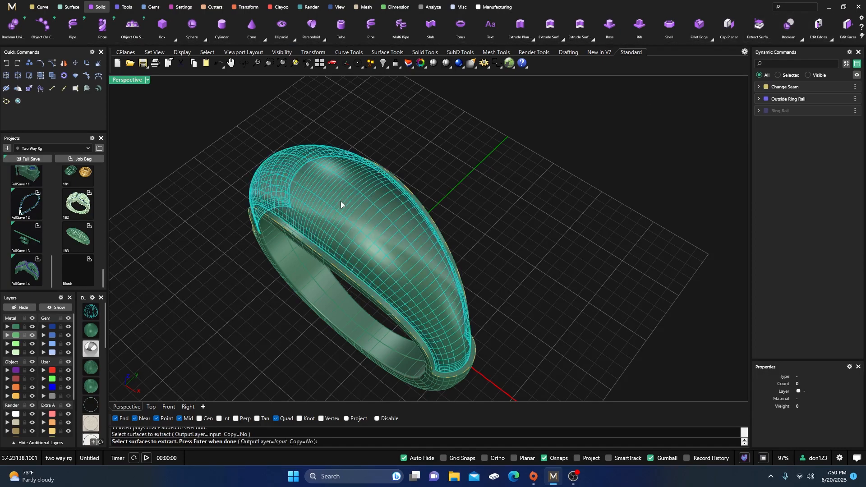
pyautogui.press('Return')
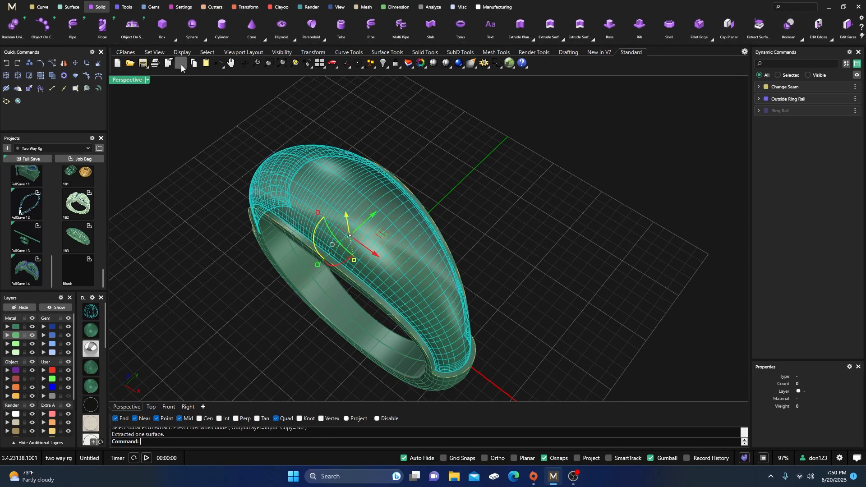
# Step: Try Auto Base again, this time on the extracted upper surface
pyautogui.click(255, 8)
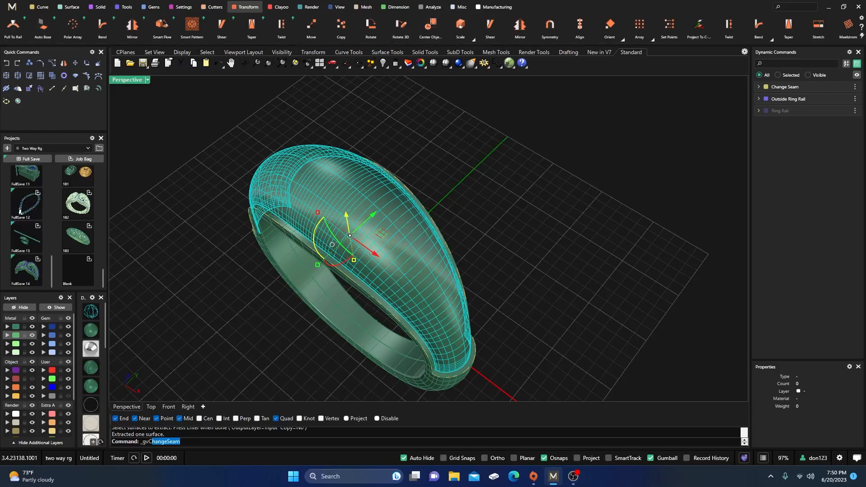
pyautogui.moveTo(246, 216); pyautogui.dragTo(369, 269, button='right')
pyautogui.press('Escape')
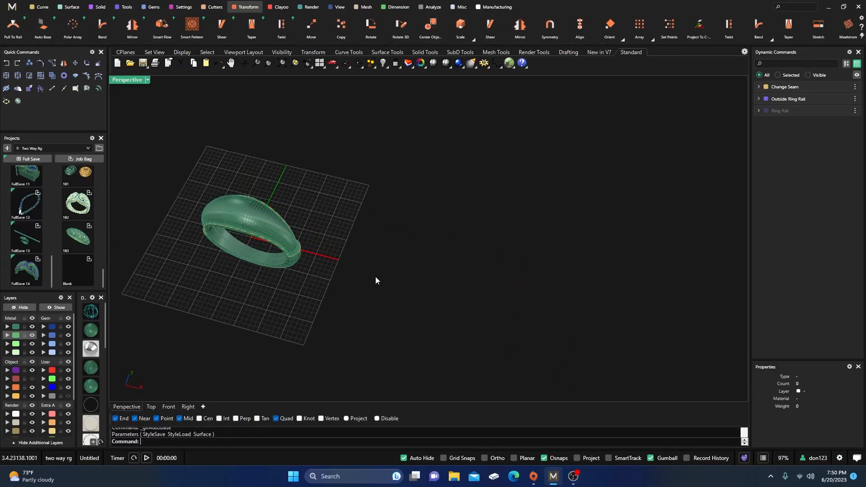
# Step: Delete the extracted upper surface to open the recess in the top of the ring
pyautogui.moveTo(456, 262); pyautogui.dragTo(406, 261, button='right')
pyautogui.scroll(6, 341, 193)
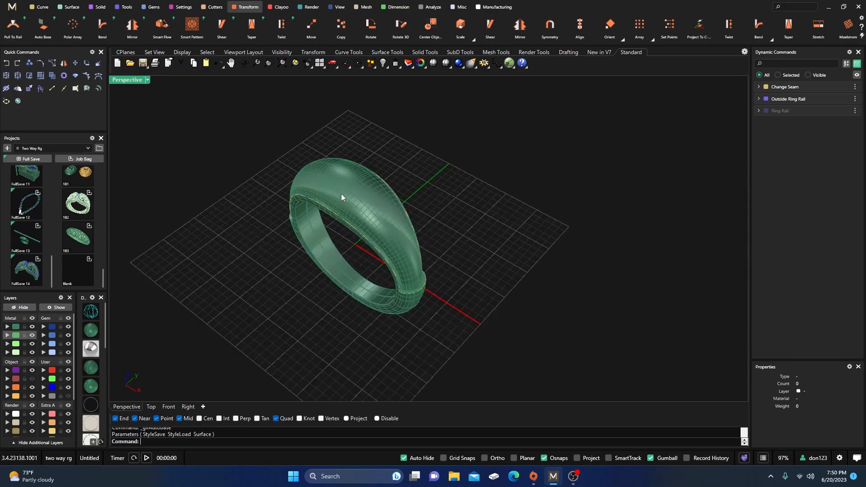
pyautogui.click(351, 191)
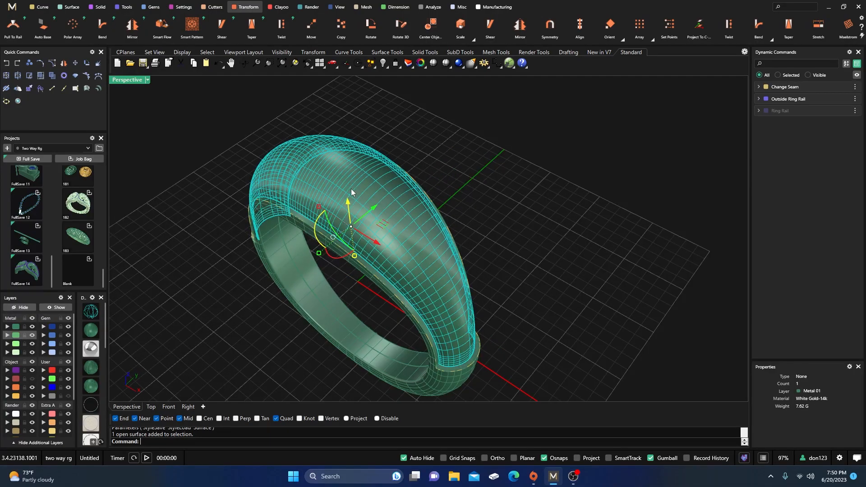
pyautogui.press('Delete')
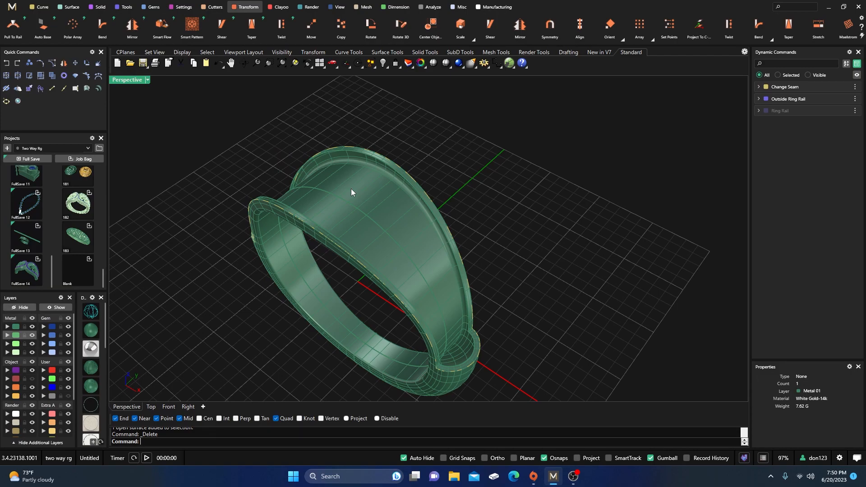
# Step: Move the curve from the fourth Object layer to the User 04 layer
pyautogui.moveTo(355, 197); pyautogui.dragTo(359, 207, button='right')
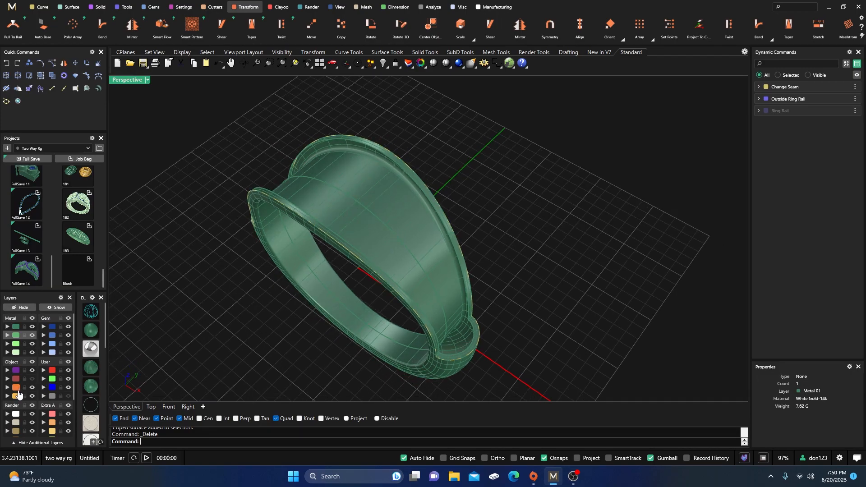
pyautogui.click(17, 396)
pyautogui.click(50, 396)
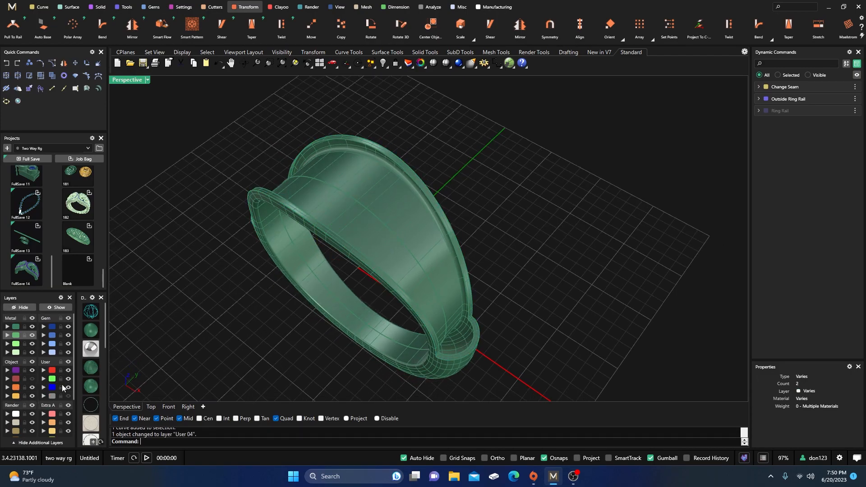
# Step: Make the fourth Object layer current and choose both side rim edges and one end edge of the recess for duplication
pyautogui.moveTo(434, 299); pyautogui.dragTo(311, 215, button='right')
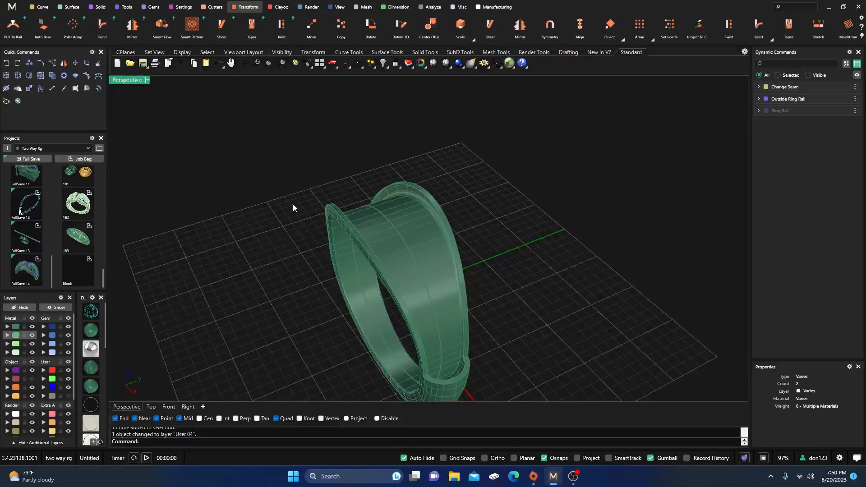
pyautogui.click(76, 88)
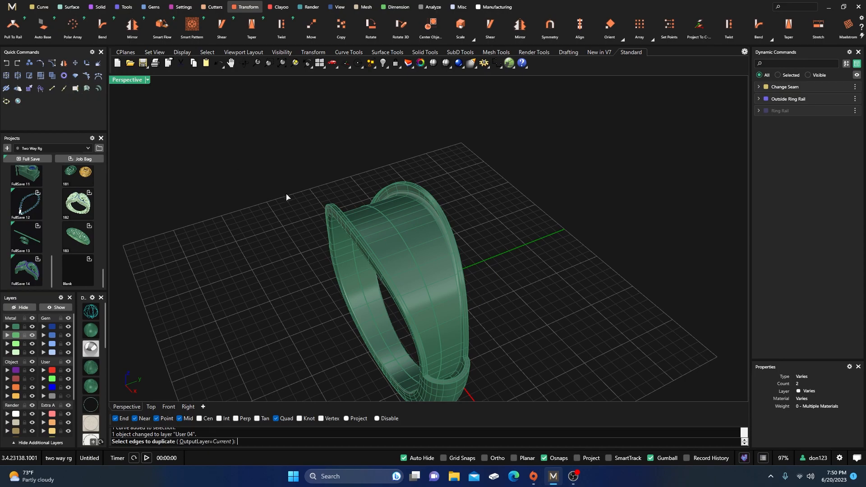
pyautogui.click(41, 7)
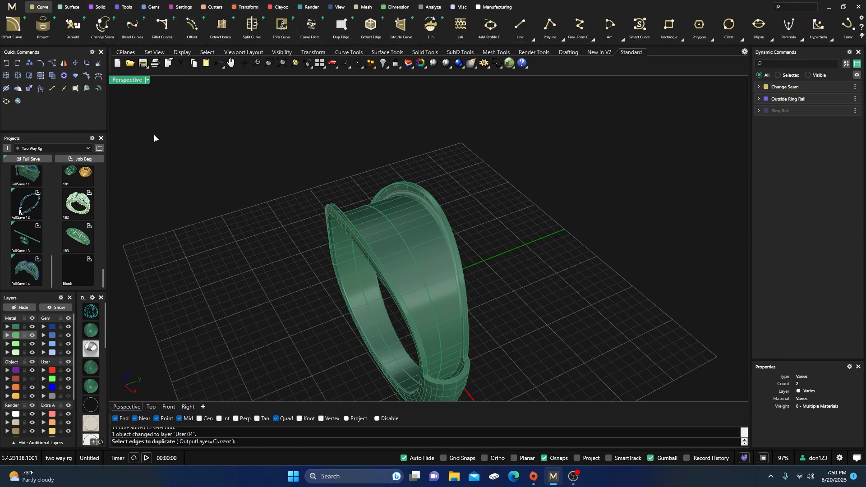
pyautogui.scroll(2, 446, 240)
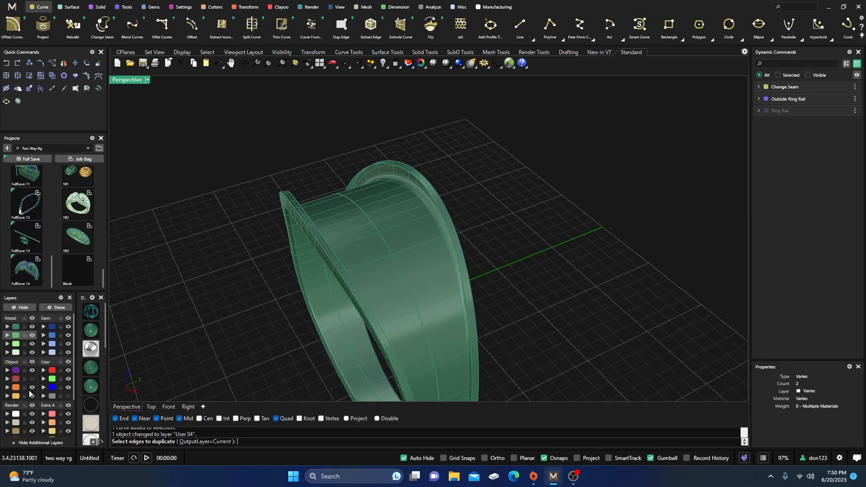
pyautogui.click(15, 396)
pyautogui.scroll(2, 423, 183)
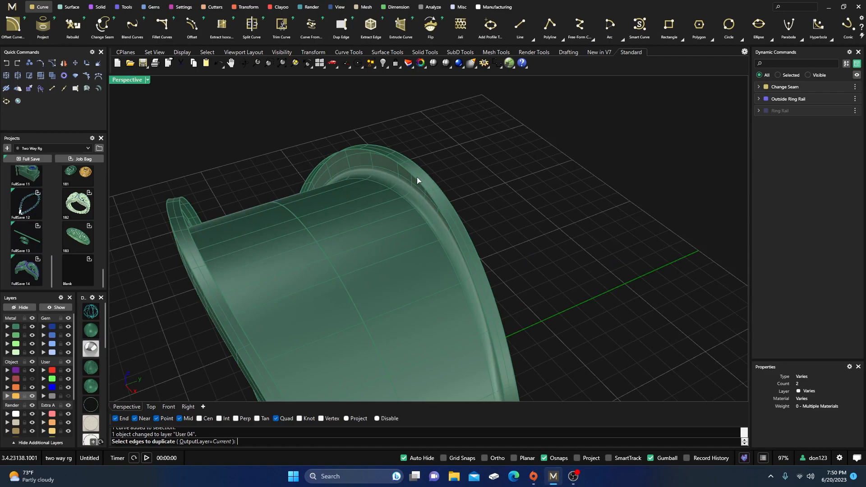
pyautogui.click(412, 177)
pyautogui.moveTo(376, 228); pyautogui.dragTo(413, 366, button='right')
pyautogui.click(330, 181)
pyautogui.click(417, 362)
# Step: Add the opposite end edge of the recess and duplicate the chosen edges as curves on the current layer
pyautogui.moveTo(489, 315); pyautogui.dragTo(425, 358, button='right')
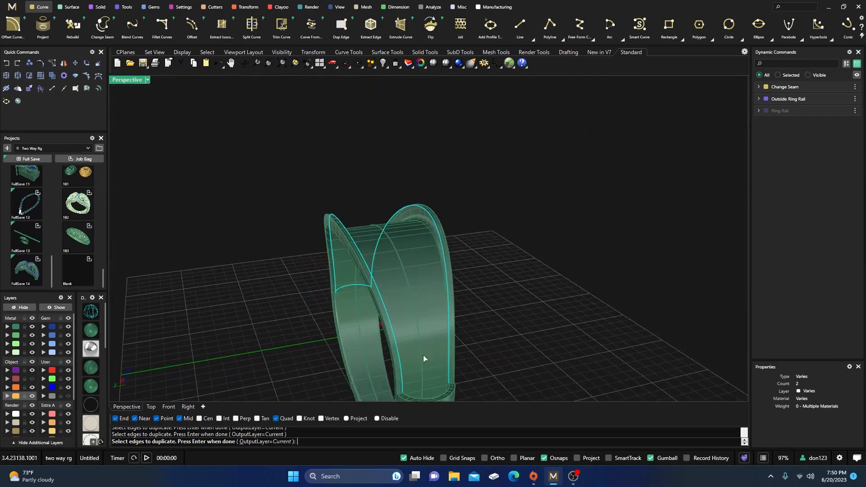
pyautogui.scroll(-8, 459, 185)
pyautogui.moveTo(458, 212); pyautogui.dragTo(442, 298, button='right')
pyautogui.scroll(11, 441, 312)
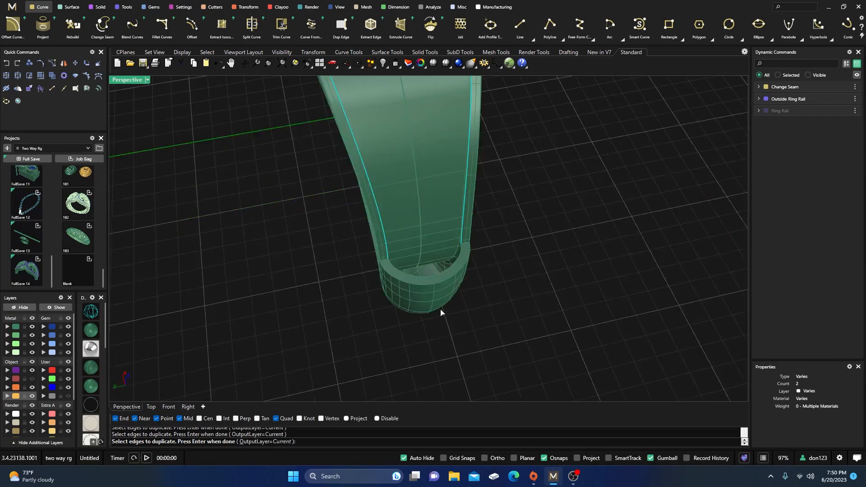
pyautogui.click(437, 275)
pyautogui.rightClick(351, 304)
pyautogui.scroll(-8, 350, 304)
pyautogui.moveTo(350, 304)
pyautogui.mouseDown(button='right')
pyautogui.moveTo(356, 319)
pyautogui.moveTo(352, 311)
pyautogui.mouseUp(button='right')
pyautogui.click(335, 262)
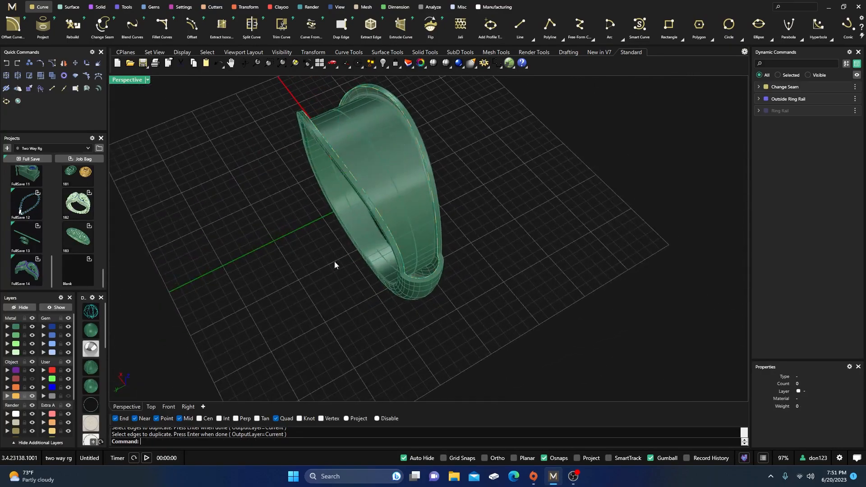
# Step: Start a Sweep 2 using the two side rim curves as rails and the two end curves of the recess as profiles
pyautogui.scroll(4, 429, 227)
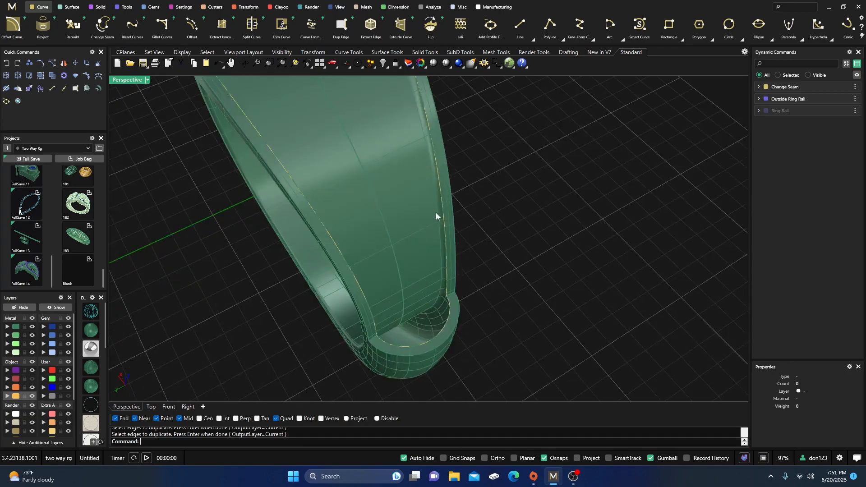
pyautogui.click(444, 220)
pyautogui.scroll(-4, 506, 305)
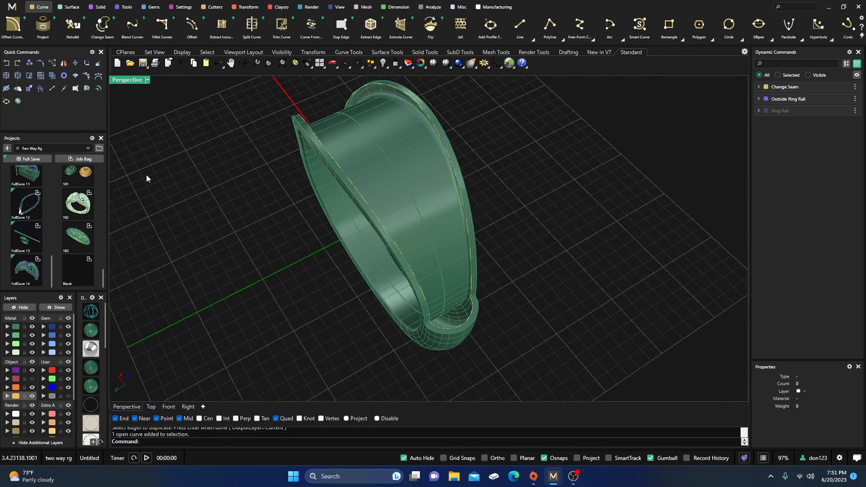
pyautogui.click(69, 7)
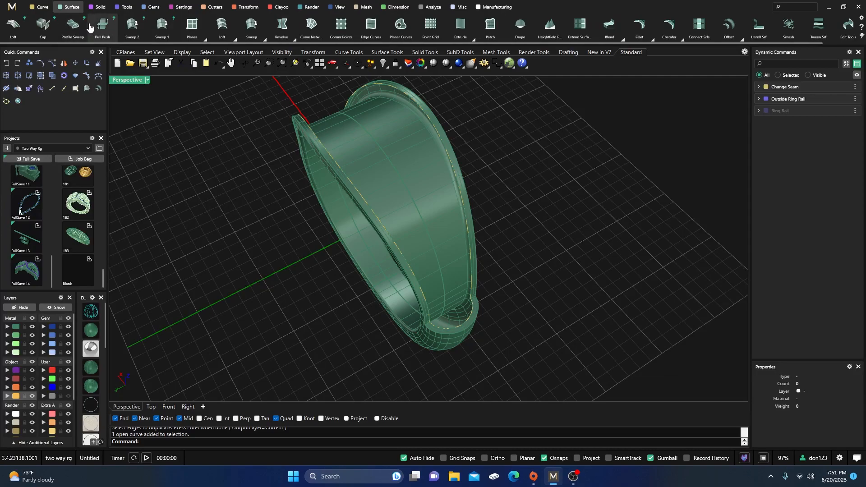
pyautogui.click(133, 26)
pyautogui.scroll(3, 347, 162)
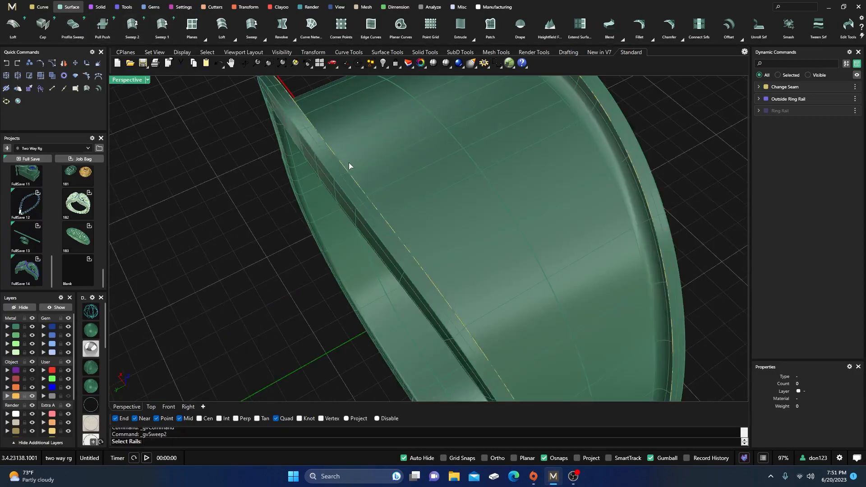
pyautogui.click(346, 168)
pyautogui.click(618, 136)
pyautogui.scroll(-4, 399, 183)
pyautogui.moveTo(399, 183); pyautogui.dragTo(357, 316, button='right')
pyautogui.click(357, 318)
pyautogui.scroll(-5, 280, 277)
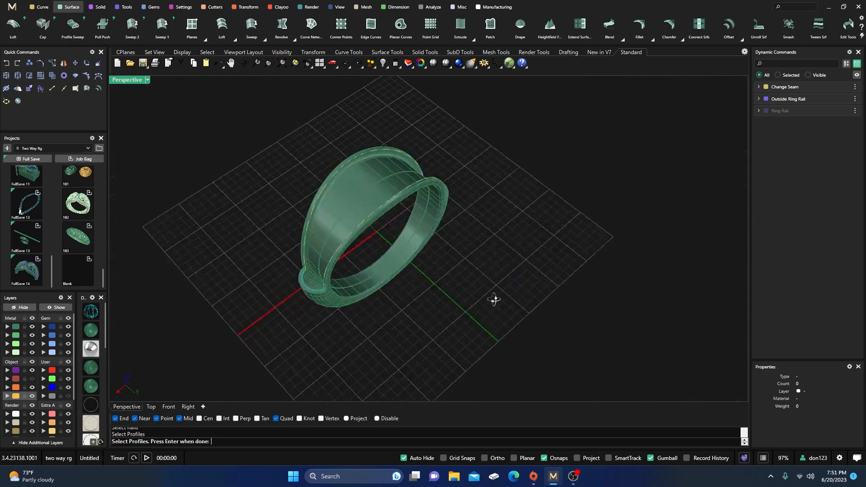
pyautogui.moveTo(507, 299); pyautogui.dragTo(418, 276, button='right')
pyautogui.scroll(5, 459, 236)
pyautogui.click(360, 246)
pyautogui.press('Return')
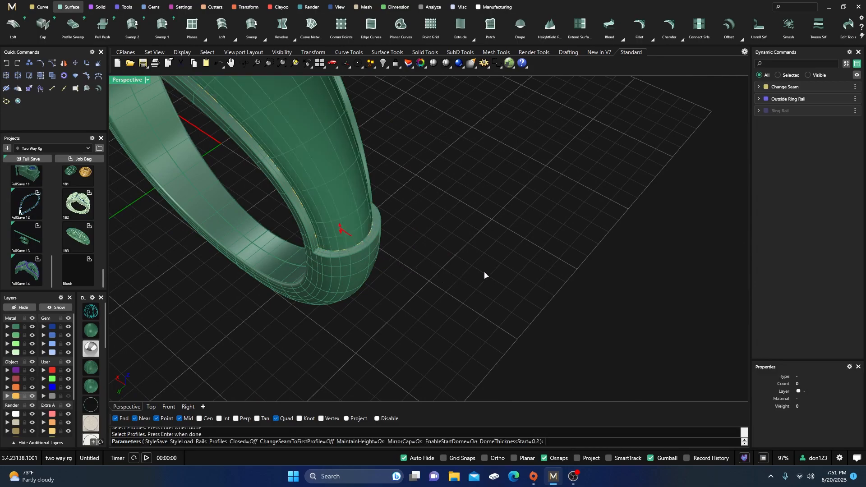
# Step: Turn off Maintain Height, Mirror Cap, Enable Start Dome and Enable End Dome, and finish the Sweep 2 surface
pyautogui.click(852, 152)
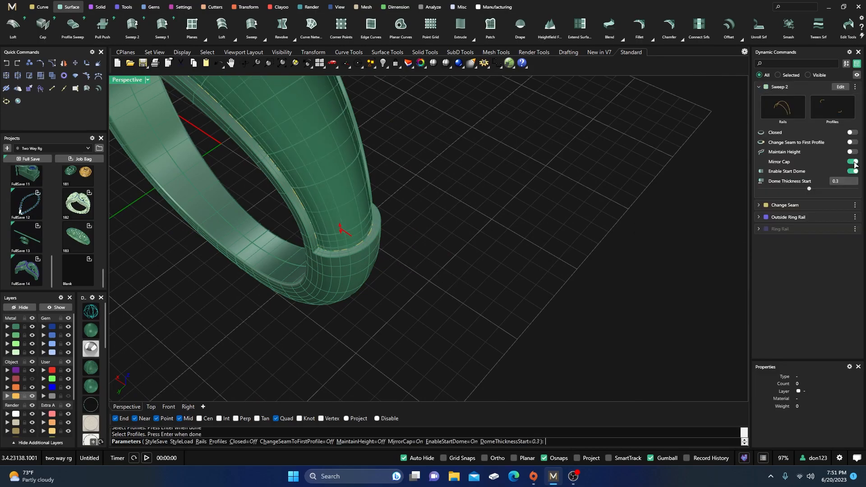
pyautogui.click(853, 161)
pyautogui.click(855, 172)
pyautogui.click(852, 181)
pyautogui.scroll(-5, 519, 215)
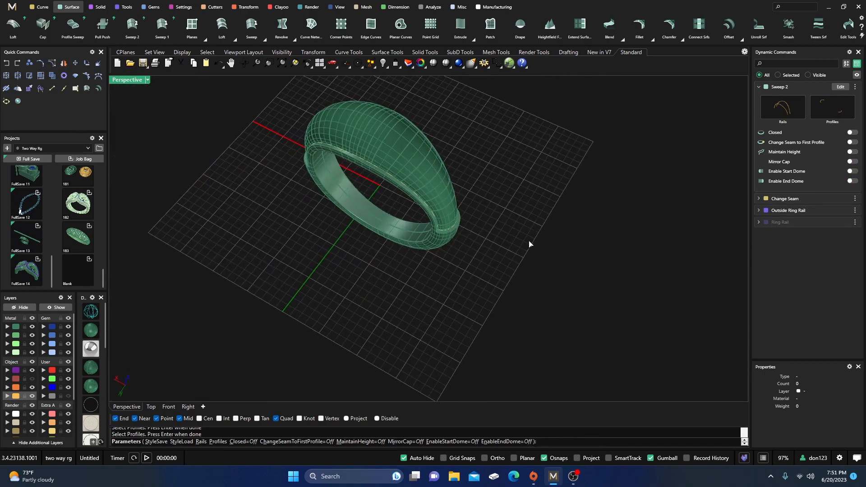
pyautogui.press('Return')
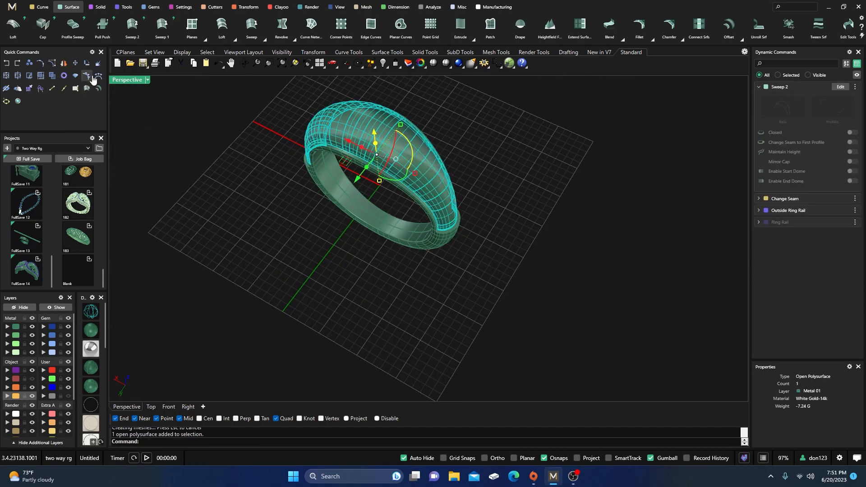
# Step: Explode the swept polysurface, select one of its pieces to check it, and undo the explode
pyautogui.click(92, 76)
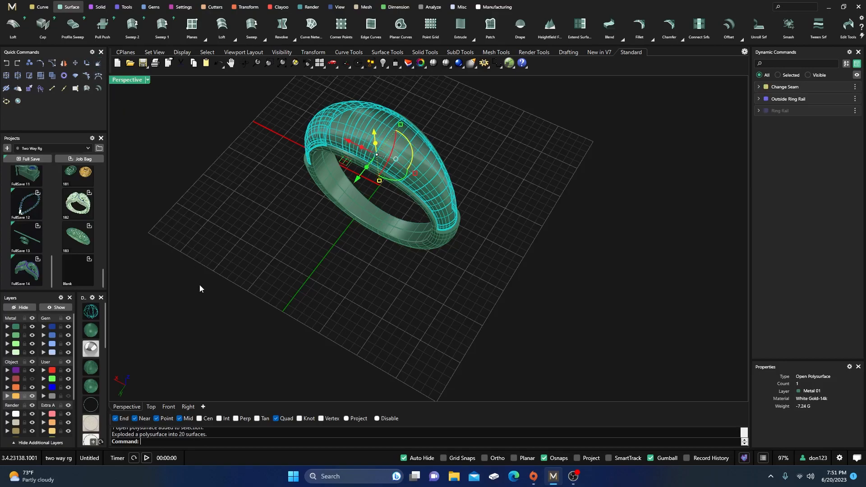
pyautogui.click(265, 302)
pyautogui.click(394, 150)
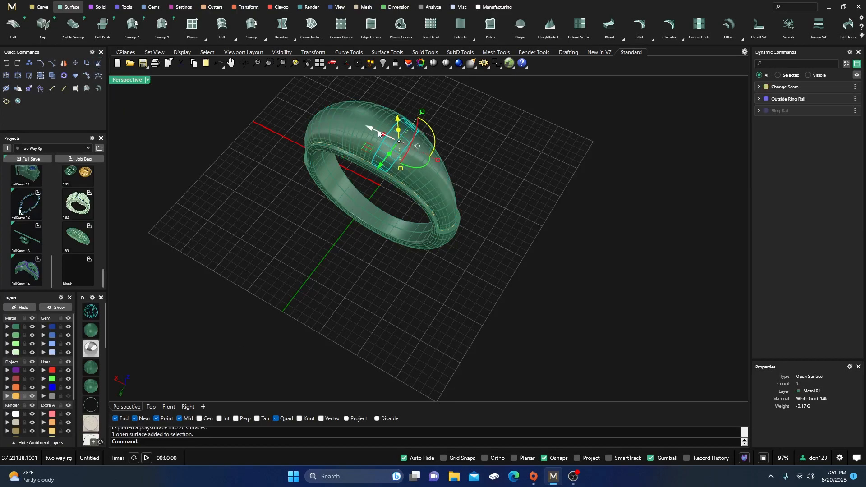
pyautogui.click(293, 124)
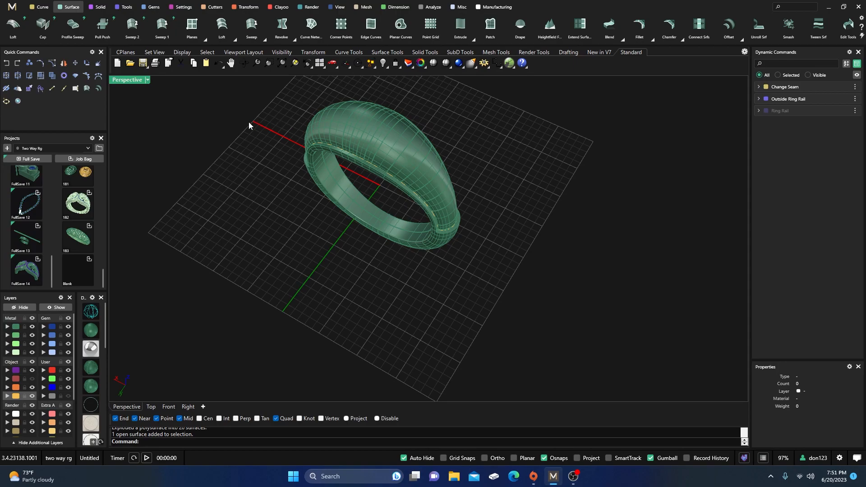
pyautogui.click(6, 63)
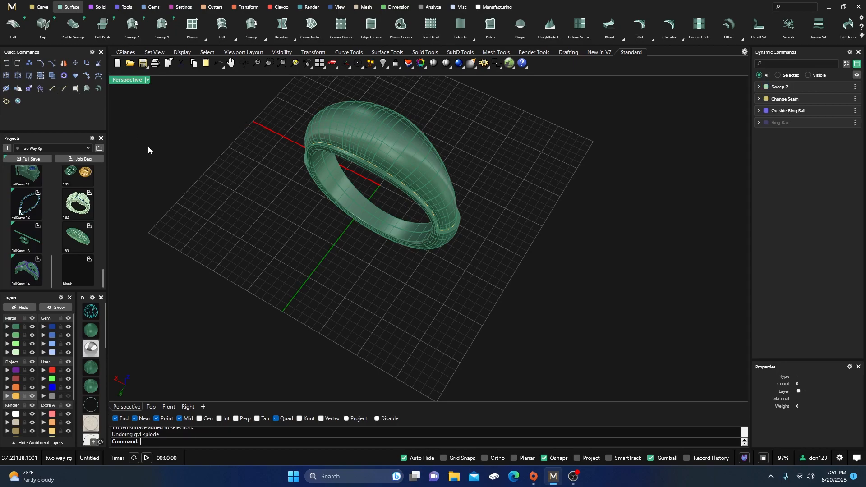
# Step: Try to create an Auto Base from the swept surface over the top of the ring
pyautogui.click(362, 125)
pyautogui.scroll(-4, 343, 278)
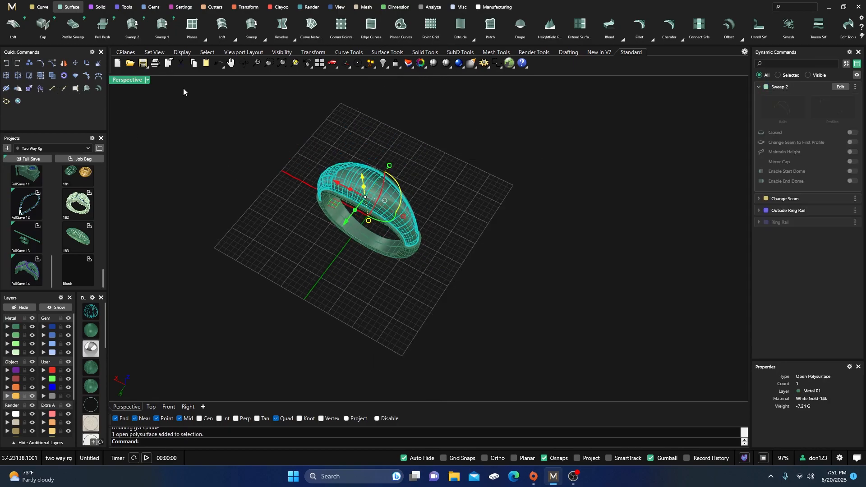
pyautogui.click(249, 8)
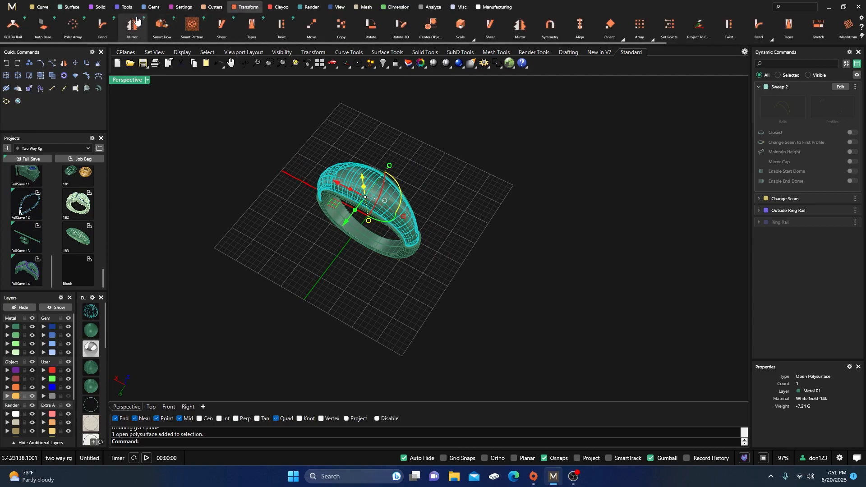
pyautogui.click(44, 27)
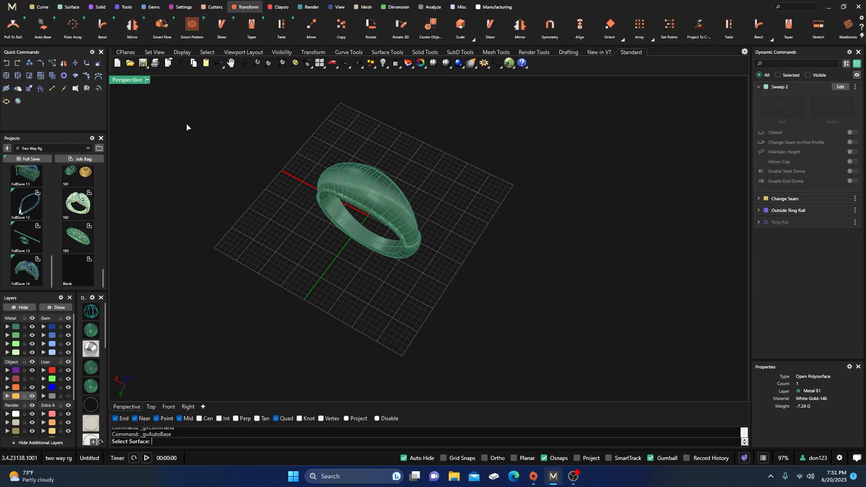
pyautogui.click(350, 183)
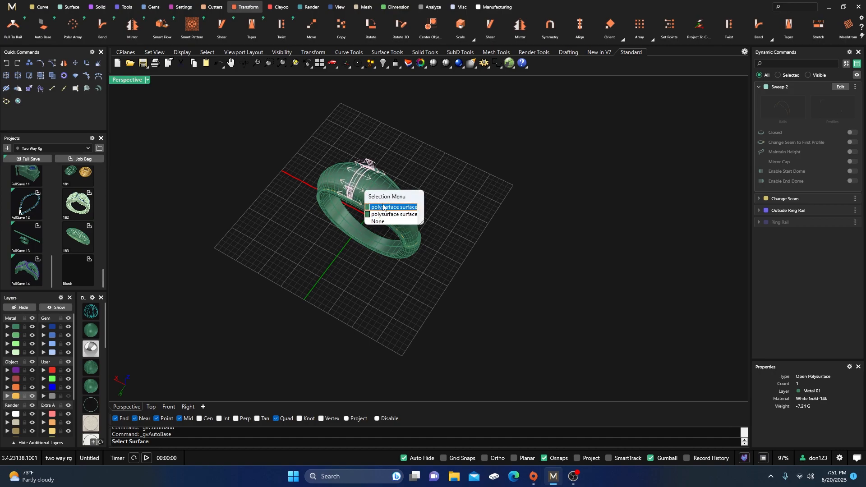
pyautogui.click(383, 221)
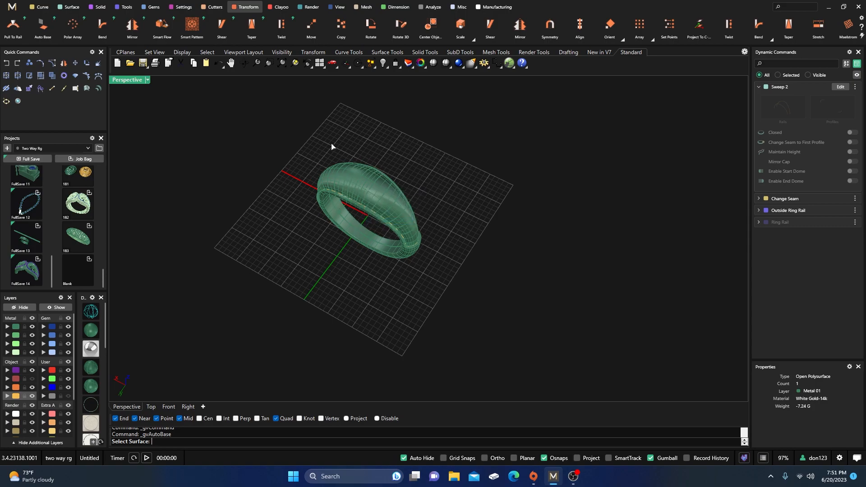
pyautogui.scroll(3, 347, 136)
pyautogui.click(323, 210)
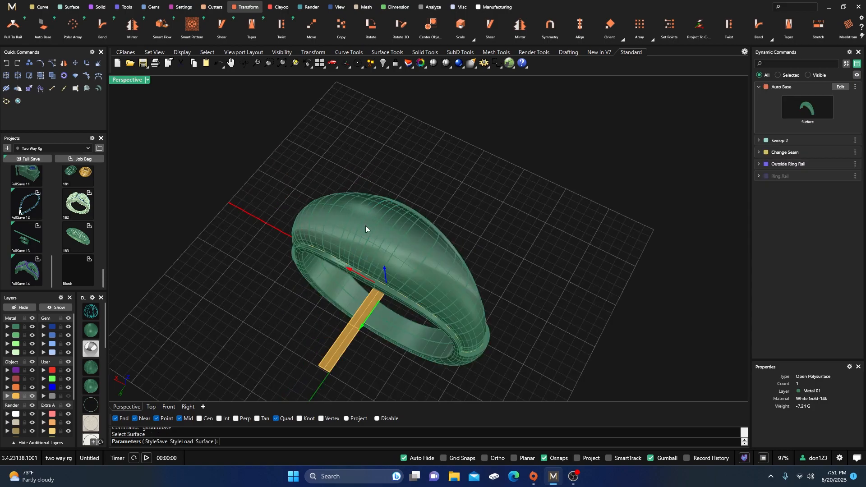
pyautogui.press('Escape')
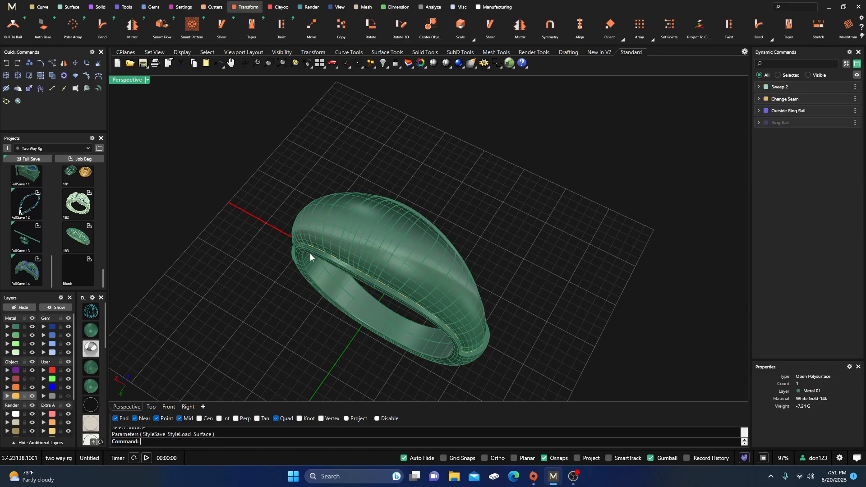
# Step: Delete the swept polysurface covering the recess
pyautogui.click(365, 255)
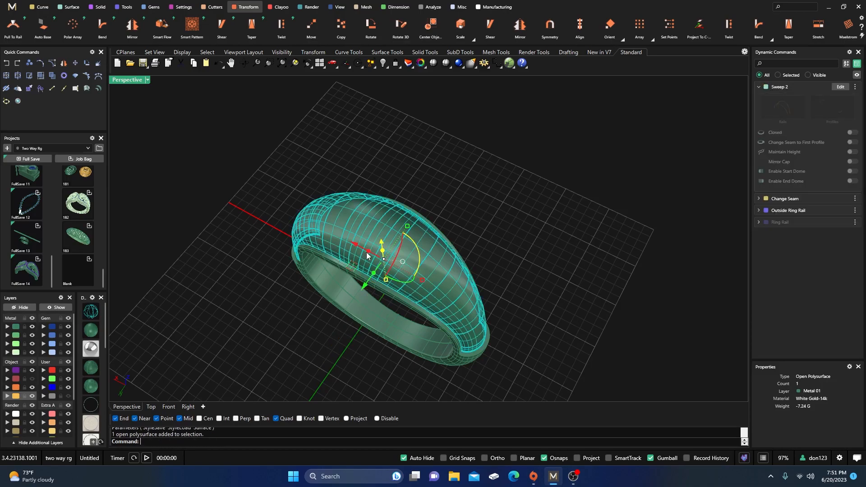
pyautogui.press('Delete')
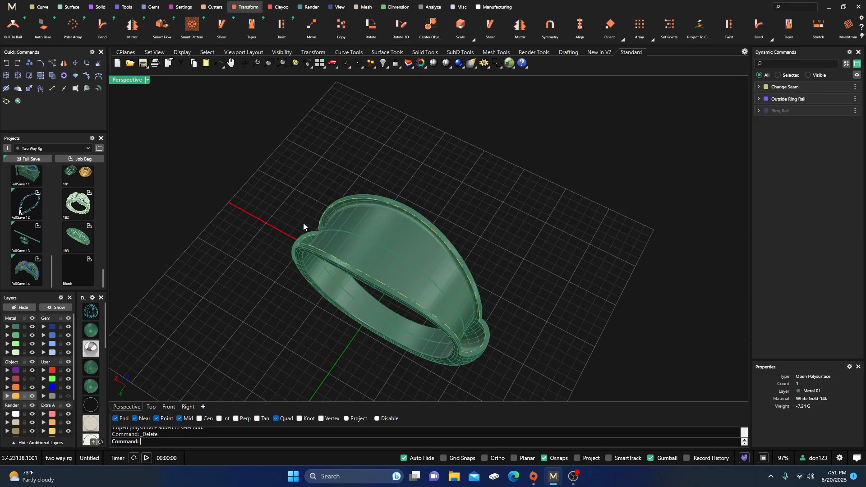
# Step: Hide the first Metal layer to isolate the duplicated edge curves
pyautogui.click(33, 327)
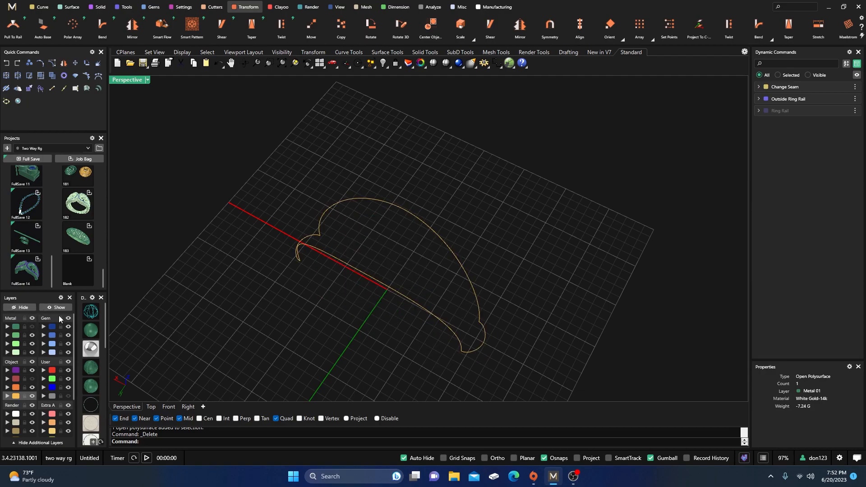
pyautogui.moveTo(370, 228); pyautogui.dragTo(365, 199, button='right')
pyautogui.scroll(2, 365, 196)
pyautogui.click(351, 180)
pyautogui.click(436, 149)
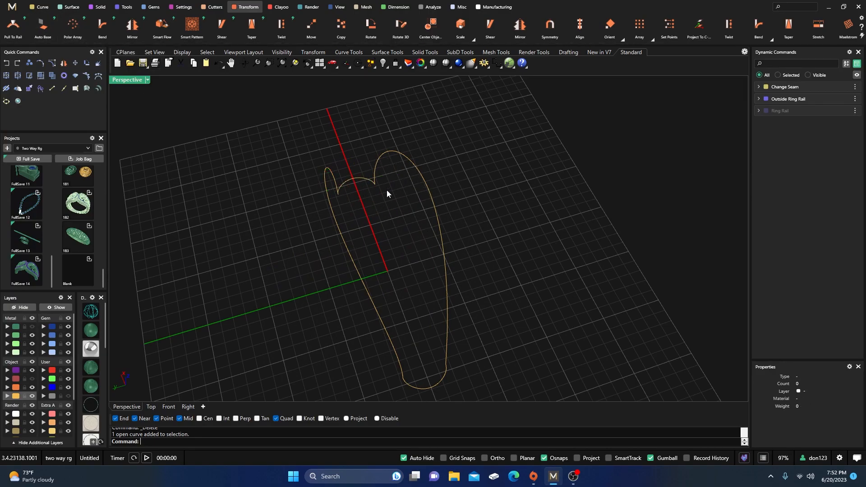
# Step: Fit the side rim curve facing away from the green axis line to a 0.001 tolerance with degree 3
pyautogui.click(42, 9)
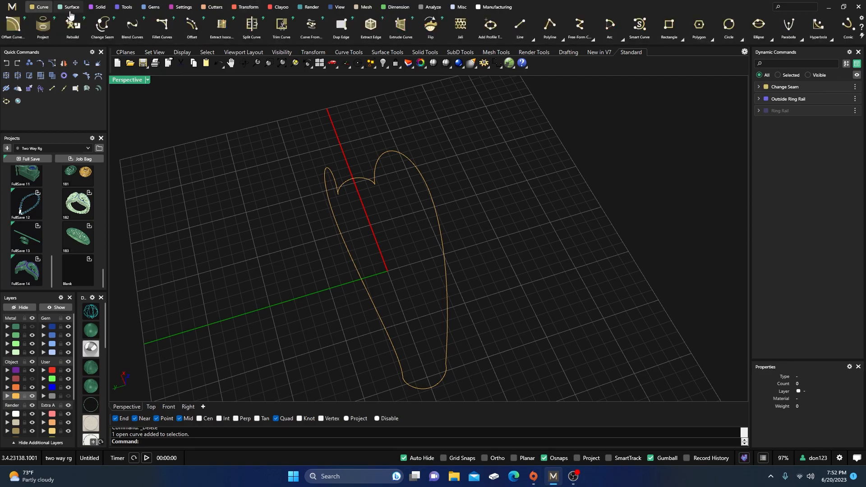
pyautogui.scroll(-2, 786, 34)
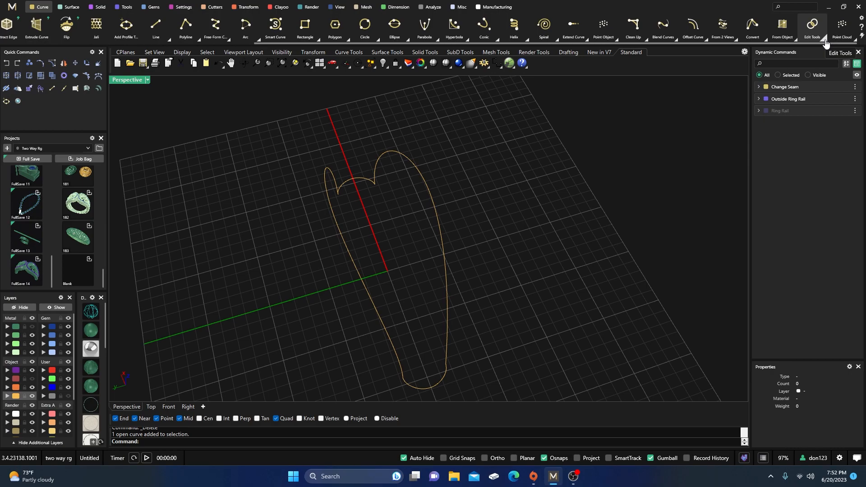
pyautogui.click(826, 40)
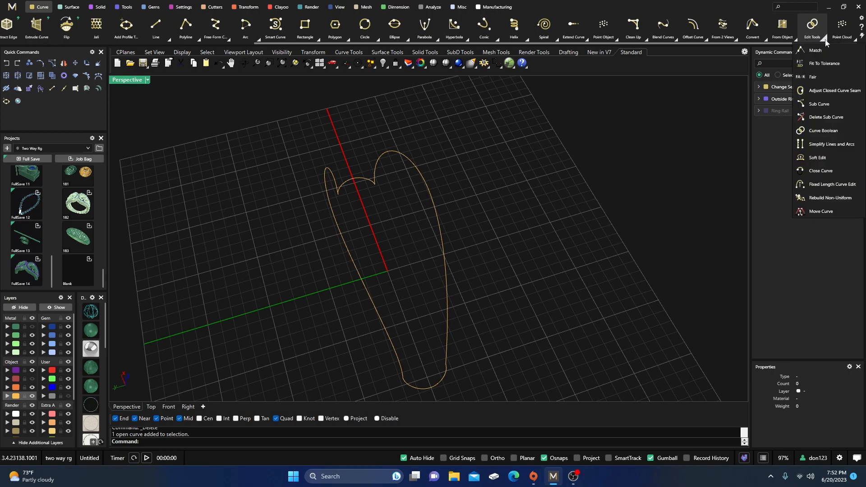
pyautogui.click(816, 67)
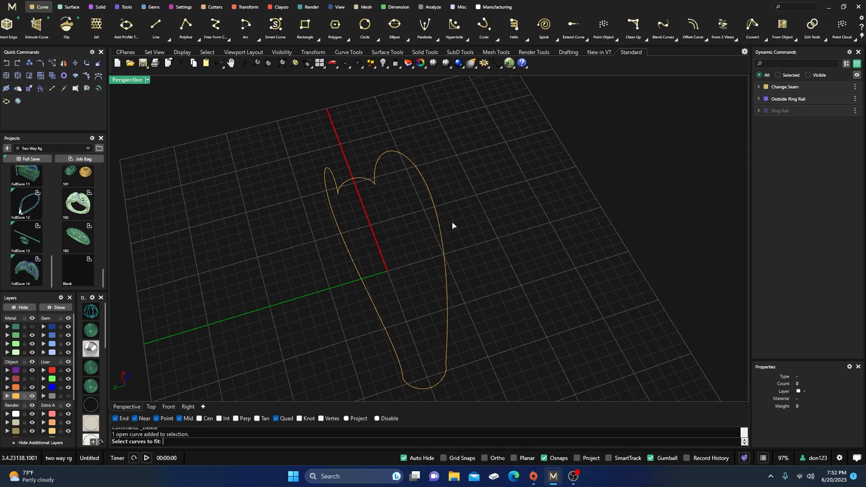
pyautogui.click(435, 210)
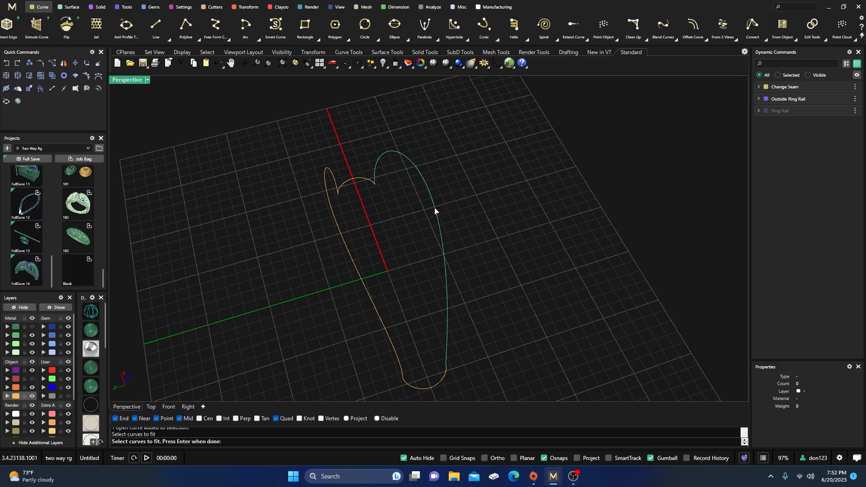
pyautogui.press('Return')
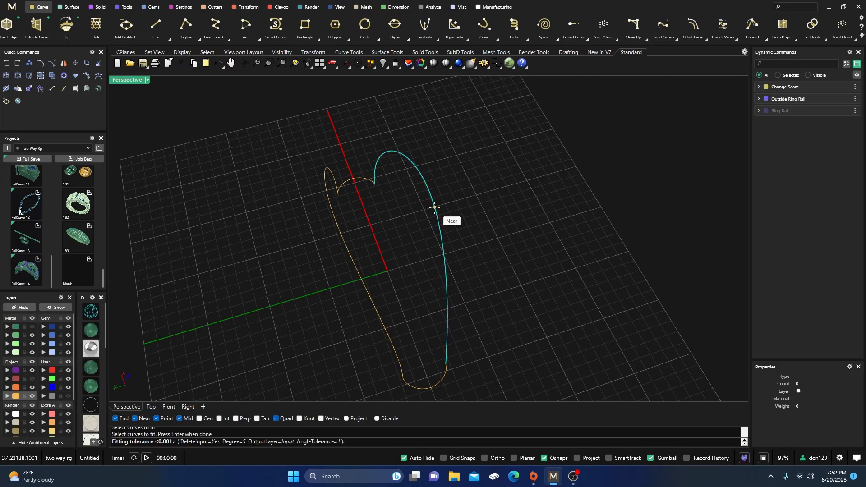
pyautogui.click(233, 442)
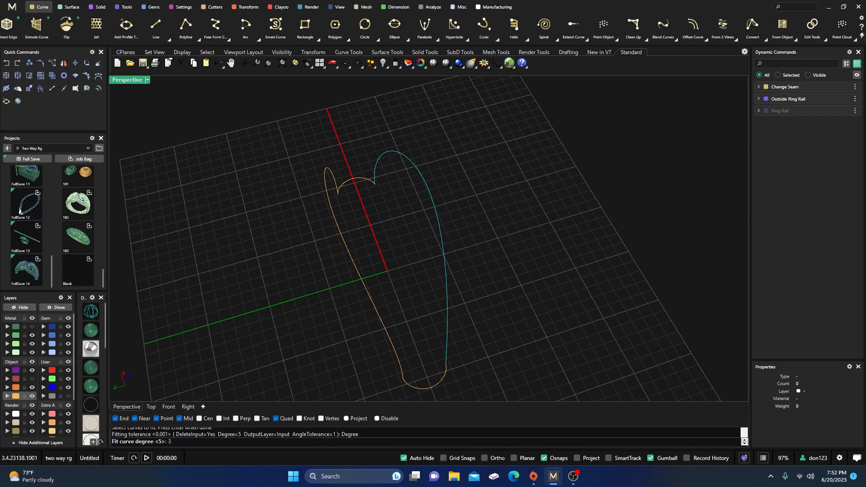
pyautogui.write('3')
pyautogui.press('Return')
pyautogui.press('Return')
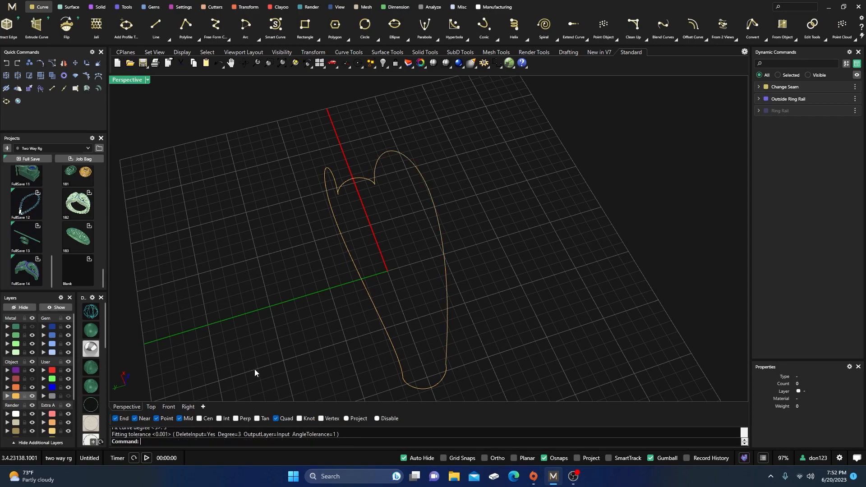
# Step: Fit the end curve crossing the red axis line and the opposite side rim curve with the same 0.001 tolerance and degree 3
pyautogui.click(441, 218)
pyautogui.press('Escape')
pyautogui.rightClick(370, 199)
pyautogui.click(362, 181)
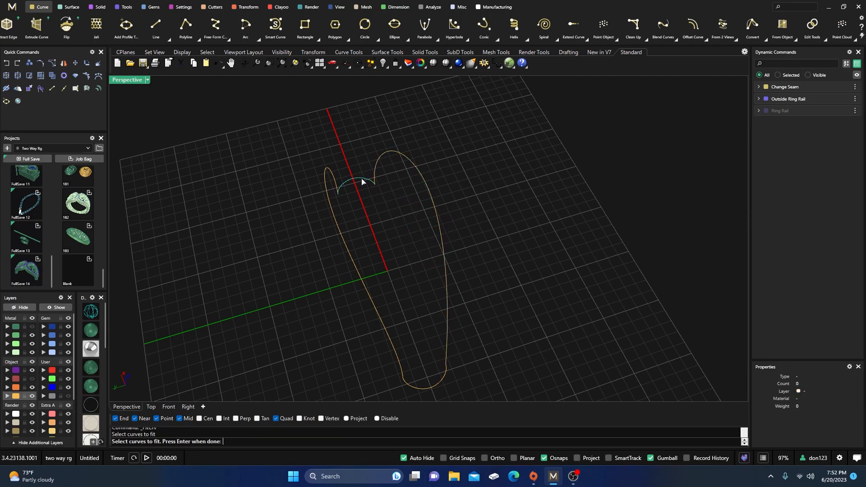
pyautogui.press('Return')
pyautogui.press('Return')
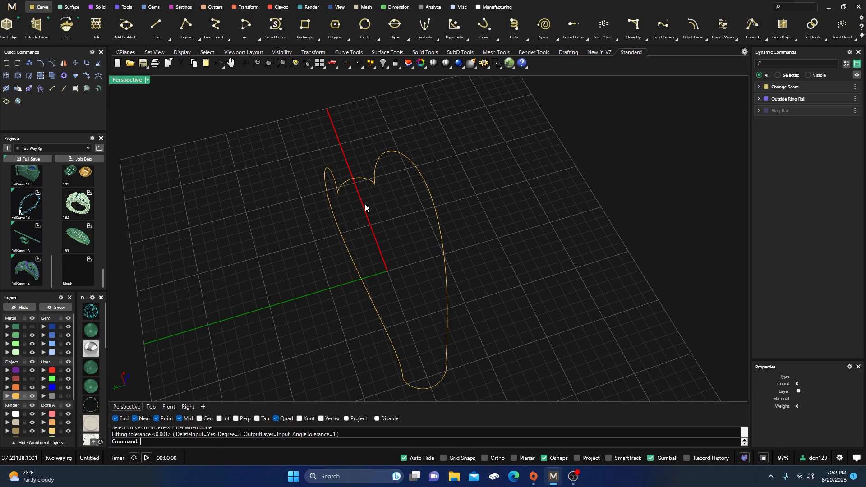
pyautogui.click(351, 253)
pyautogui.rightClick(315, 284)
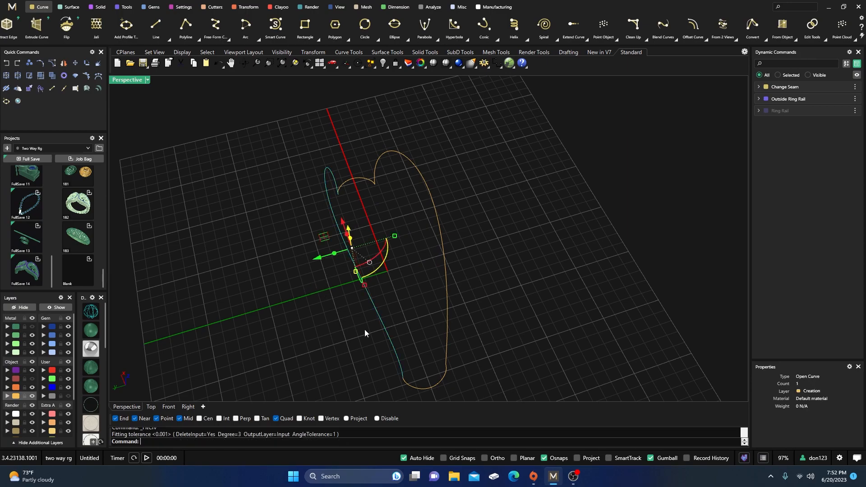
# Step: Fit the remaining end curve, farthest from the red axis line, to a 0.001 tolerance with degree 3
pyautogui.click(424, 386)
pyautogui.rightClick(361, 360)
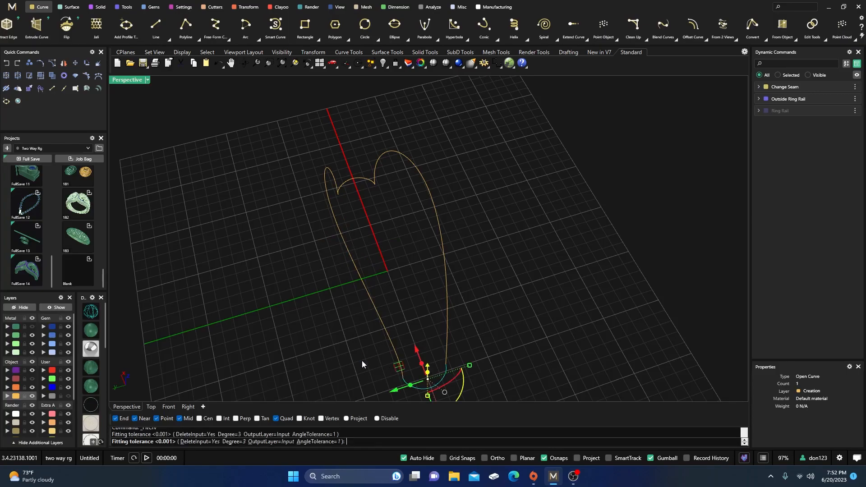
pyautogui.press('Escape')
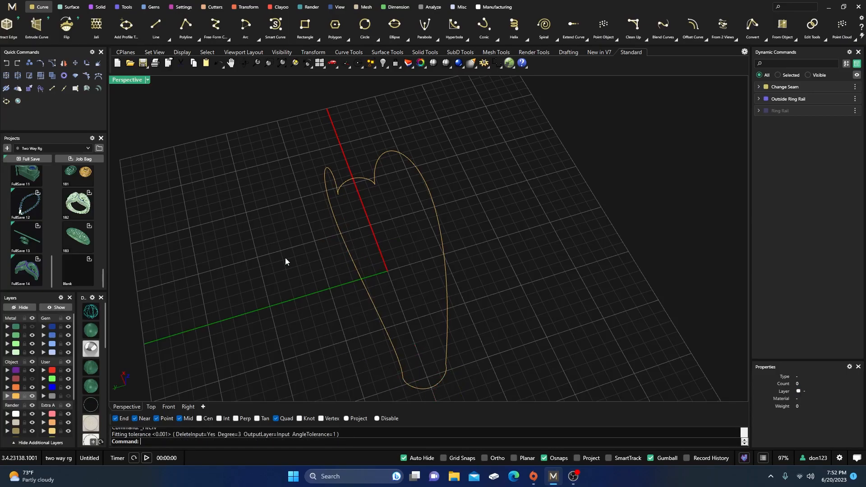
pyautogui.click(349, 259)
pyautogui.press('Escape')
pyautogui.scroll(-3, 273, 192)
pyautogui.moveTo(306, 236); pyautogui.dragTo(451, 226, button='right')
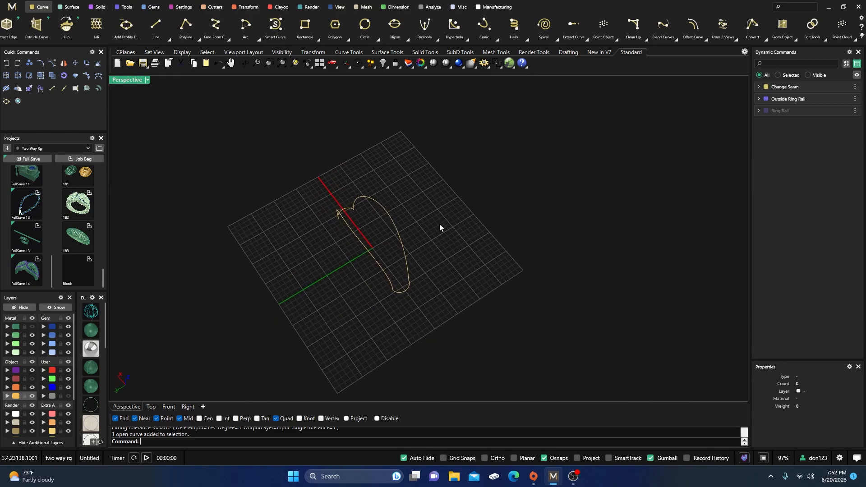
# Step: Build a Sweep 2 surface with the two side rim curves as rails and the two end curves as profiles
pyautogui.click(70, 8)
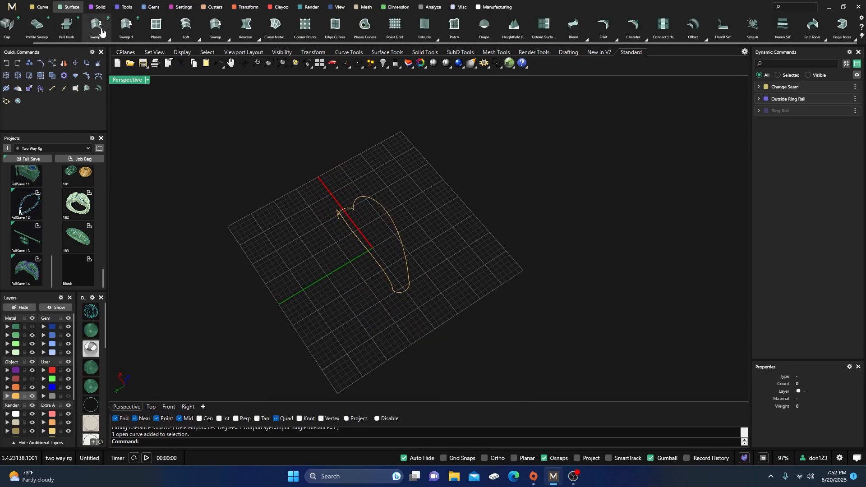
pyautogui.click(96, 25)
pyautogui.scroll(3, 369, 263)
pyautogui.click(375, 230)
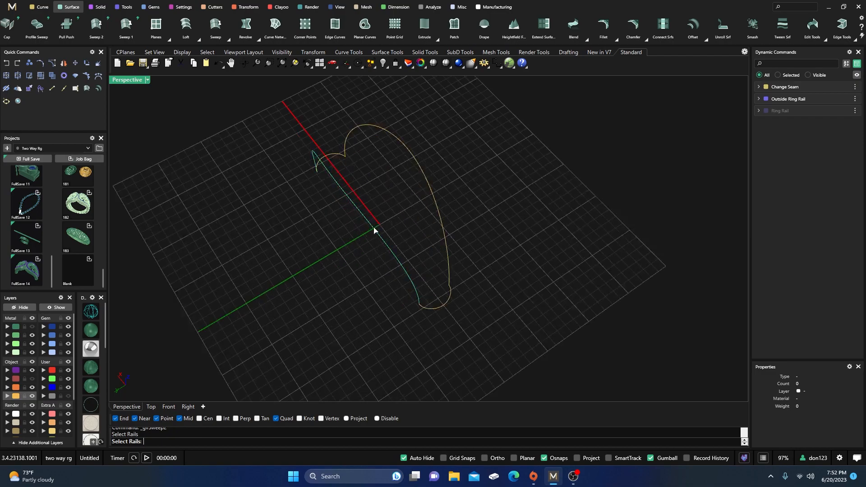
pyautogui.click(335, 156)
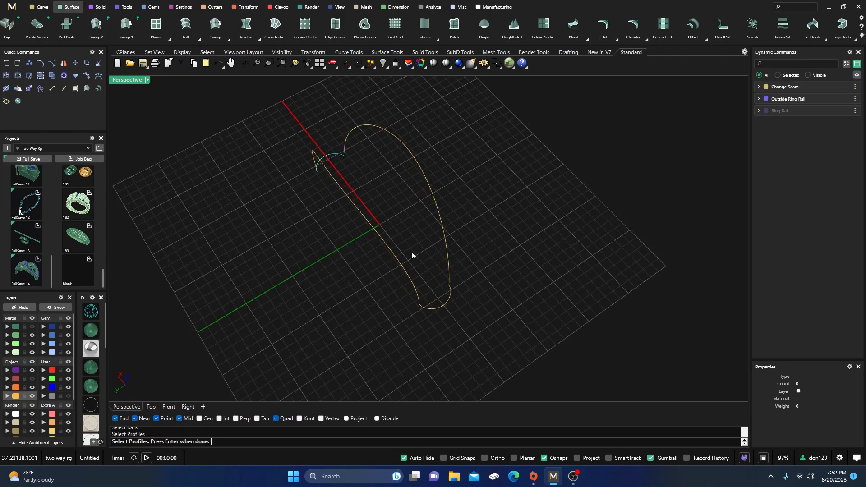
pyautogui.click(441, 306)
pyautogui.press('Return')
# Step: Switch off Maintain Height, Mirror Cap and Enable Start Dome for the sweep and accept the surface
pyautogui.click(855, 152)
pyautogui.click(855, 162)
pyautogui.click(854, 171)
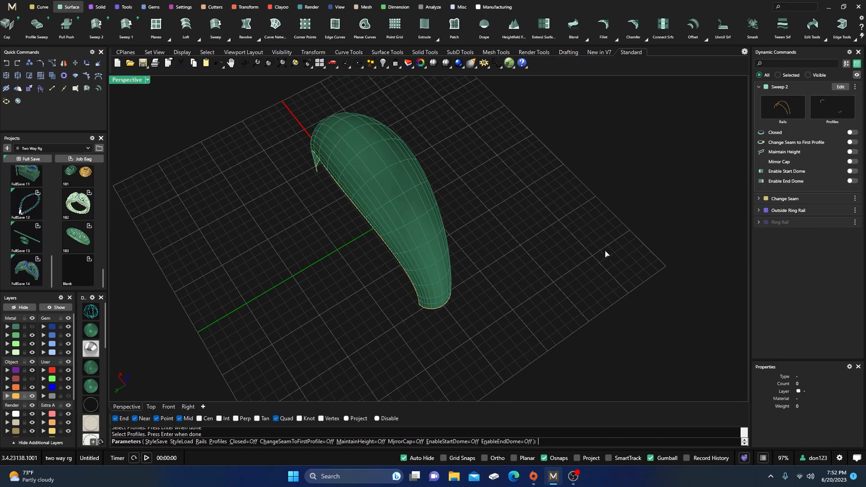
pyautogui.press('Return')
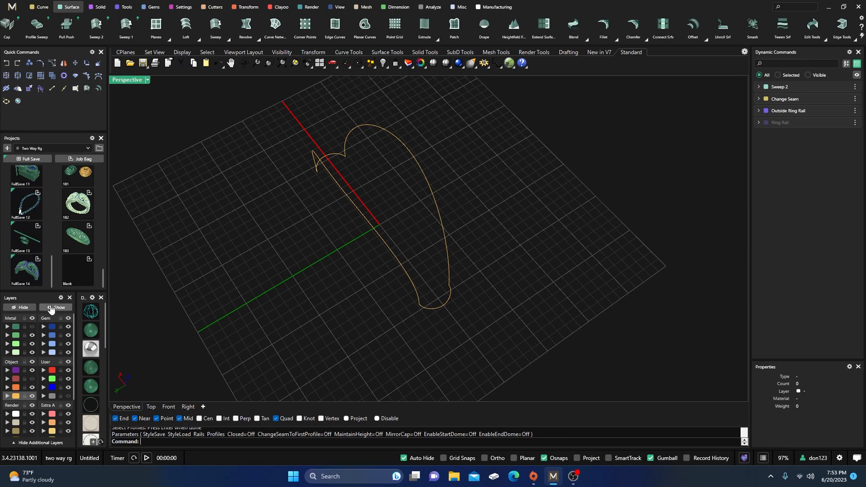
# Step: Show the hidden metal layer again and assign the new swept surface to the Metal 04 layer
pyautogui.click(356, 198)
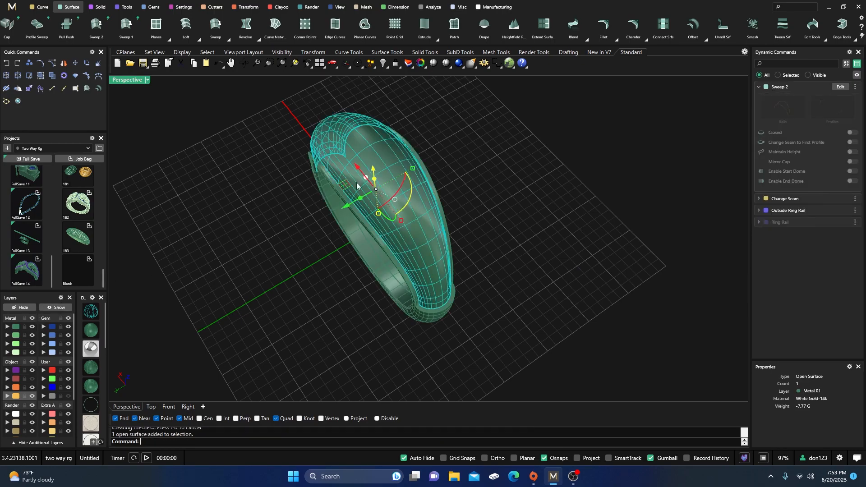
pyautogui.click(7, 353)
pyautogui.moveTo(248, 282); pyautogui.dragTo(329, 280, button='right')
# Step: Check that the swept top is one single surface by trying to explode it, and examine it from several angles
pyautogui.click(380, 208)
pyautogui.click(98, 63)
pyautogui.click(282, 343)
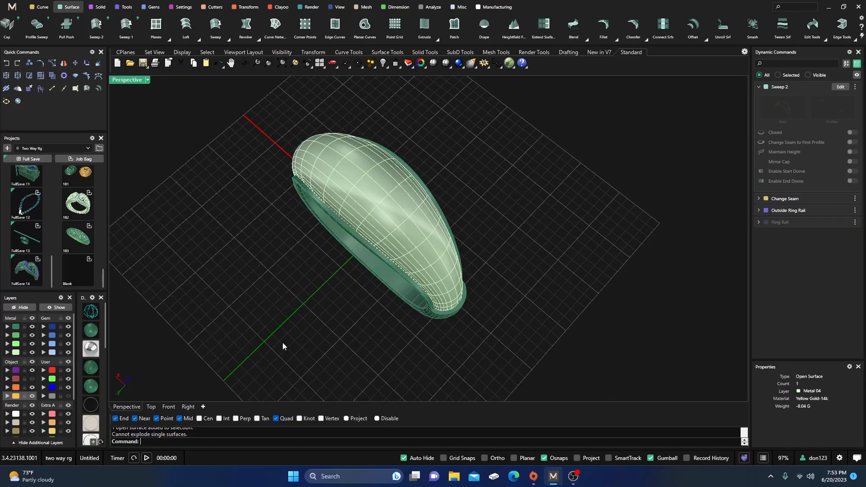
pyautogui.moveTo(342, 329); pyautogui.dragTo(374, 259, button='right')
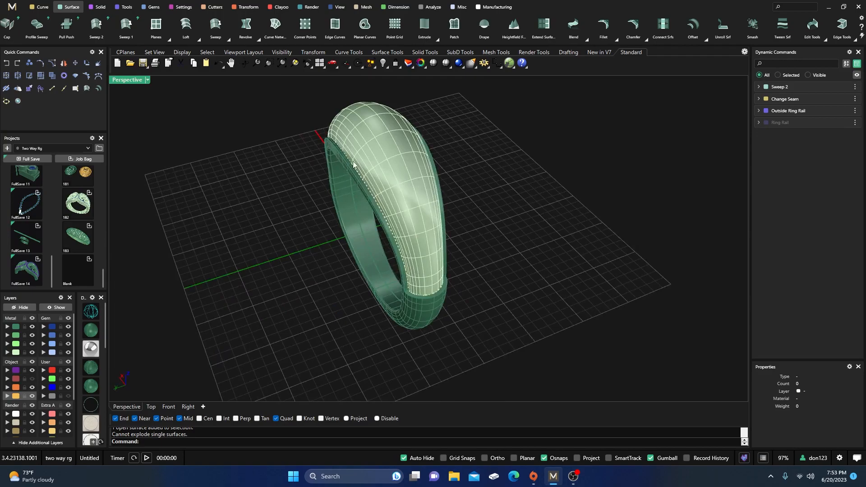
pyautogui.moveTo(356, 231); pyautogui.dragTo(391, 207, button='right')
pyautogui.scroll(4, 390, 207)
pyautogui.scroll(-5, 354, 258)
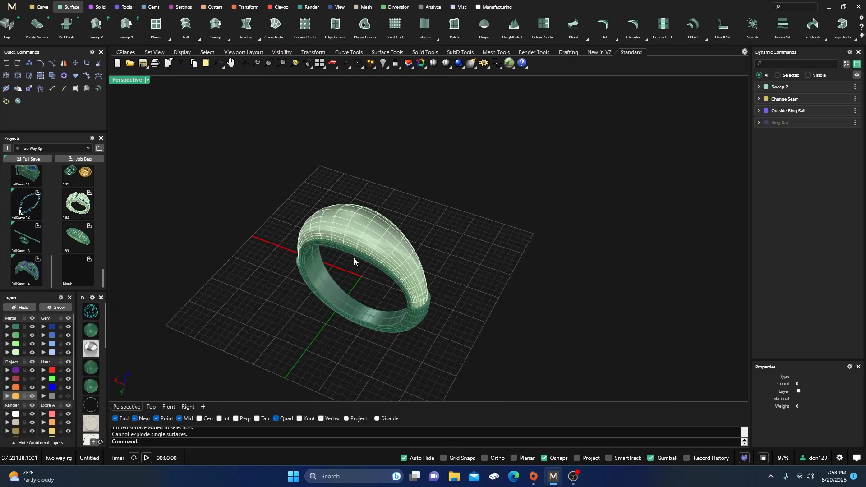
pyautogui.moveTo(353, 259); pyautogui.dragTo(360, 278, button='right')
# Step: Generate a flat Auto Base plane from the swept top surface of the ring
pyautogui.click(360, 278)
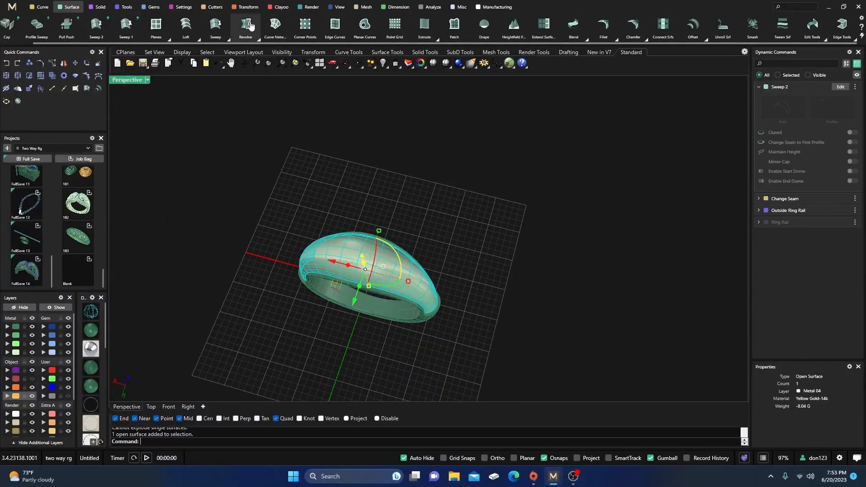
pyautogui.click(245, 7)
pyautogui.scroll(5, 75, 29)
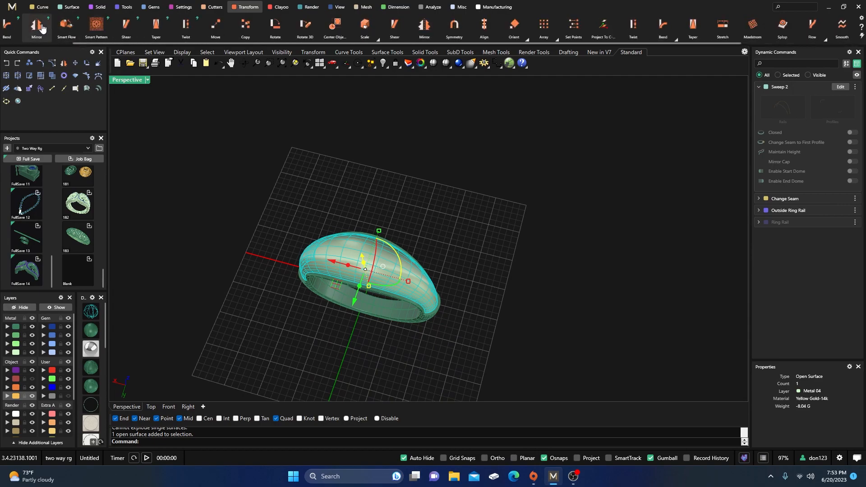
pyautogui.click(75, 40)
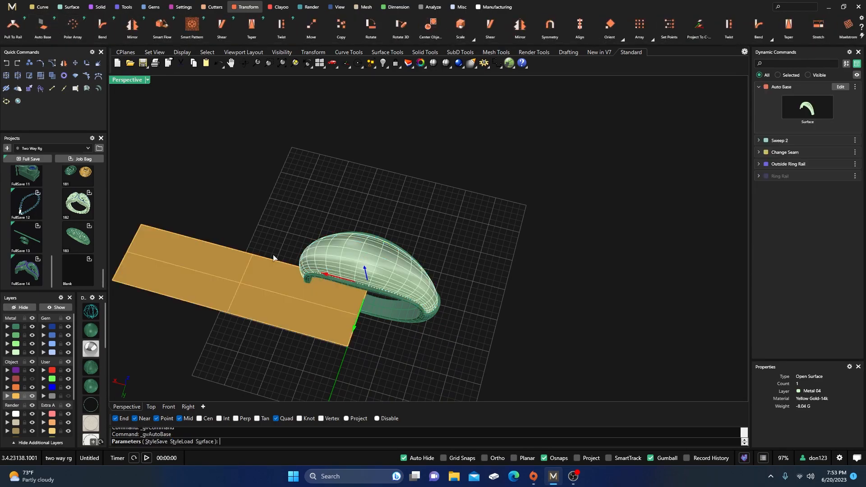
pyautogui.scroll(-3, 403, 269)
pyautogui.moveTo(461, 319); pyautogui.dragTo(327, 321, button='right')
pyautogui.scroll(3, 387, 155)
pyautogui.moveTo(387, 154); pyautogui.dragTo(365, 252, button='right')
pyautogui.scroll(3, 364, 251)
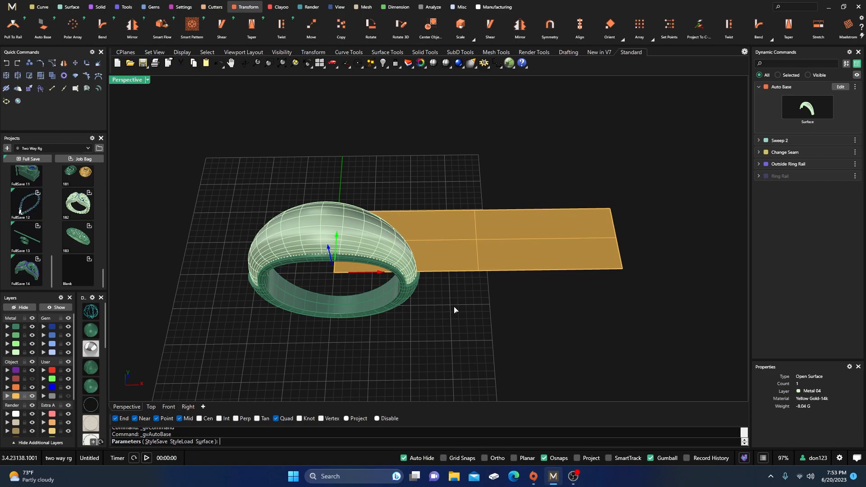
pyautogui.press('Return')
# Step: Centre the base plane on the world origin in all axes and move it along the green axis to behind the ring
pyautogui.click(464, 253)
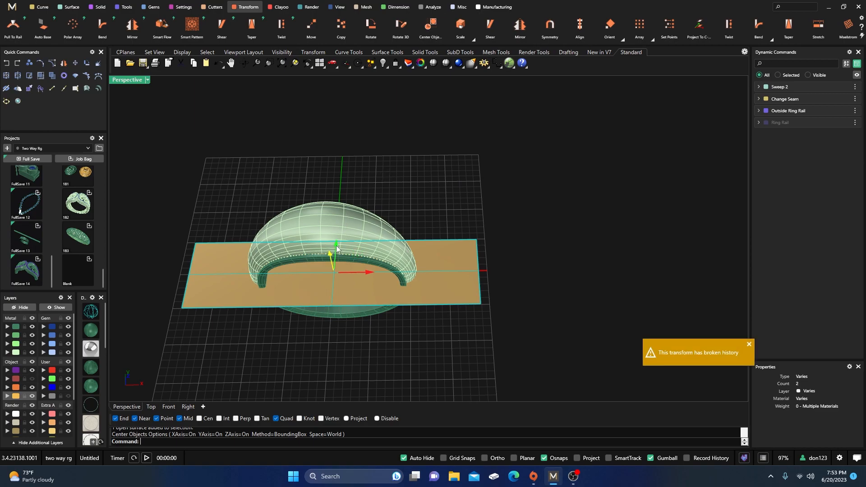
pyautogui.moveTo(337, 248); pyautogui.dragTo(356, 116)
pyautogui.click(453, 200)
# Step: Duplicate the border of the base plane as a curve on the red User layer
pyautogui.click(361, 143)
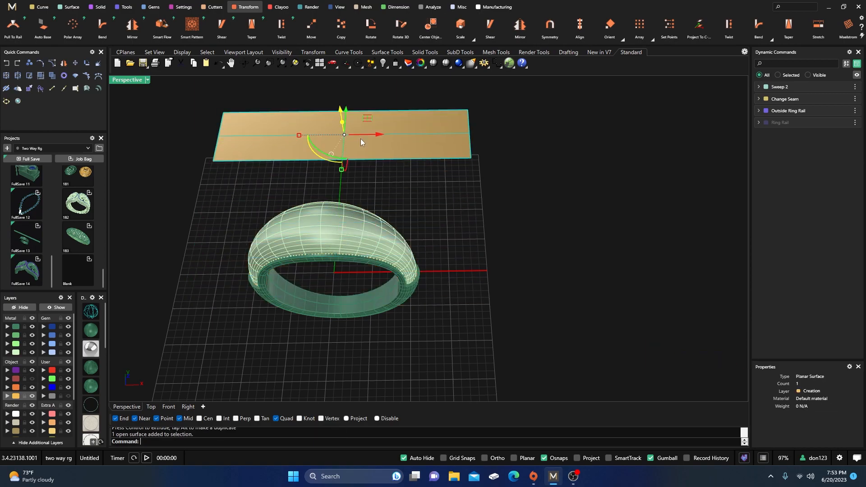
pyautogui.click(41, 7)
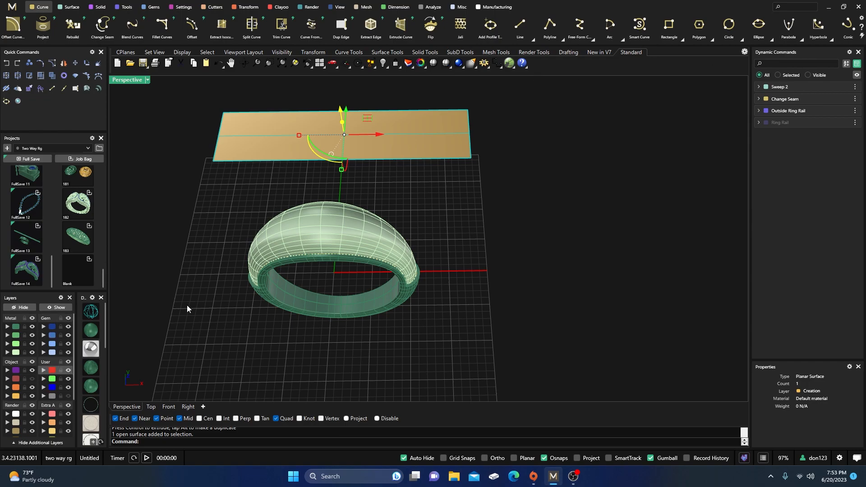
pyautogui.scroll(-5, 767, 24)
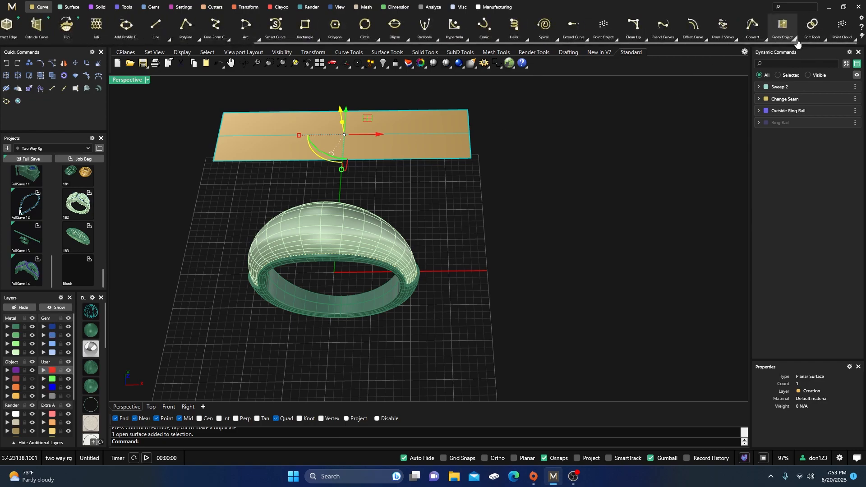
pyautogui.click(826, 40)
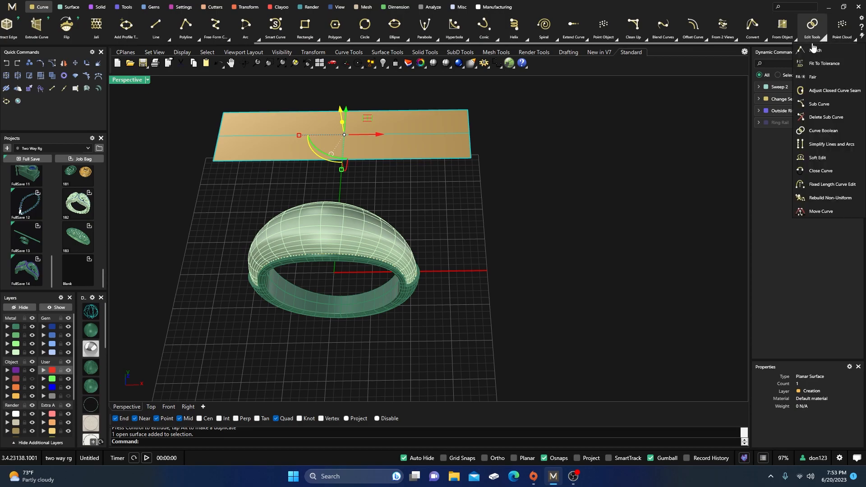
pyautogui.click(795, 43)
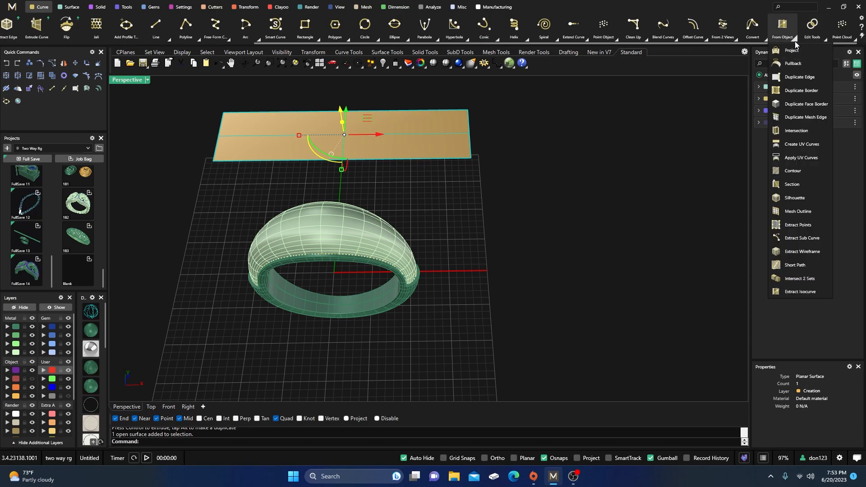
pyautogui.click(790, 91)
pyautogui.press('Escape')
# Step: Put the base plane on the Prop layer, leaving its duplicated border on the red layer
pyautogui.click(254, 153)
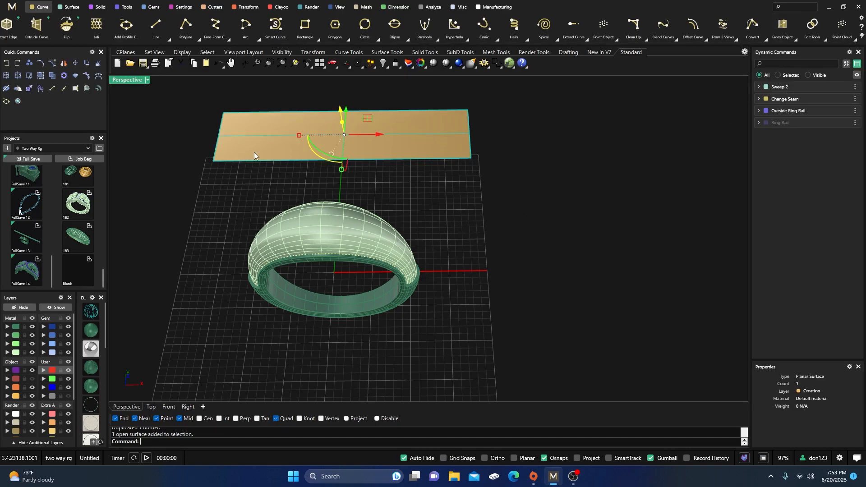
pyautogui.click(8, 430)
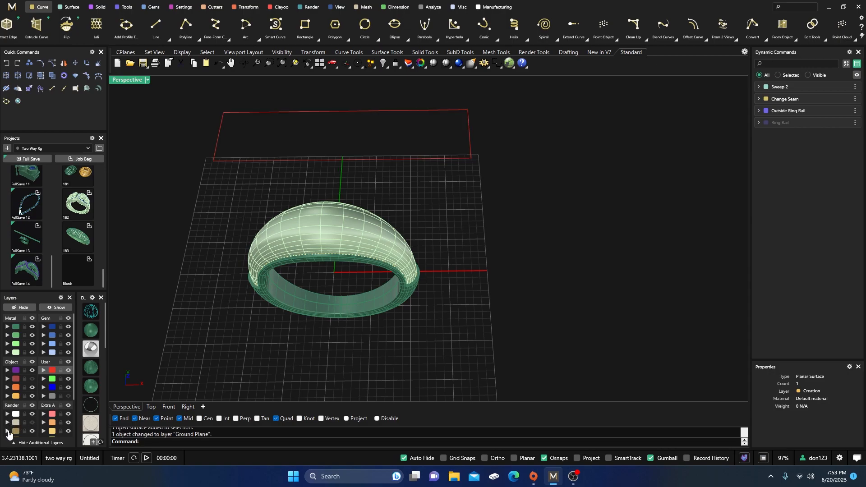
pyautogui.click(25, 431)
pyautogui.click(12, 432)
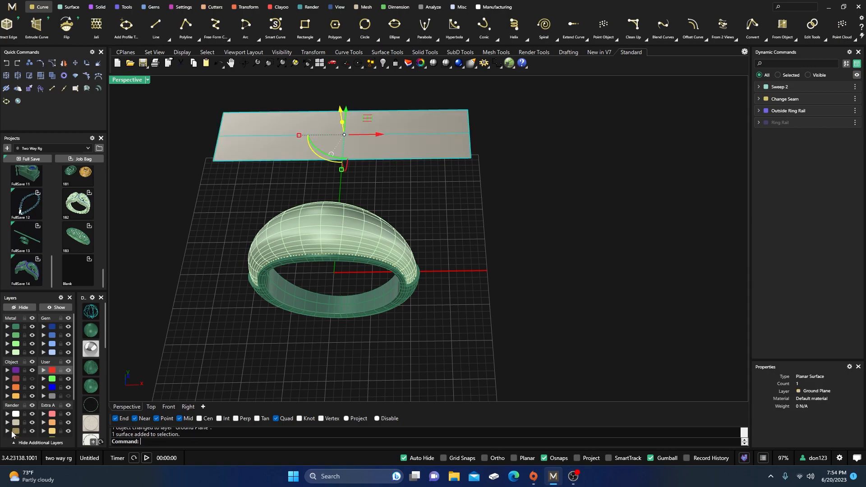
pyautogui.click(8, 432)
pyautogui.click(215, 237)
# Step: Apply the Jali tool to the base plane with the SCRNBLOC pattern from the pattern library
pyautogui.scroll(-4, 424, 284)
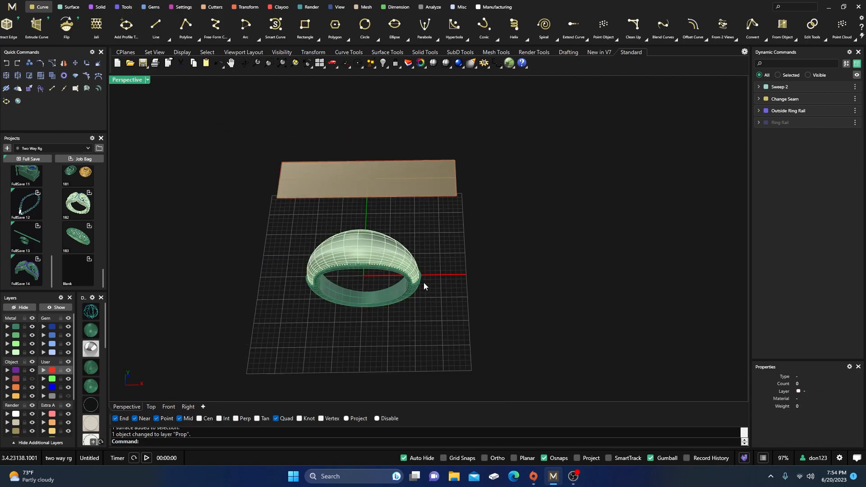
pyautogui.moveTo(423, 283); pyautogui.dragTo(428, 304, button='right')
pyautogui.scroll(3, 377, 143)
pyautogui.moveTo(415, 246); pyautogui.dragTo(408, 240, button='right')
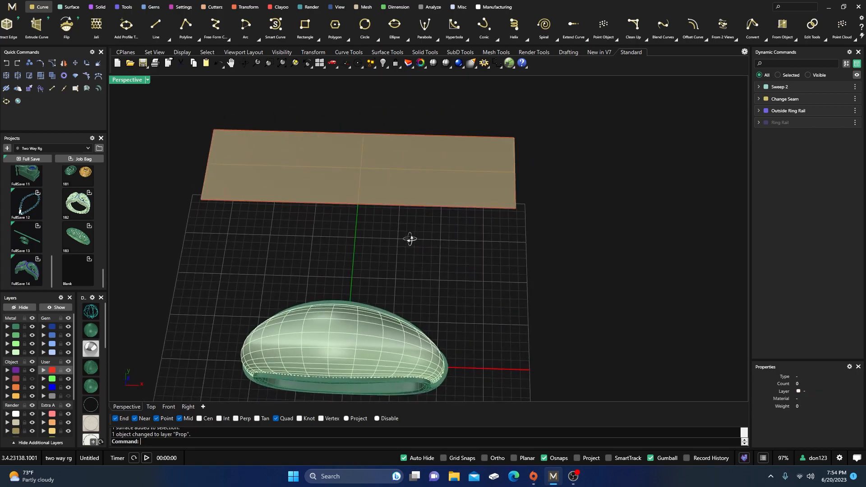
pyautogui.scroll(-3, 336, 237)
pyautogui.moveTo(336, 237); pyautogui.dragTo(334, 217, button='right')
pyautogui.click(333, 201)
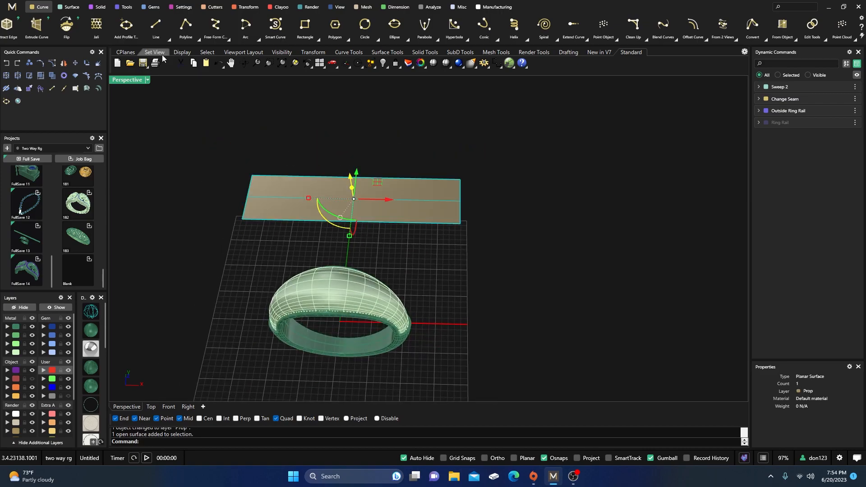
pyautogui.click(96, 29)
pyautogui.click(732, 174)
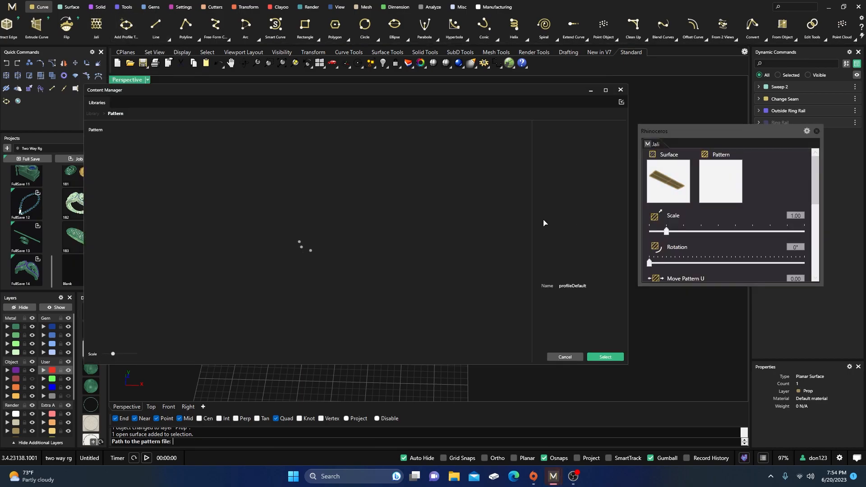
pyautogui.scroll(-3, 348, 234)
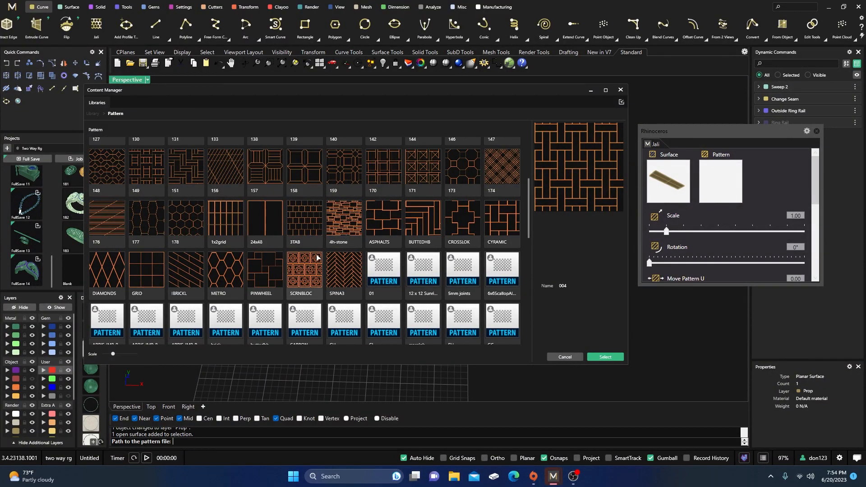
pyautogui.click(306, 270)
pyautogui.click(606, 357)
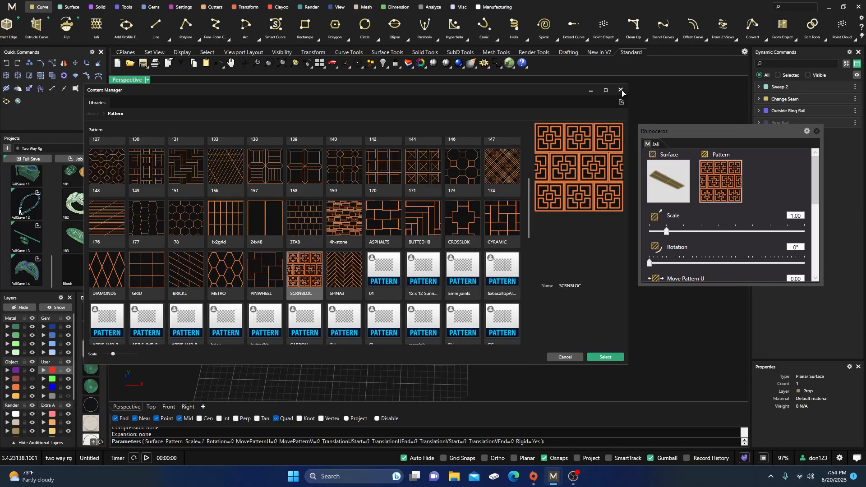
pyautogui.click(621, 91)
# Step: Set the Jali pattern's scale to 2.50 and its Move Pattern V value to 0.10
pyautogui.scroll(4, 419, 154)
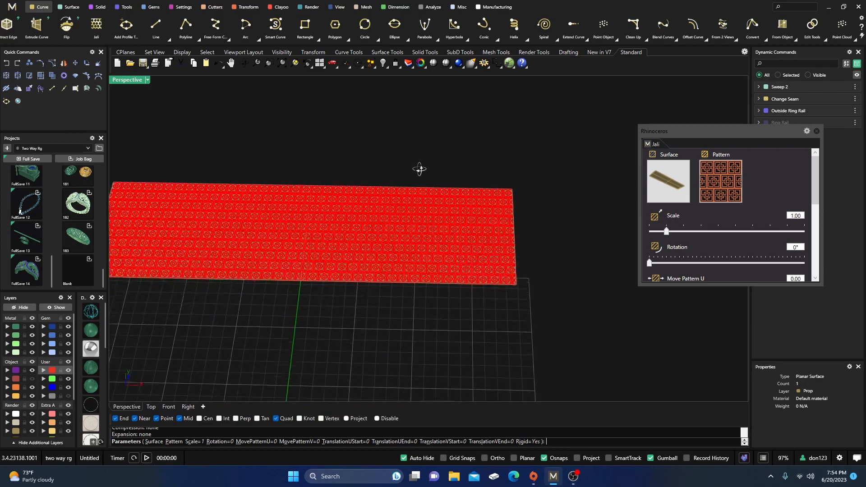
pyautogui.click(718, 231)
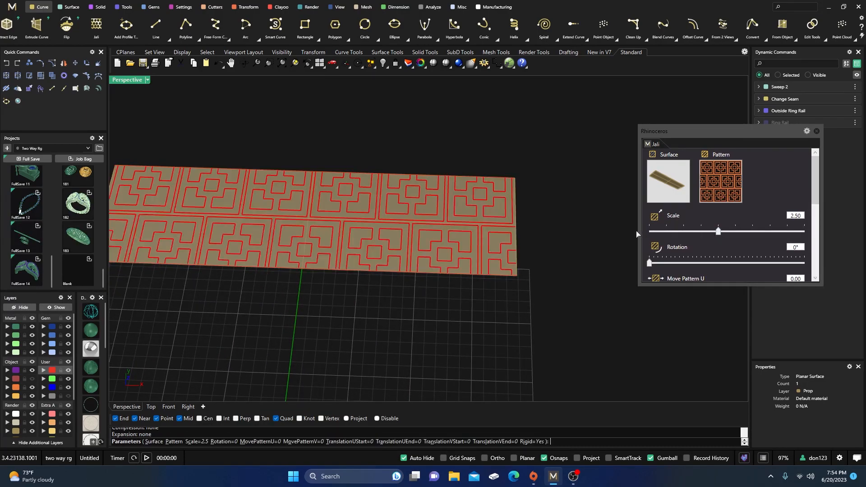
pyautogui.scroll(-2, 591, 236)
pyautogui.scroll(-3, 675, 267)
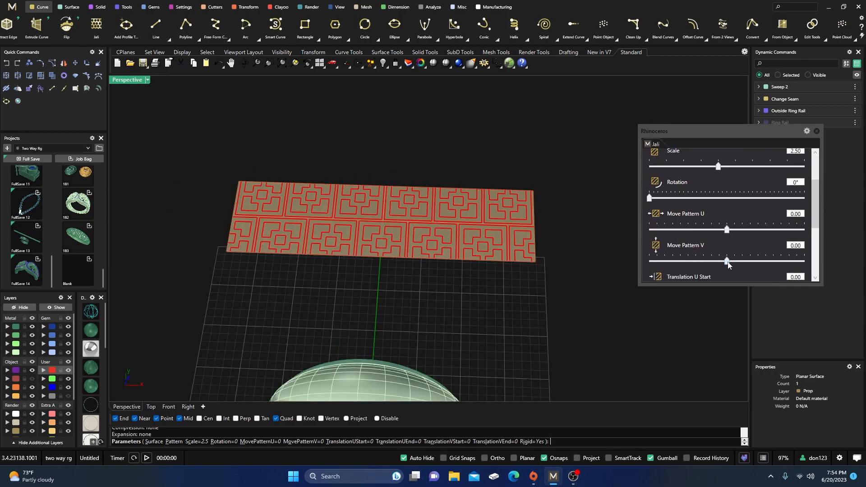
pyautogui.click(745, 261)
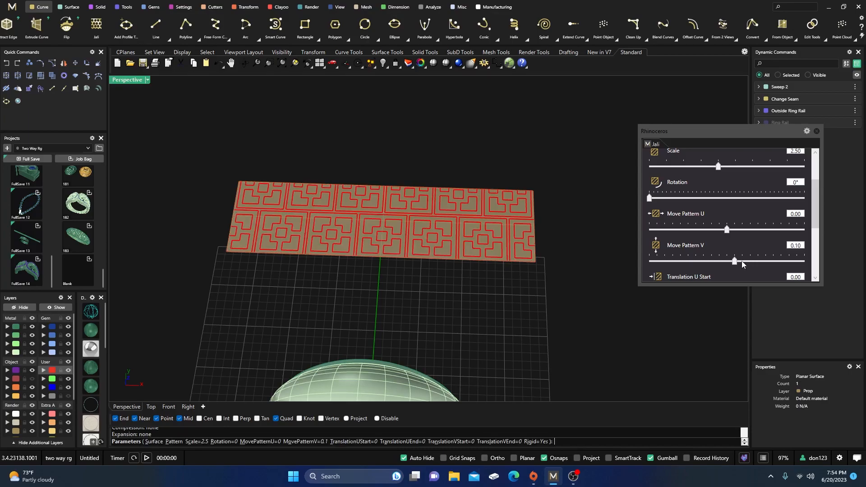
# Step: Set the Jali pattern's Move Pattern V value to 0.30 and accept the pattern on the base plane
pyautogui.click(739, 261)
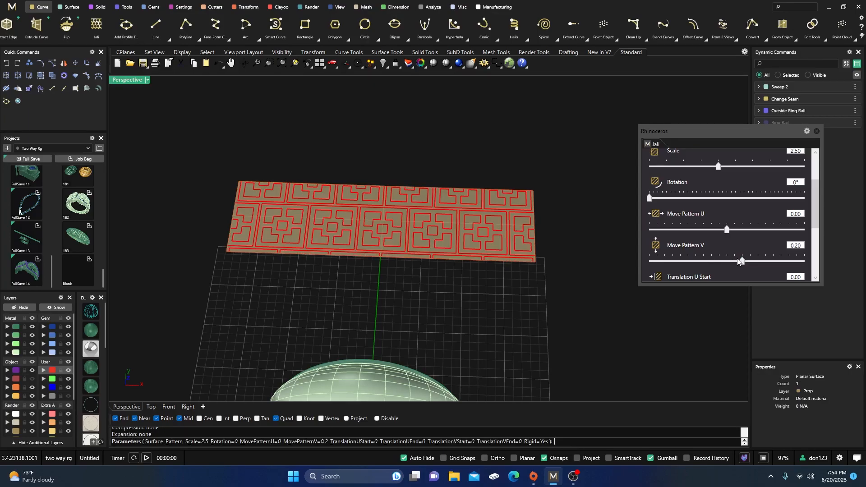
pyautogui.click(749, 263)
pyautogui.moveTo(433, 288); pyautogui.dragTo(440, 304, button='right')
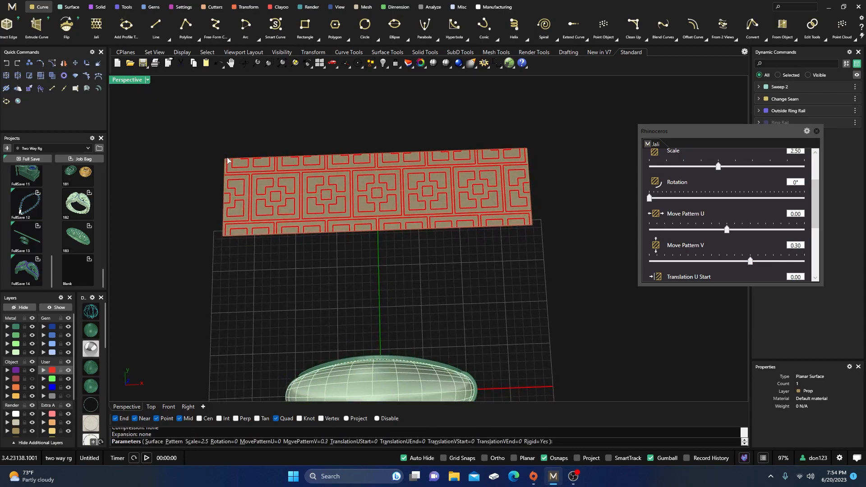
pyautogui.rightClick(265, 286)
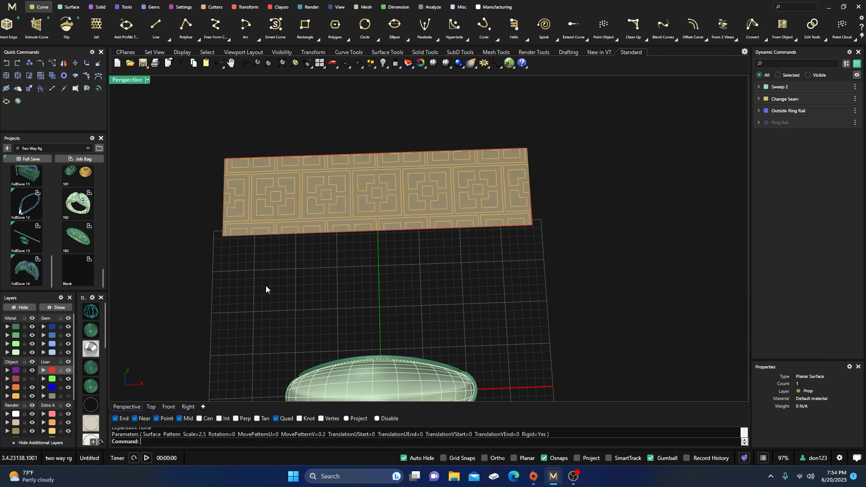
# Step: Hide all the ring objects so only the base plane and its pattern remain, and fill the workspace with the Top view
pyautogui.doubleClick(131, 81)
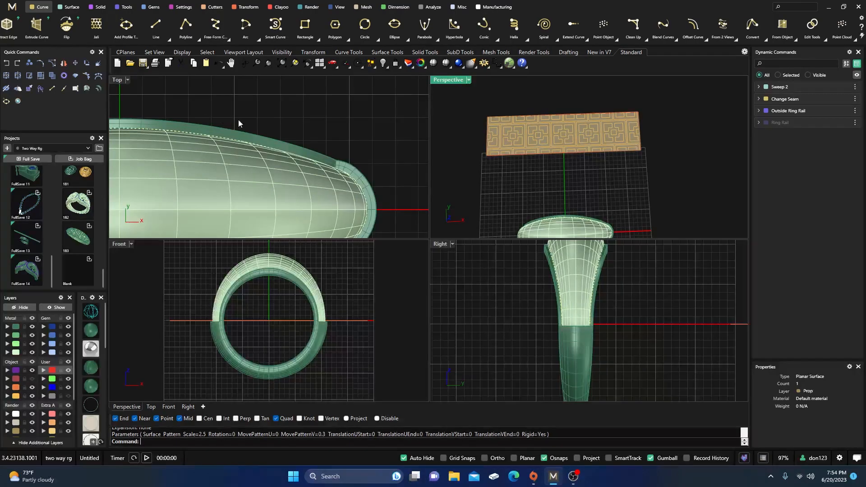
pyautogui.scroll(-14, 267, 157)
pyautogui.moveTo(267, 118); pyautogui.dragTo(294, 168, button='right')
pyautogui.scroll(-4, 273, 156)
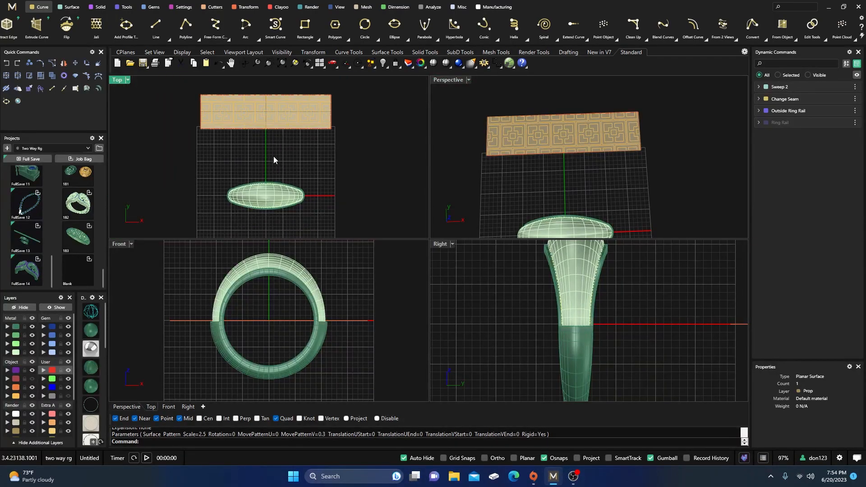
pyautogui.moveTo(207, 167); pyautogui.dragTo(331, 233)
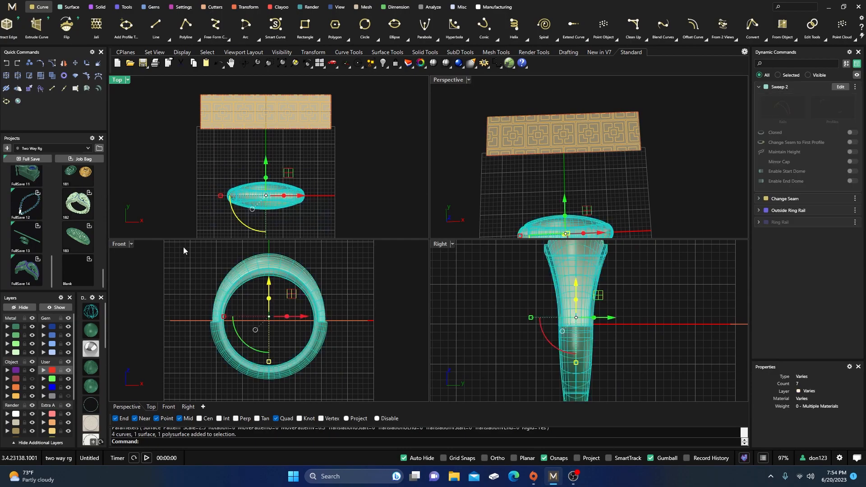
pyautogui.click(23, 308)
pyautogui.doubleClick(117, 80)
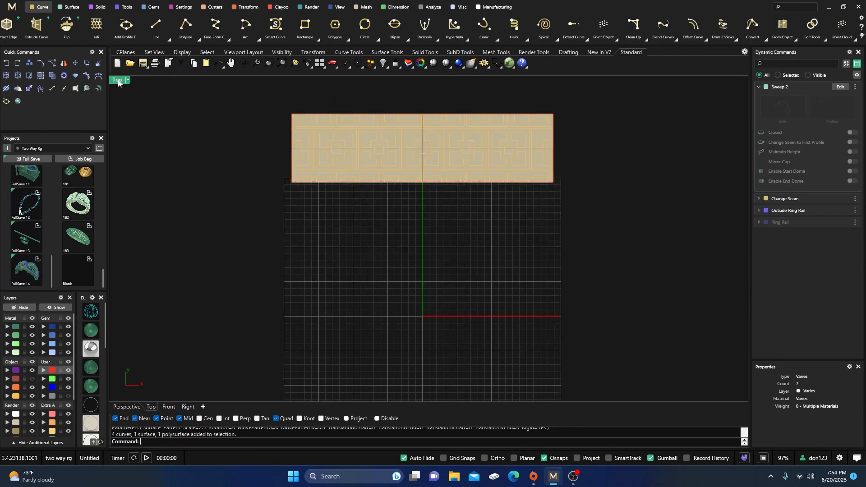
pyautogui.moveTo(351, 237); pyautogui.dragTo(315, 266, button='right')
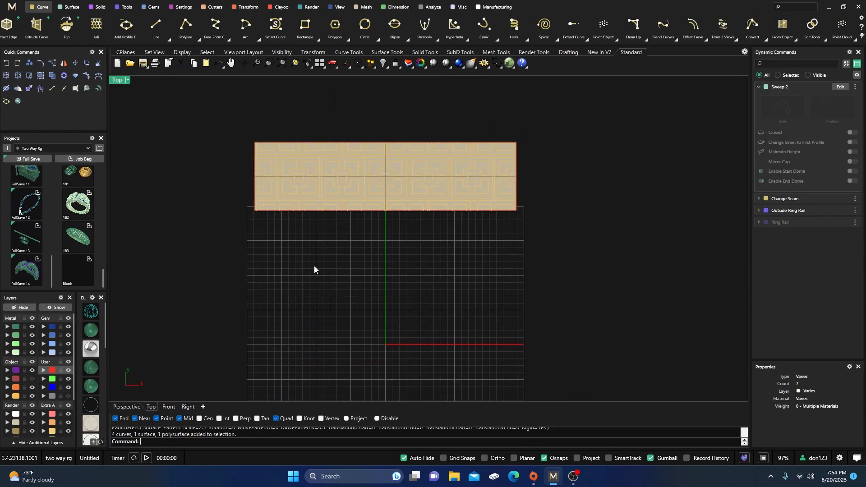
# Step: Hide the Prop layer with the base plane and the red User layer with its border curve
pyautogui.click(33, 431)
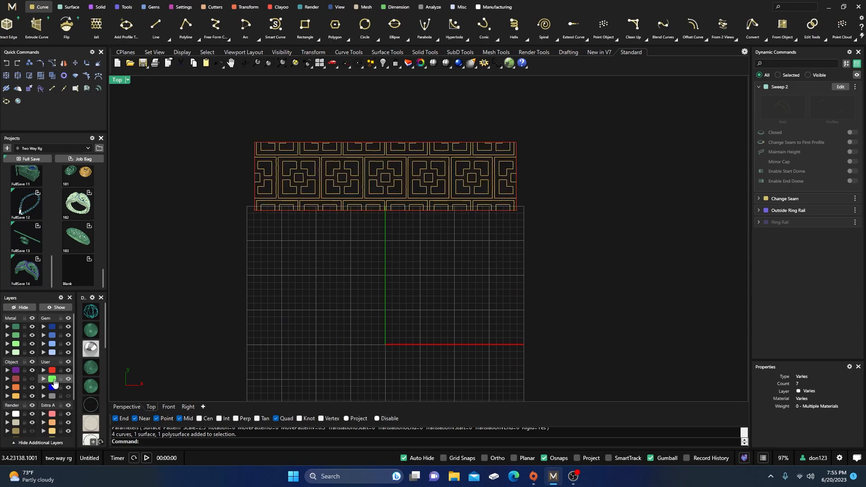
pyautogui.click(68, 371)
pyautogui.scroll(3, 297, 163)
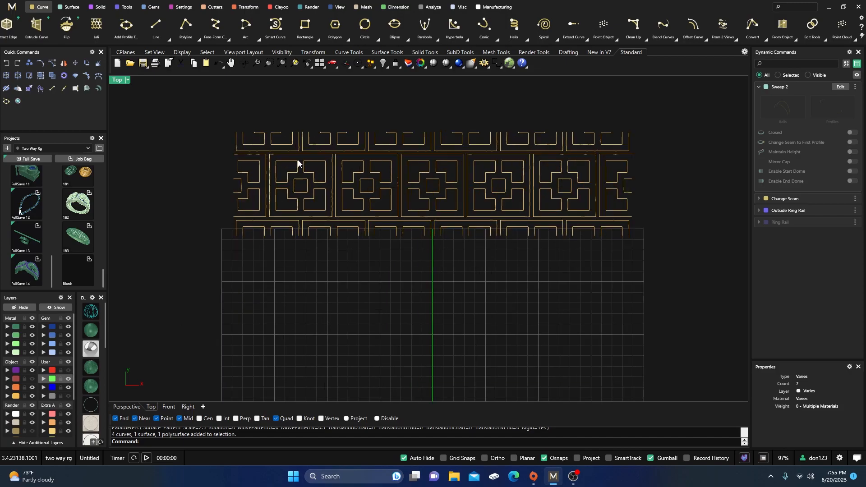
pyautogui.moveTo(413, 283); pyautogui.dragTo(397, 277, button='right')
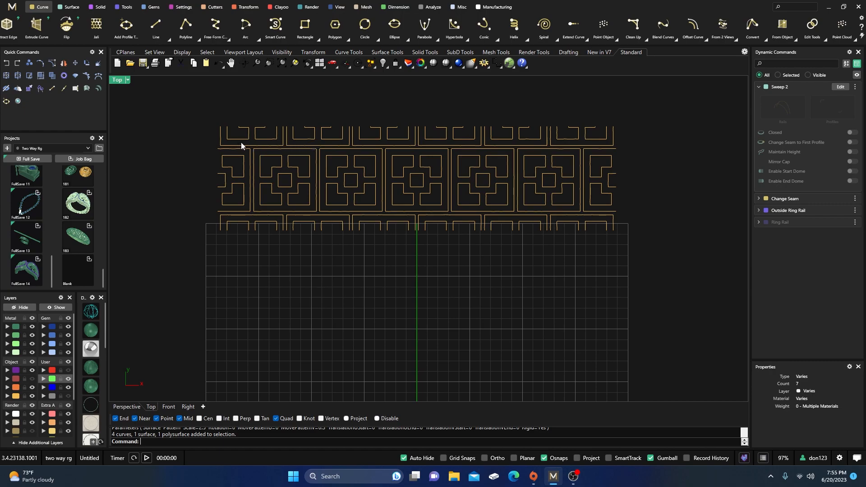
# Step: Ungroup the Jali pattern curves and delete the incomplete rows along the pattern's upper and lower edges
pyautogui.hotkey('ctrl', 'a')
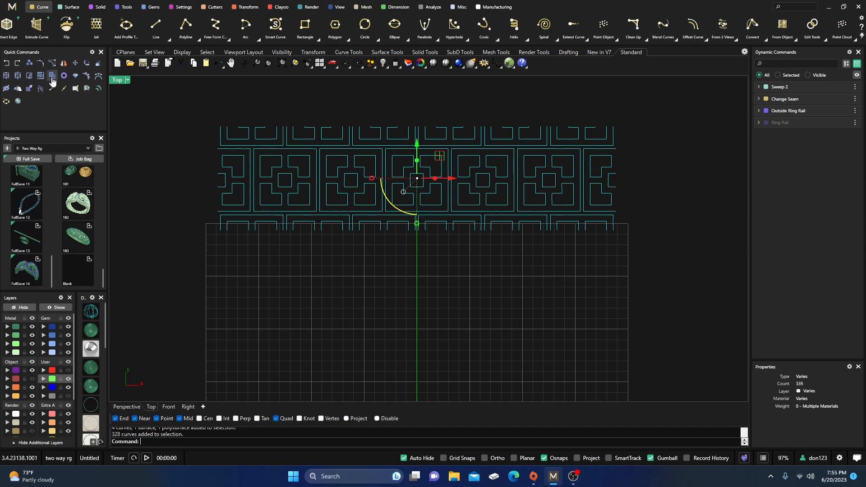
pyautogui.click(185, 114)
pyautogui.moveTo(204, 110); pyautogui.dragTo(645, 147)
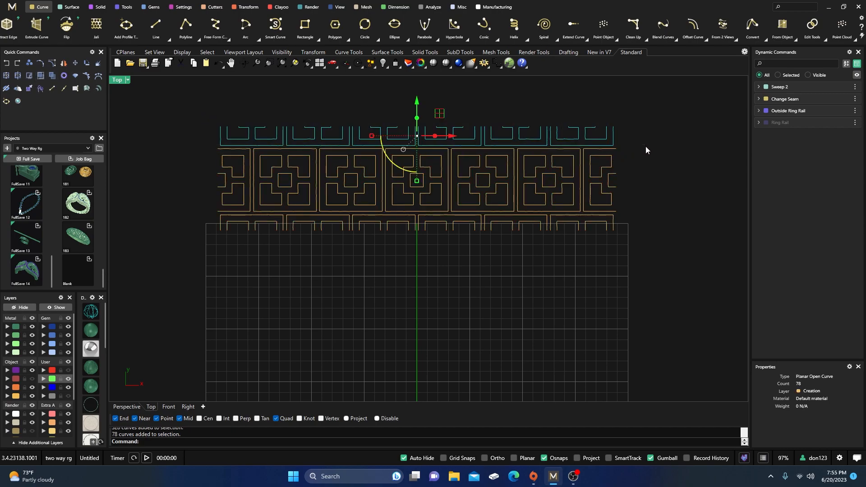
pyautogui.press('Delete')
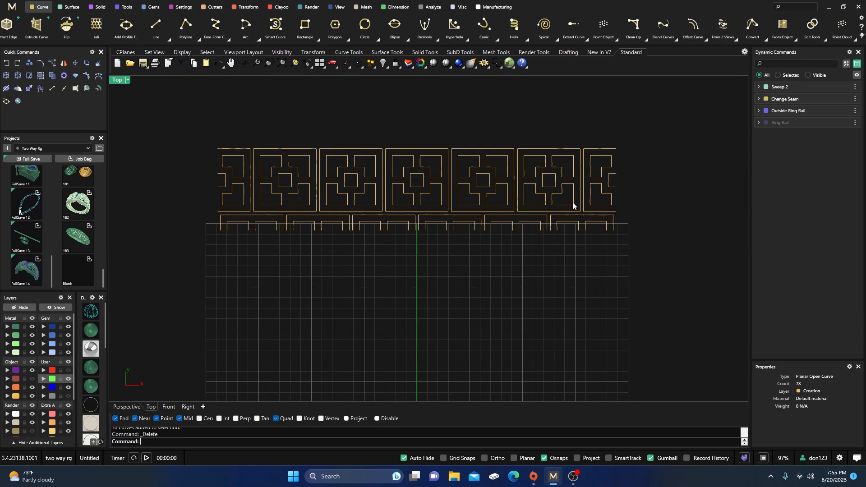
pyautogui.moveTo(199, 266); pyautogui.dragTo(656, 213)
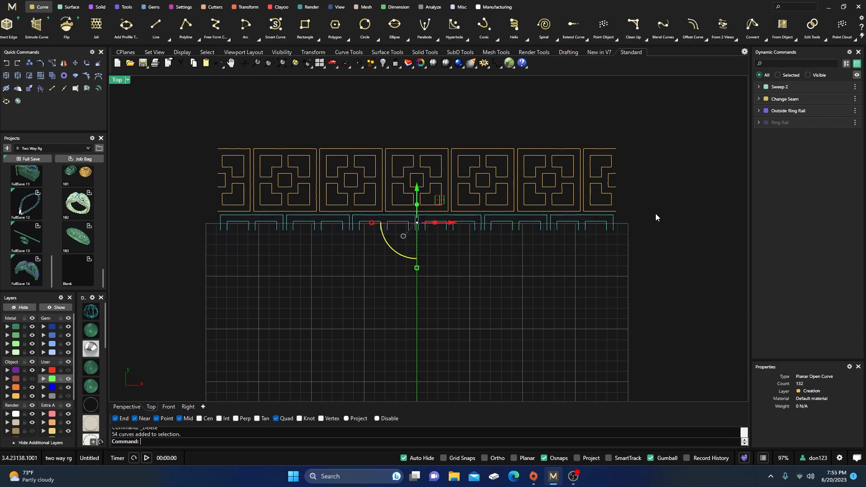
pyautogui.press('Delete')
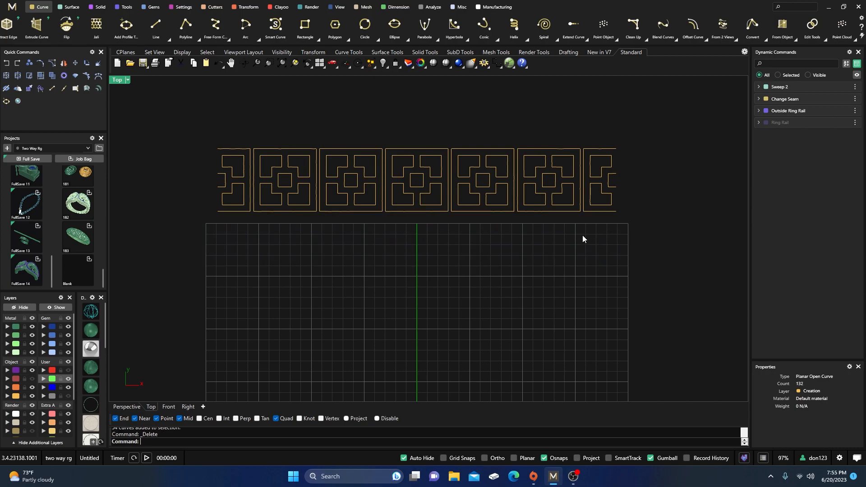
# Step: Delete the cut-off blocks at both ends of the pattern row, keeping the five complete square blocks intact
pyautogui.moveTo(581, 130); pyautogui.dragTo(642, 236)
pyautogui.scroll(5, 600, 180)
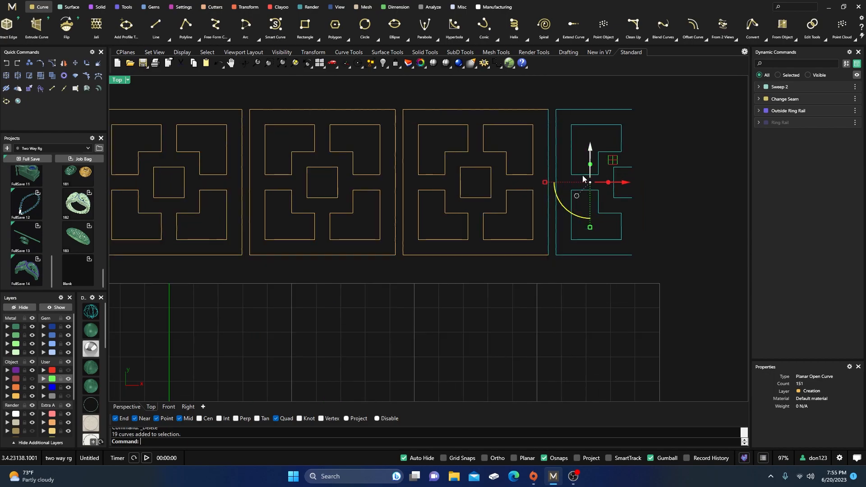
pyautogui.keyDown('ctrl'); pyautogui.click(549, 164); pyautogui.keyUp('ctrl')
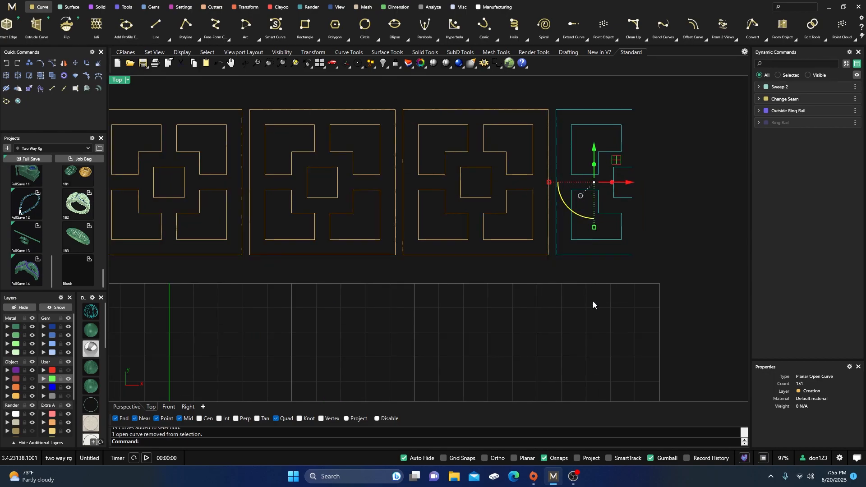
pyautogui.press('Delete')
pyautogui.scroll(-4, 595, 301)
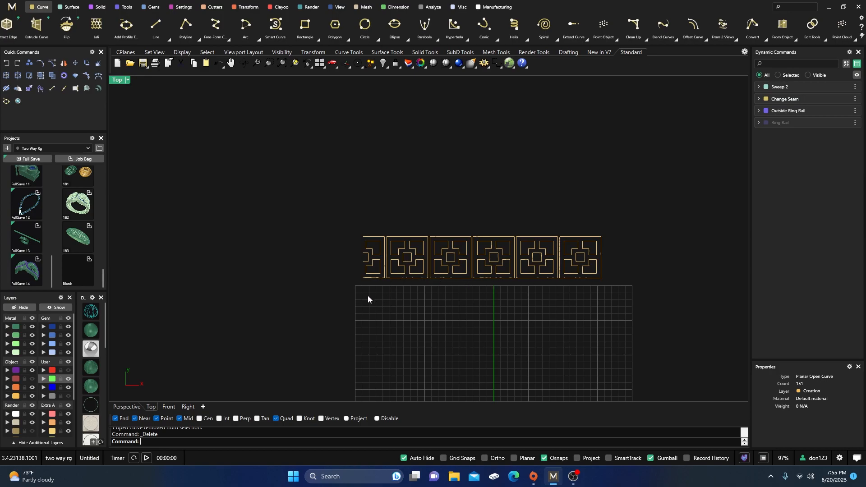
pyautogui.scroll(3, 368, 299)
pyautogui.moveTo(345, 200); pyautogui.dragTo(391, 286)
pyautogui.press('Delete')
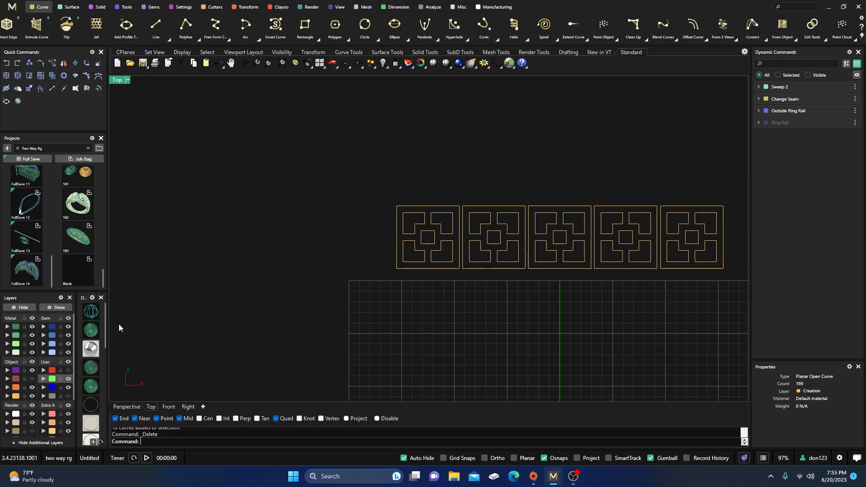
# Step: Briefly show the Prop layer to check the pattern against the base plane, and turn the red border layer back on
pyautogui.click(32, 431)
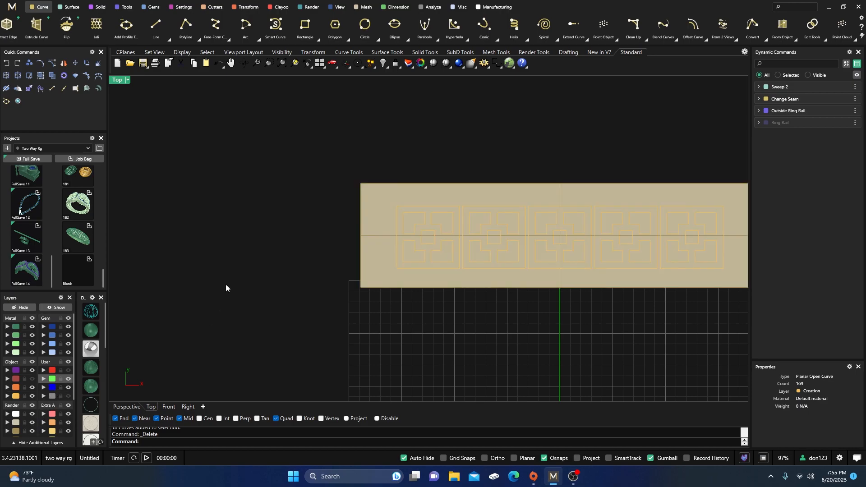
pyautogui.scroll(-3, 221, 289)
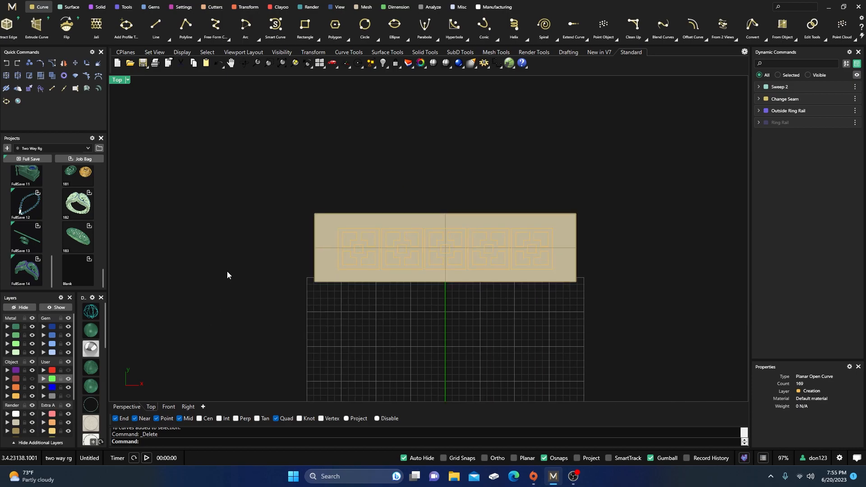
pyautogui.click(32, 432)
pyautogui.click(68, 371)
pyautogui.scroll(2, 394, 286)
pyautogui.moveTo(417, 269); pyautogui.dragTo(411, 250, button='right')
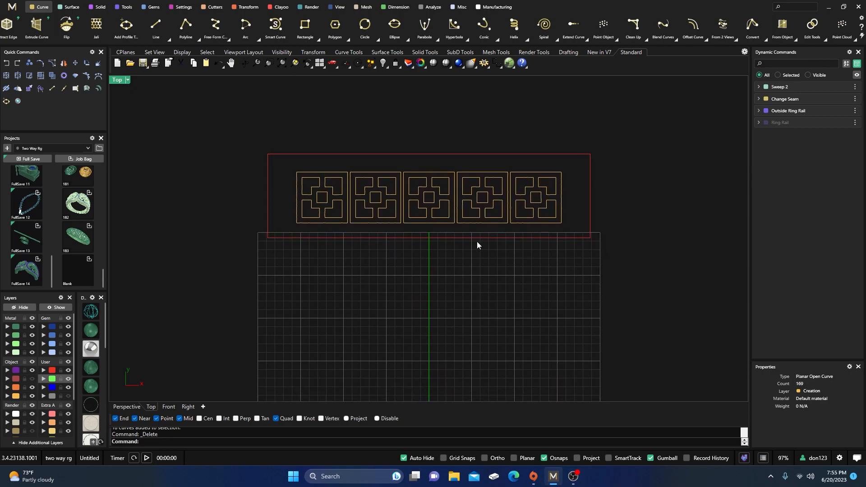
# Step: Group all curves of the first square block at the left end of the pattern
pyautogui.scroll(3, 418, 202)
pyautogui.scroll(-2, 418, 199)
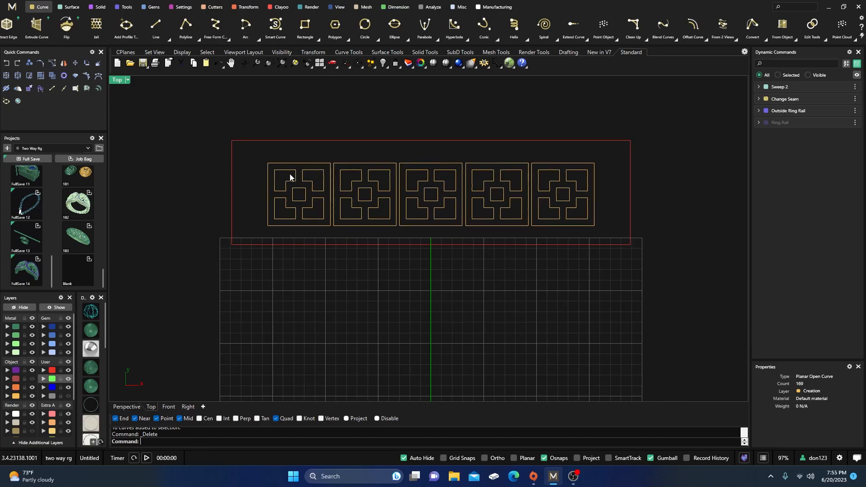
pyautogui.scroll(1, 317, 185)
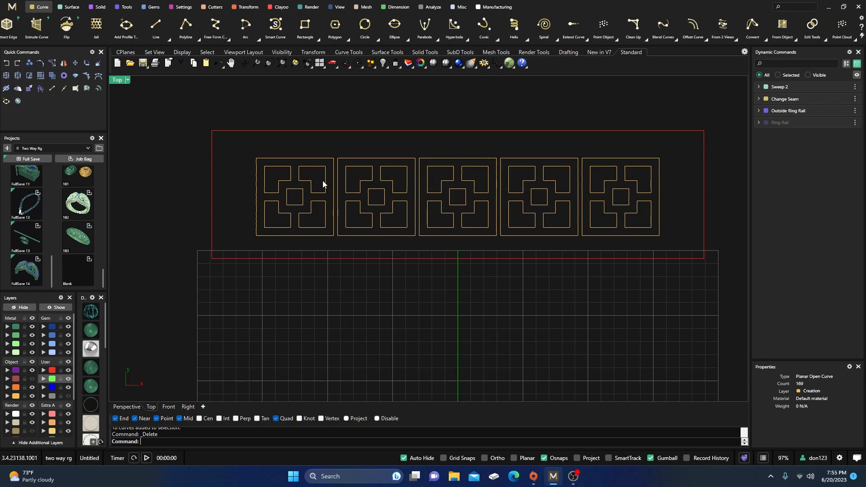
pyautogui.scroll(1, 331, 179)
pyautogui.scroll(-1, 331, 179)
pyautogui.moveTo(237, 107); pyautogui.dragTo(337, 302)
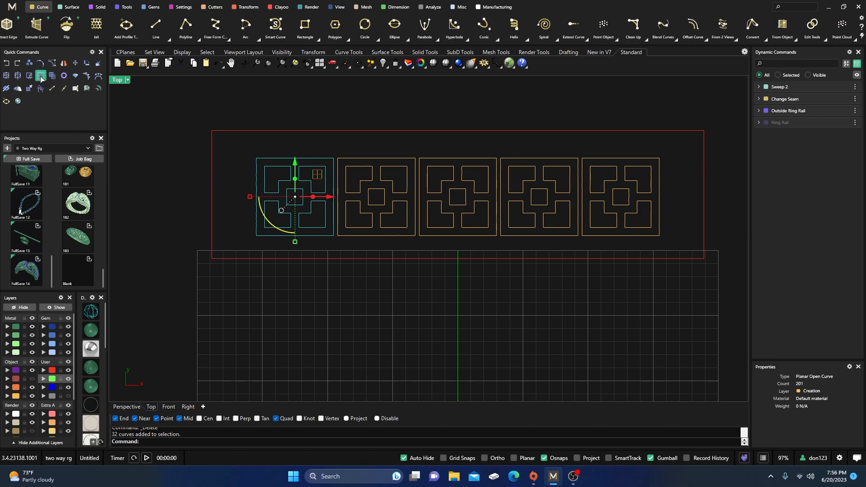
pyautogui.click(331, 107)
# Step: Group the curves of the second square block from the left
pyautogui.moveTo(331, 107); pyautogui.dragTo(419, 280)
pyautogui.scroll(3, 366, 230)
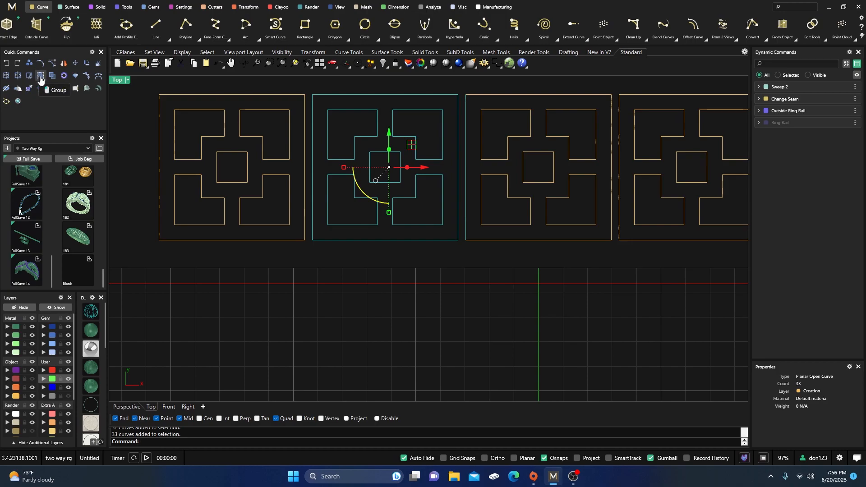
pyautogui.click(329, 319)
pyautogui.scroll(-4, 327, 318)
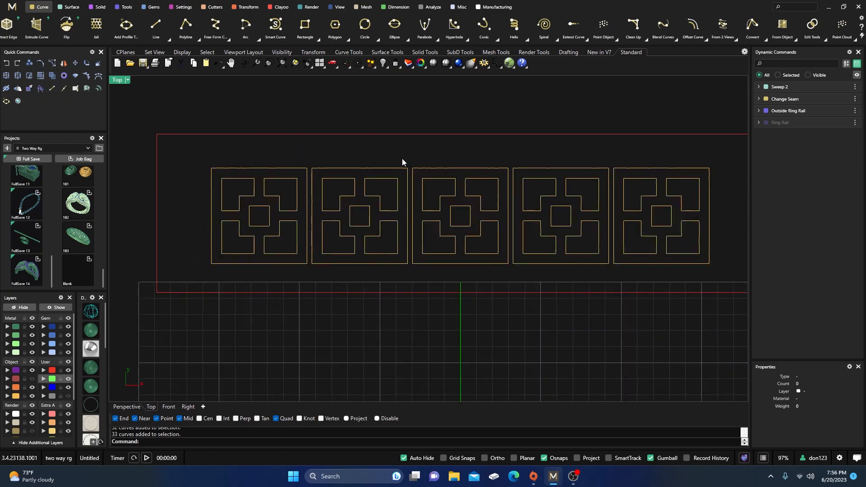
# Step: Ungroup the second block from the left and regroup only its own curves, excluding the left edge of the third block
pyautogui.moveTo(407, 118); pyautogui.dragTo(513, 321)
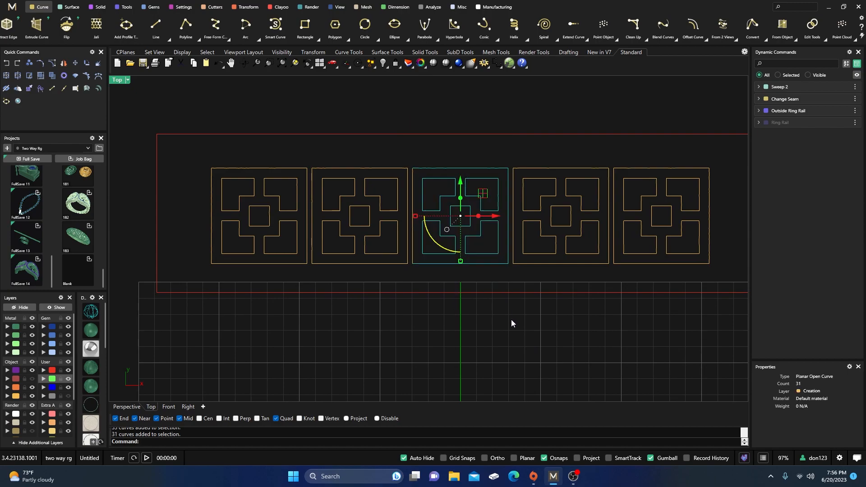
pyautogui.keyDown('shift'); pyautogui.click(409, 216); pyautogui.keyUp('shift')
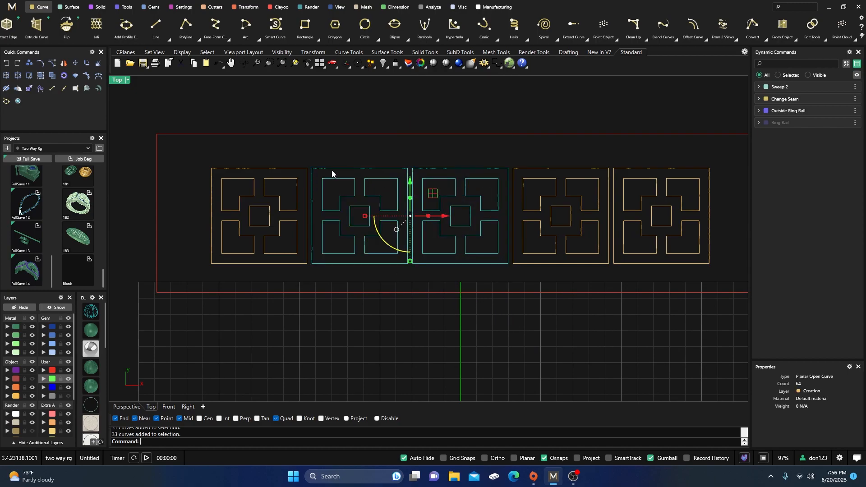
pyautogui.keyDown('ctrl'); pyautogui.click(408, 176); pyautogui.keyUp('ctrl')
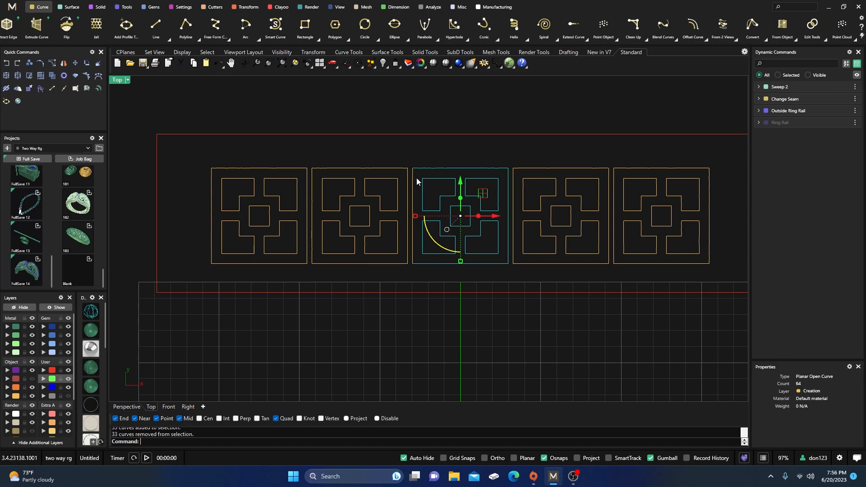
pyautogui.keyDown('shift'); pyautogui.click(413, 186); pyautogui.keyUp('shift')
pyautogui.click(408, 149)
pyautogui.keyDown('shift'); pyautogui.click(387, 181); pyautogui.keyUp('shift')
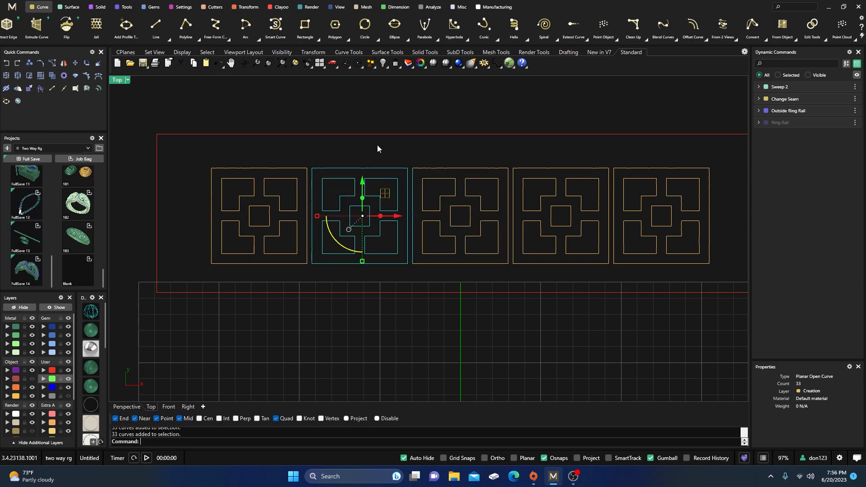
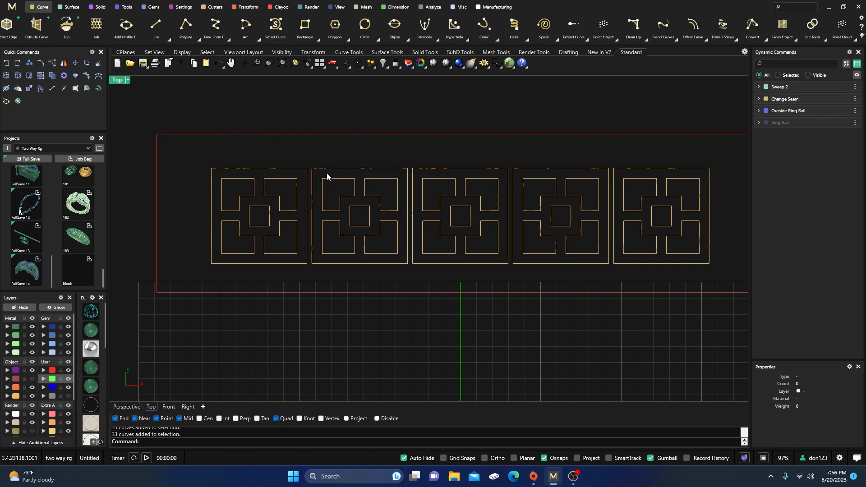
pyautogui.moveTo(311, 120); pyautogui.dragTo(408, 331)
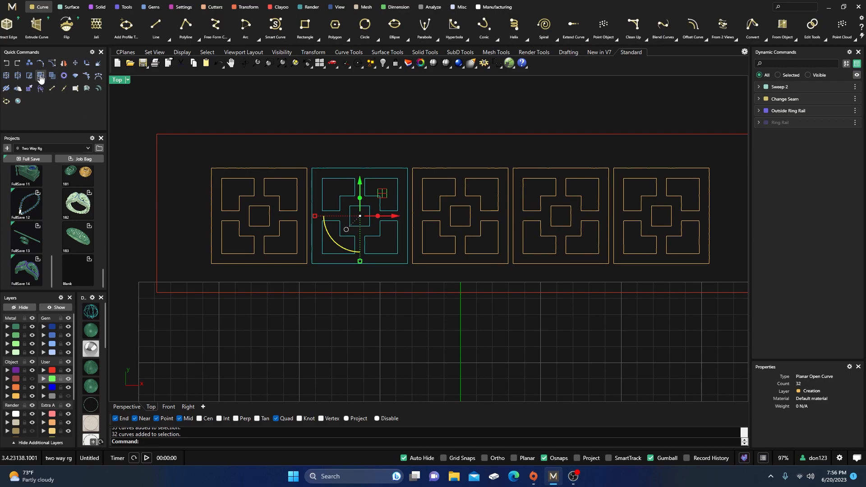
pyautogui.click(411, 130)
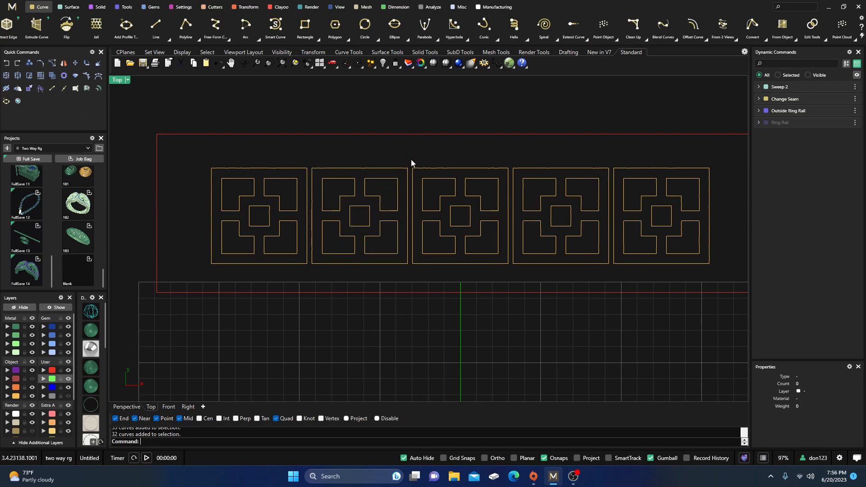
# Step: Group the curves of the third and fourth square blocks from the left, each block as its own group
pyautogui.moveTo(411, 159); pyautogui.dragTo(511, 281)
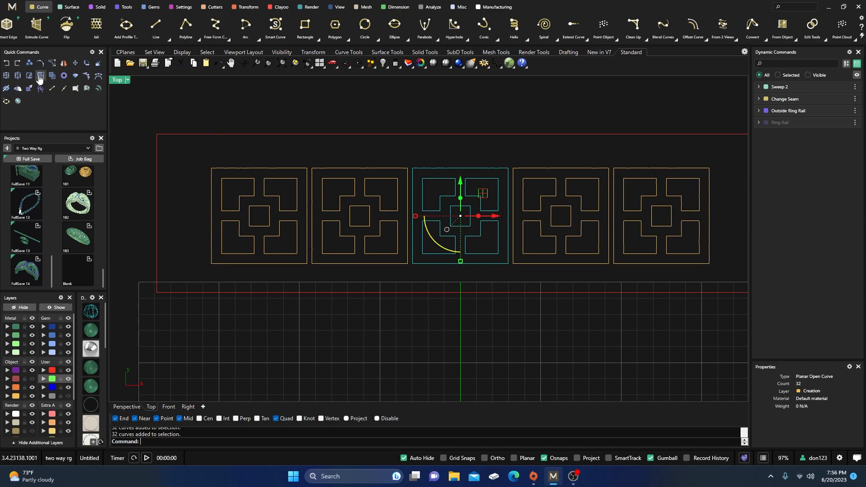
pyautogui.moveTo(511, 156); pyautogui.dragTo(610, 278)
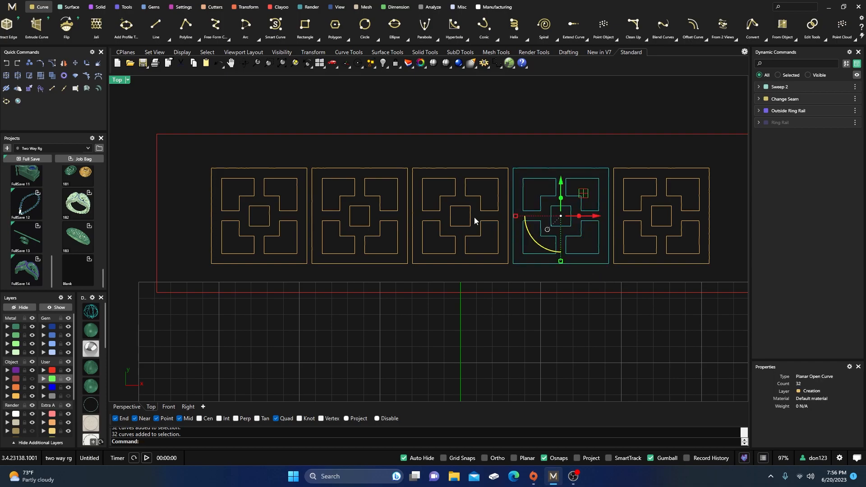
# Step: Group all curves of the fifth square block at the right end of the pattern, including its left edge
pyautogui.click(619, 157)
pyautogui.moveTo(610, 156); pyautogui.dragTo(720, 275)
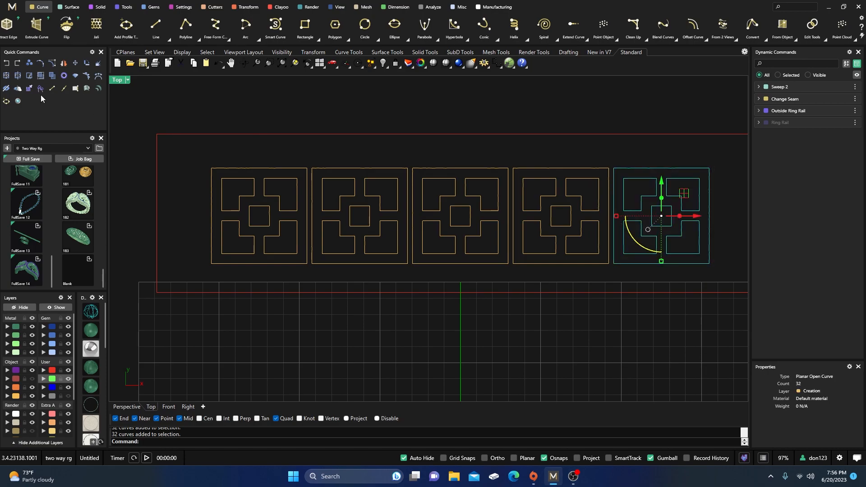
pyautogui.click(41, 77)
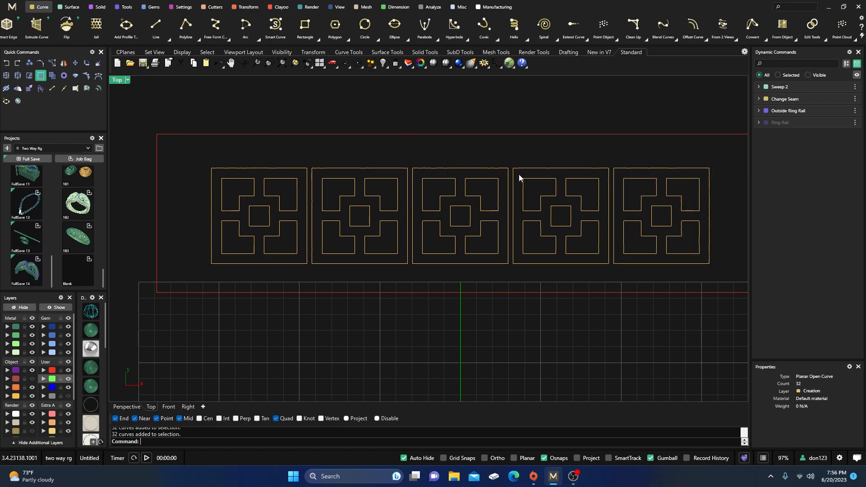
pyautogui.click(615, 189)
pyautogui.press('Return')
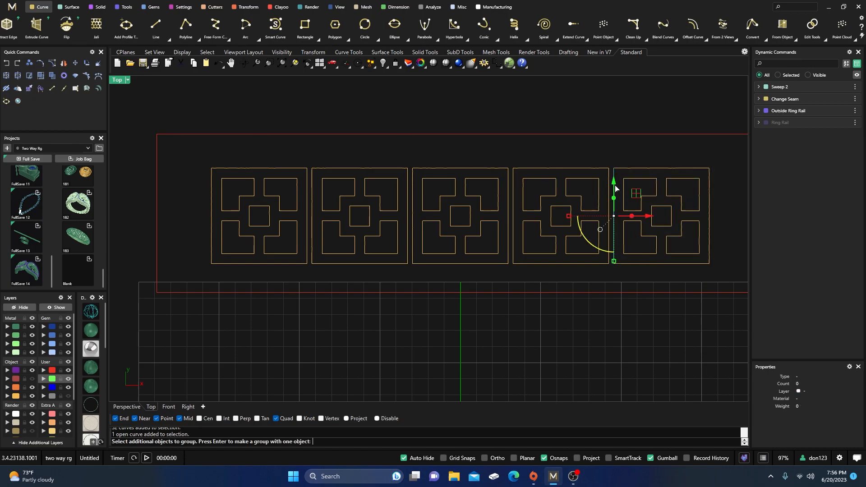
pyautogui.click(632, 169)
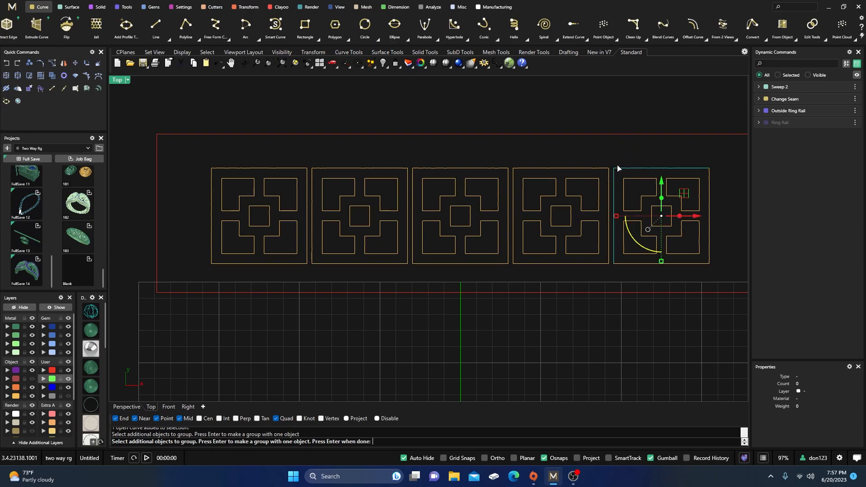
pyautogui.moveTo(610, 160); pyautogui.dragTo(726, 291)
pyautogui.click(40, 76)
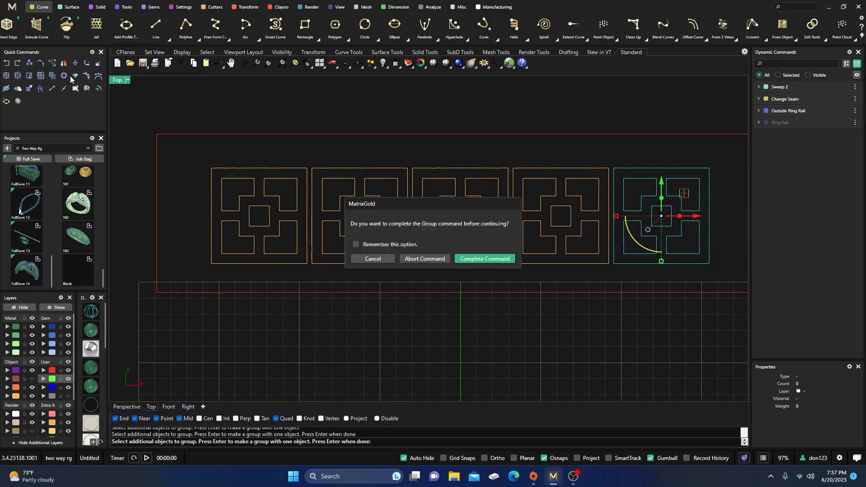
pyautogui.click(428, 259)
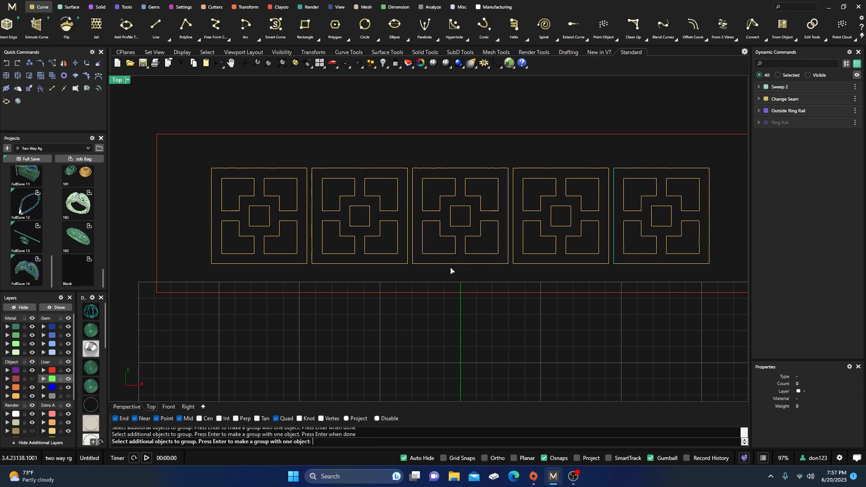
pyautogui.moveTo(610, 159); pyautogui.dragTo(725, 286)
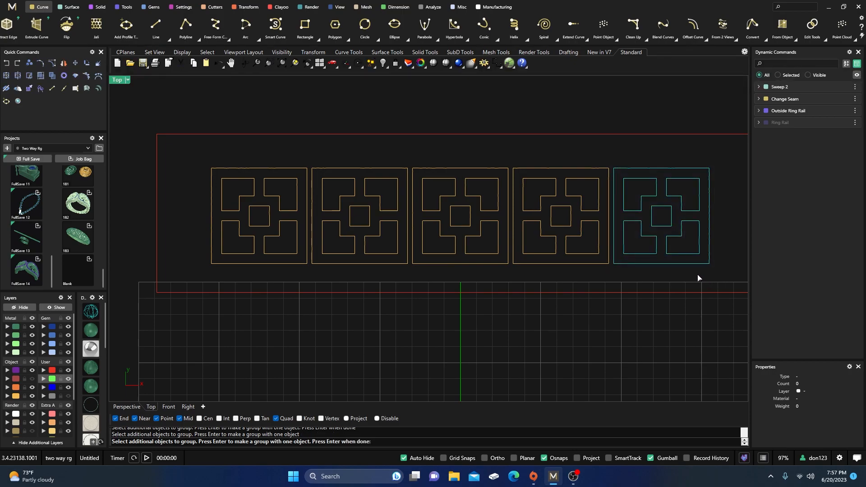
pyautogui.press('Return')
# Step: Select each of the five blocks in turn to check that its curves are grouped, and clear the selection
pyautogui.click(664, 277)
pyautogui.click(662, 264)
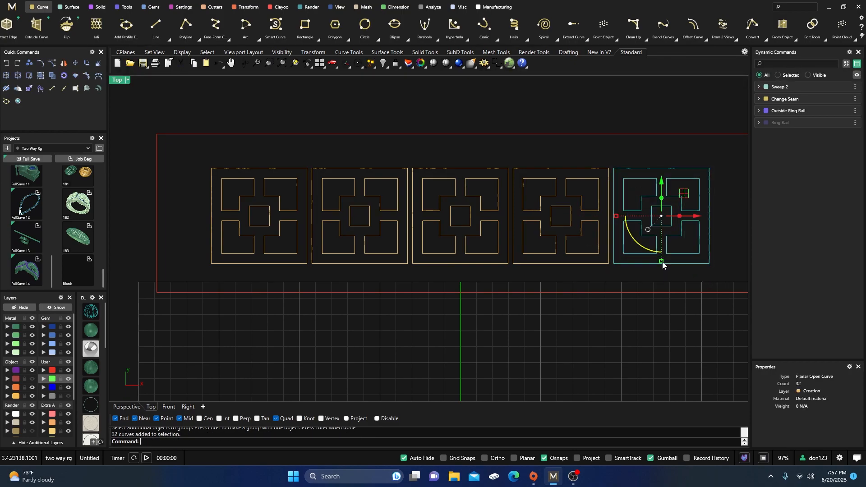
pyautogui.click(573, 169)
pyautogui.press('Escape')
pyautogui.click(479, 168)
pyautogui.click(399, 168)
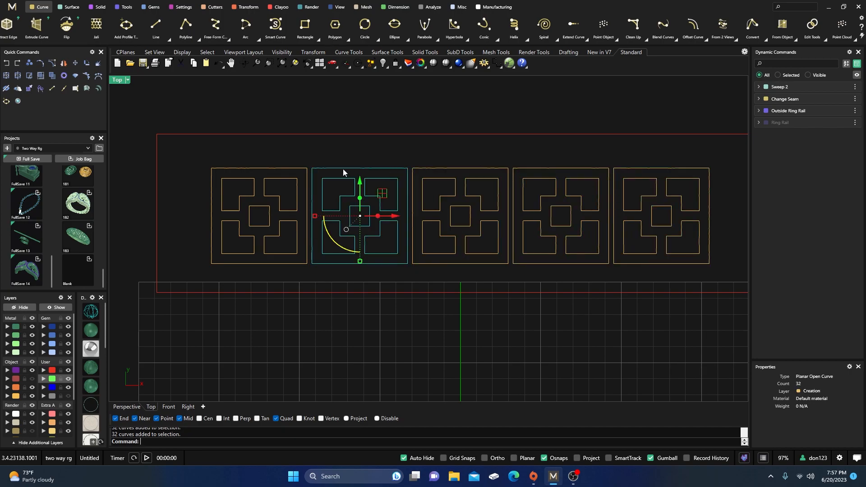
pyautogui.click(296, 168)
pyautogui.click(312, 108)
# Step: Move the first and second blocks from the left together by -0.03 mm along the X axis
pyautogui.scroll(-4, 319, 164)
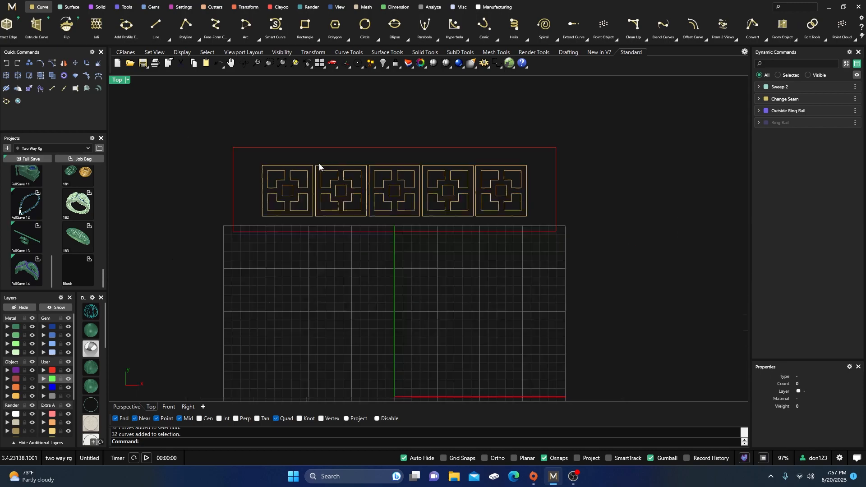
pyautogui.scroll(2, 328, 205)
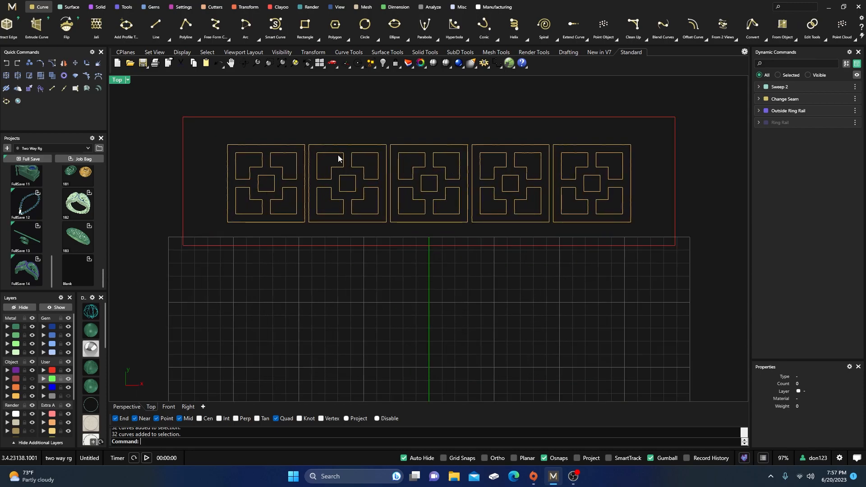
pyautogui.moveTo(220, 91); pyautogui.dragTo(391, 276)
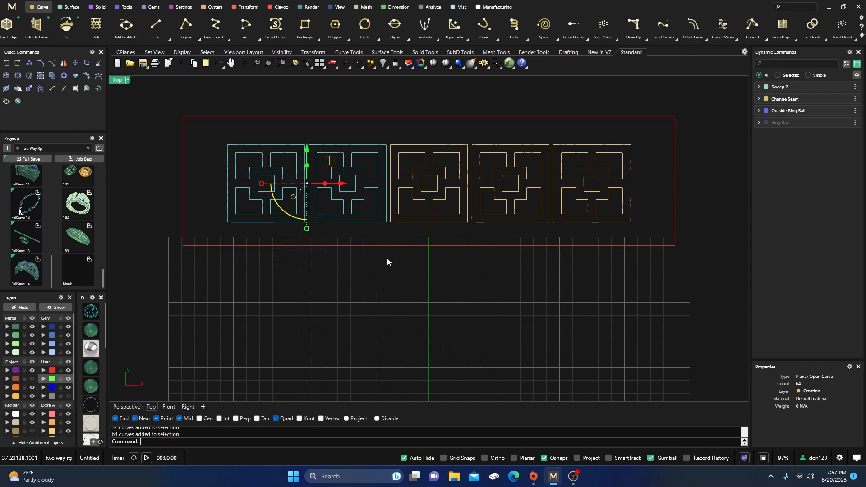
pyautogui.click(342, 184)
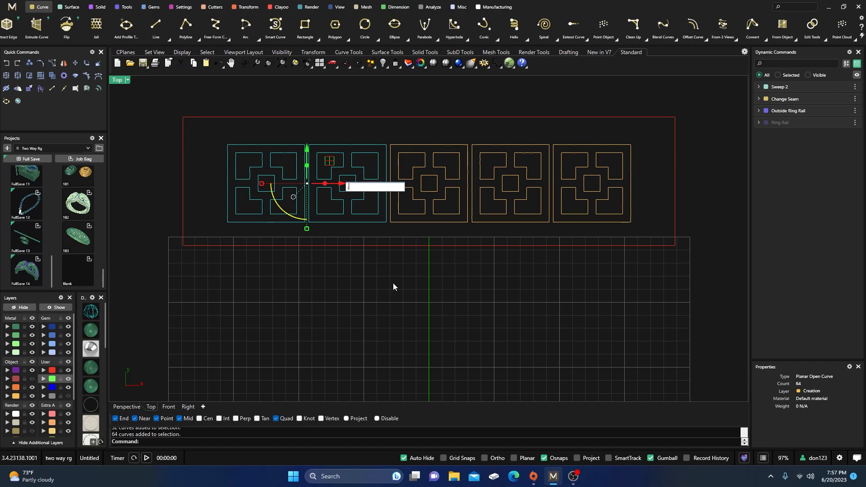
pyautogui.write('.0')
pyautogui.press('BackSpace')
pyautogui.press('BackSpace')
pyautogui.write('-.0')
pyautogui.press('Return')
pyautogui.press('Escape')
# Step: Move the leftmost block alone by a further -0.03 mm along the X axis
pyautogui.moveTo(213, 101); pyautogui.dragTo(307, 274)
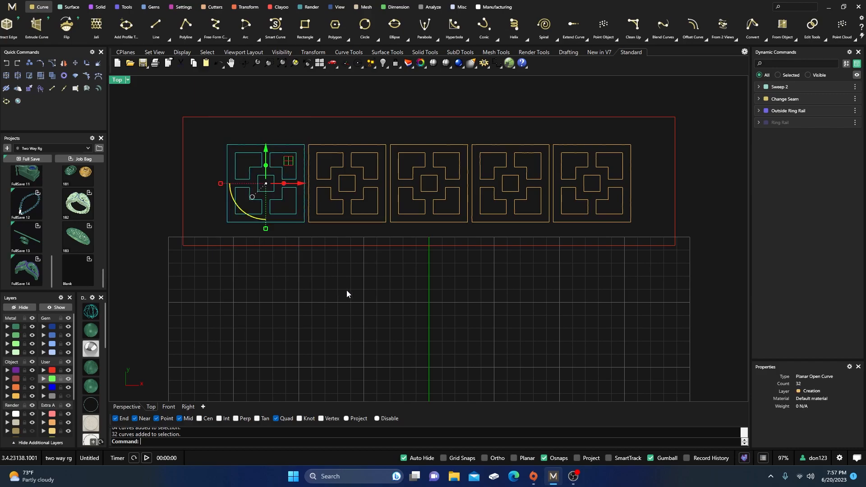
pyautogui.click(302, 185)
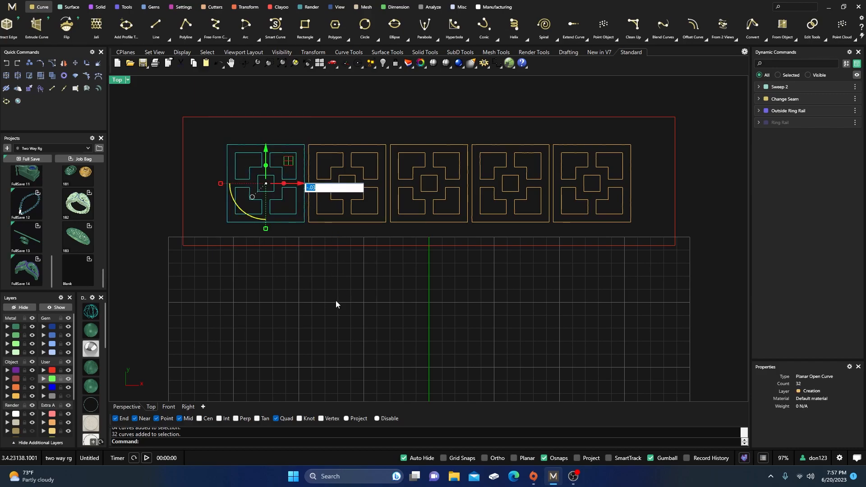
pyautogui.press('Return')
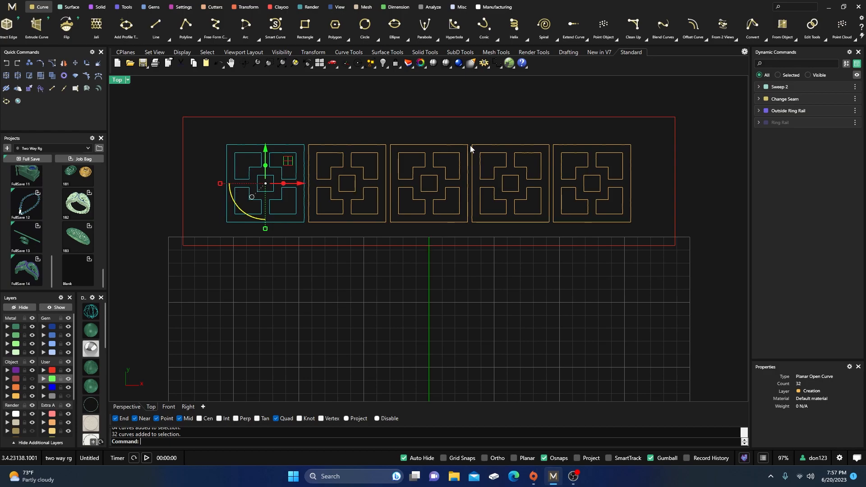
# Step: Move the fourth and fifth blocks together by 0.03 mm along the X axis
pyautogui.moveTo(466, 99); pyautogui.dragTo(650, 276)
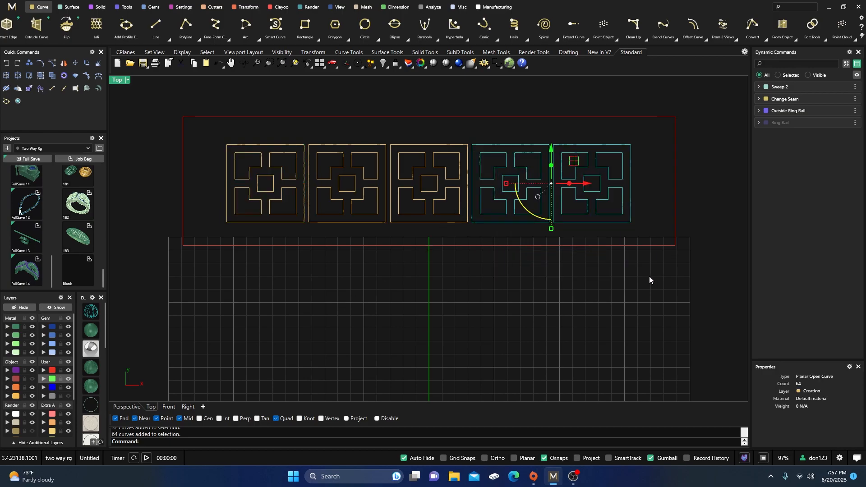
pyautogui.click(586, 188)
pyautogui.press('BackSpace')
pyautogui.write('.03')
pyautogui.press('Return')
# Step: Move the rightmost block alone by a further 0.03 mm along the X axis
pyautogui.click(551, 105)
pyautogui.moveTo(551, 105); pyautogui.dragTo(641, 280)
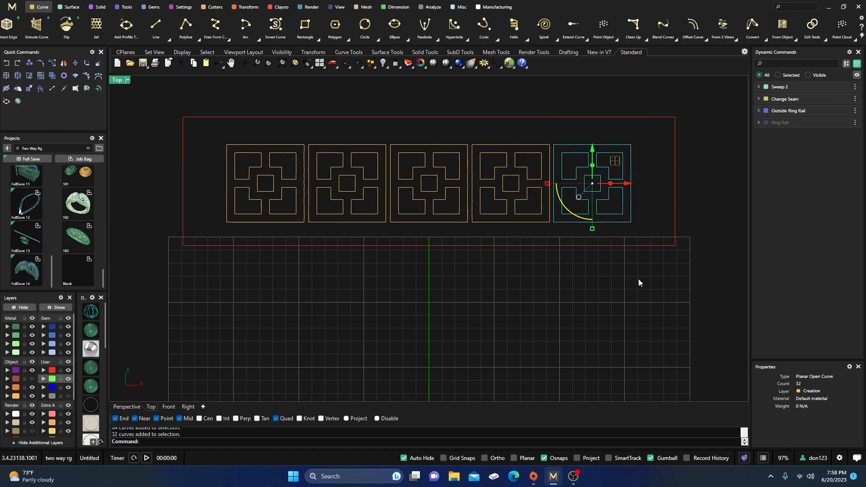
pyautogui.click(628, 184)
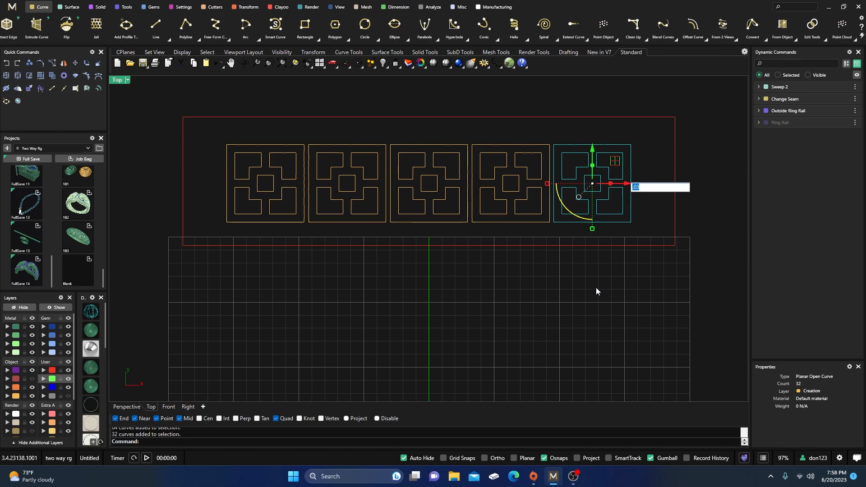
pyautogui.press('Return')
pyautogui.click(407, 109)
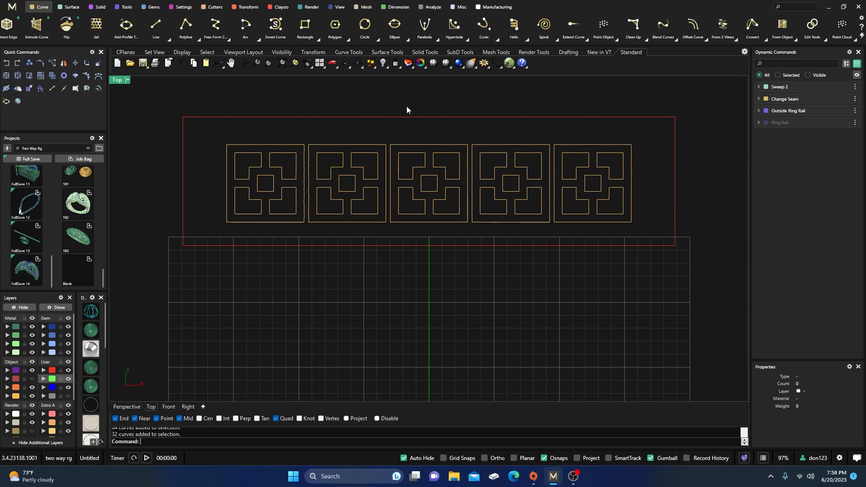
# Step: Scale all five blocks from their centre, first in width and then in height, to nearly fill the red border rectangle
pyautogui.moveTo(208, 133); pyautogui.dragTo(649, 236)
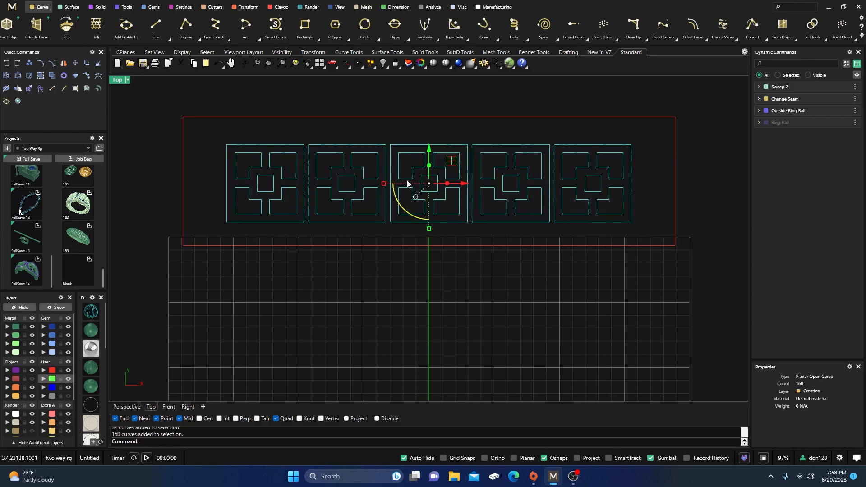
pyautogui.moveTo(384, 184); pyautogui.dragTo(376, 183)
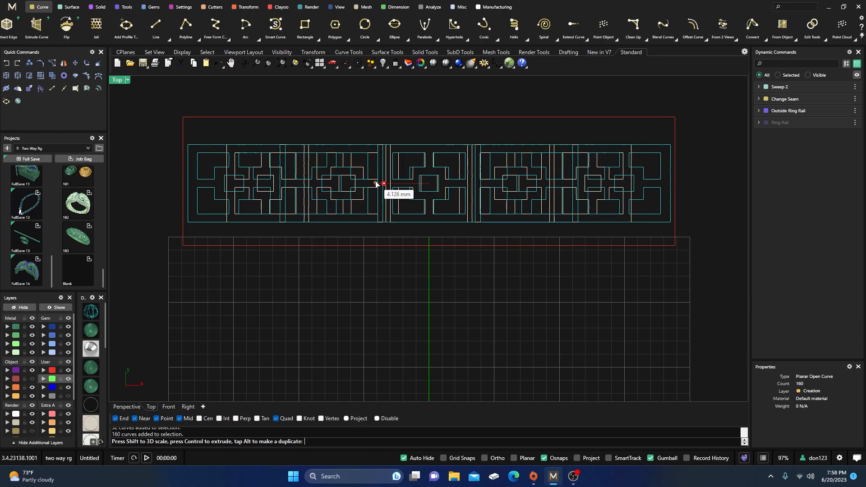
pyautogui.moveTo(376, 184); pyautogui.dragTo(375, 185)
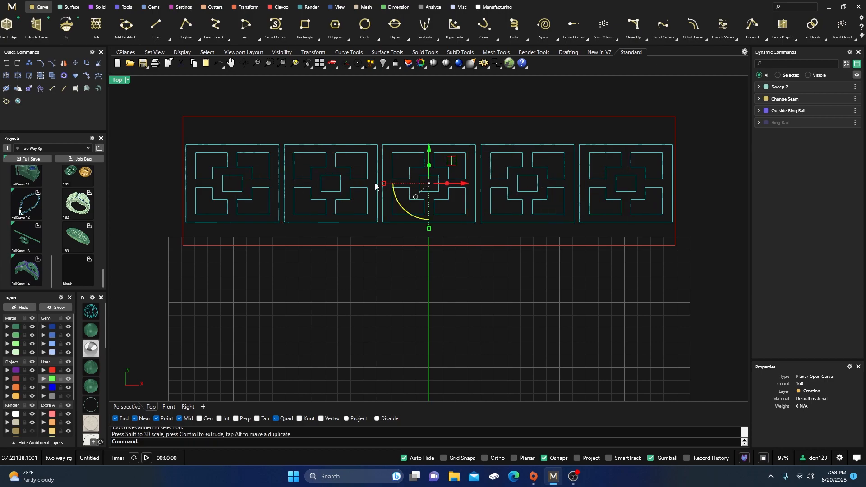
pyautogui.moveTo(429, 229); pyautogui.dragTo(419, 260)
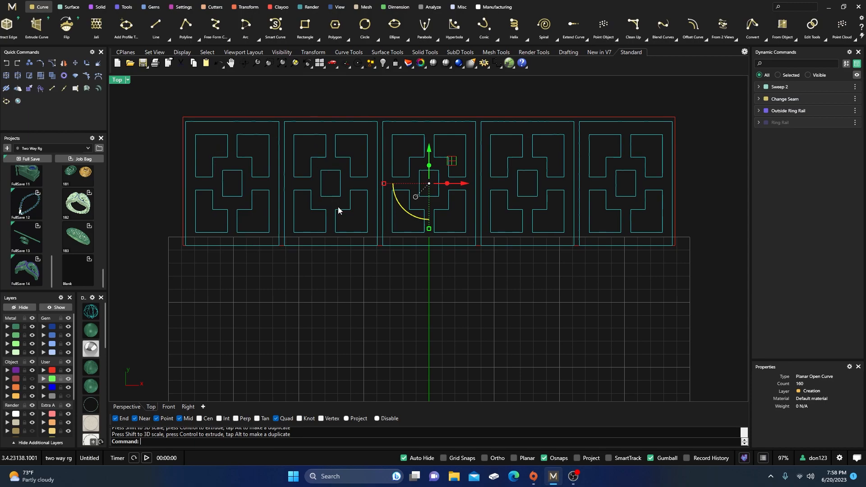
pyautogui.scroll(-5, 350, 219)
pyautogui.click(298, 165)
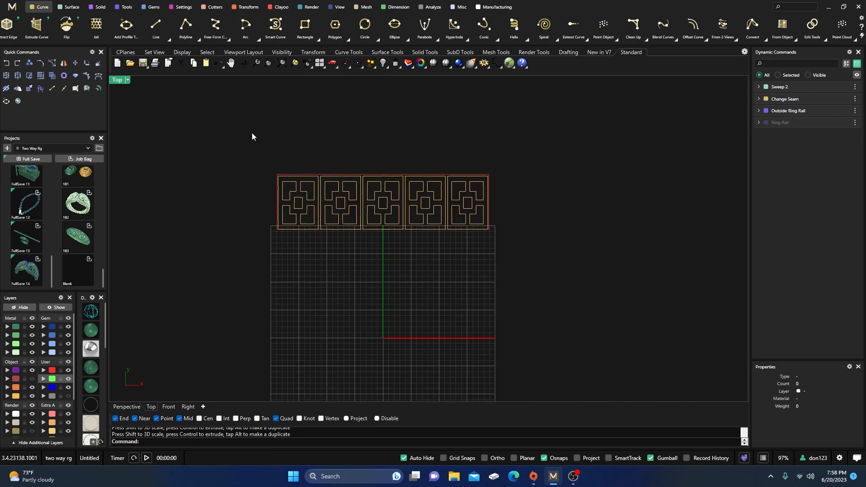
# Step: Show the Prop layer and centre its flat base plane at the origin on all axes with Center Objects
pyautogui.click(32, 432)
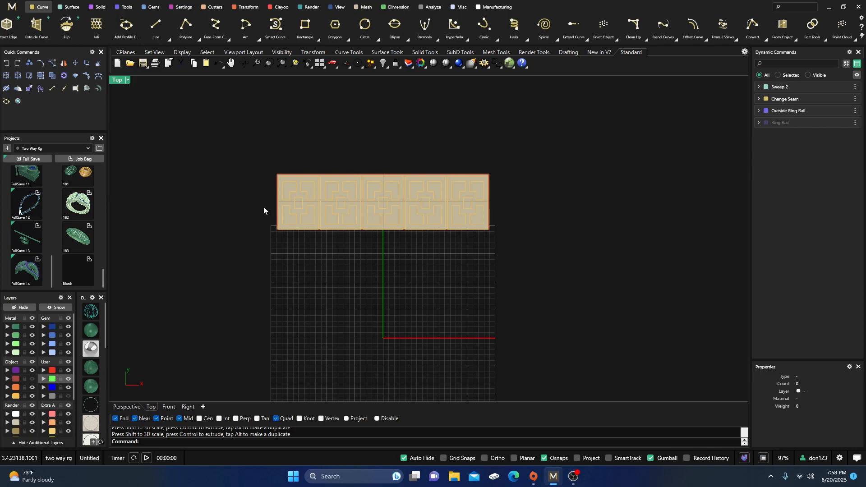
pyautogui.scroll(5, 280, 182)
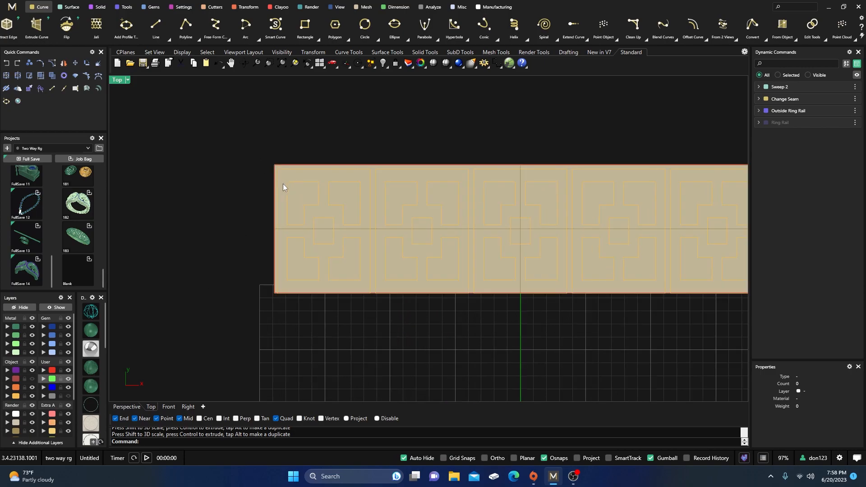
pyautogui.click(282, 183)
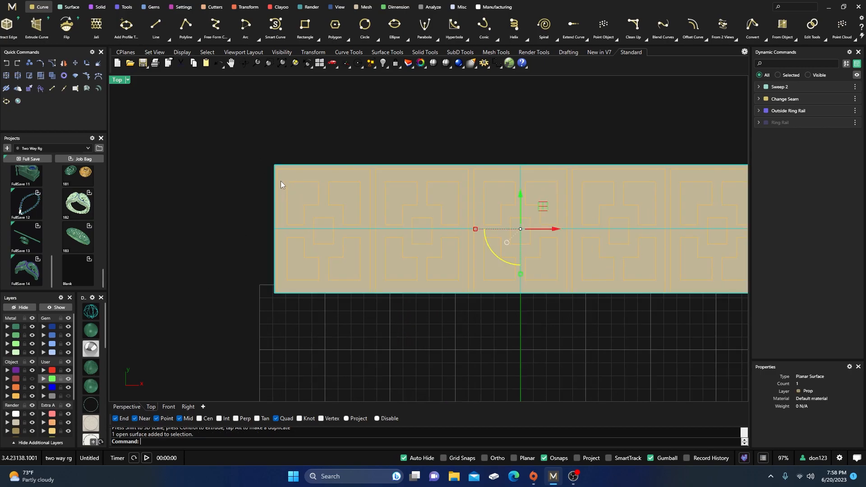
pyautogui.click(247, 7)
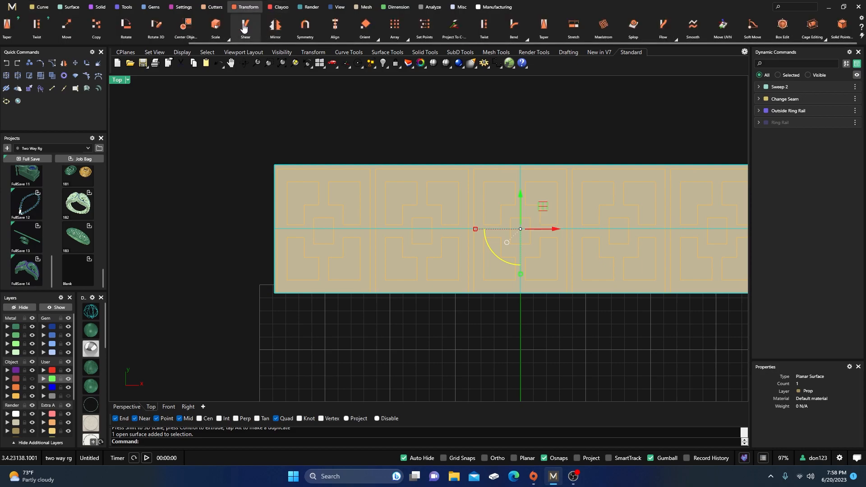
pyautogui.click(190, 27)
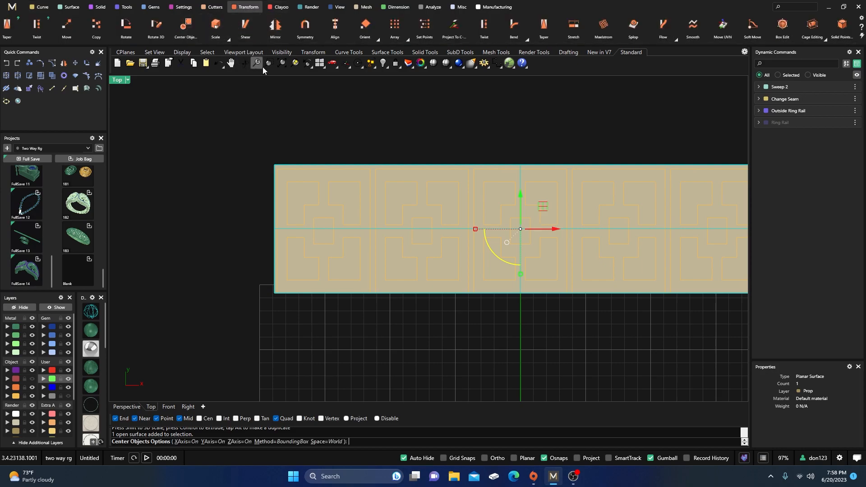
# Step: Centre the red border curve and then the whole five-block pattern at the origin with Center Objects, aligning them with the base plane
pyautogui.click(312, 164)
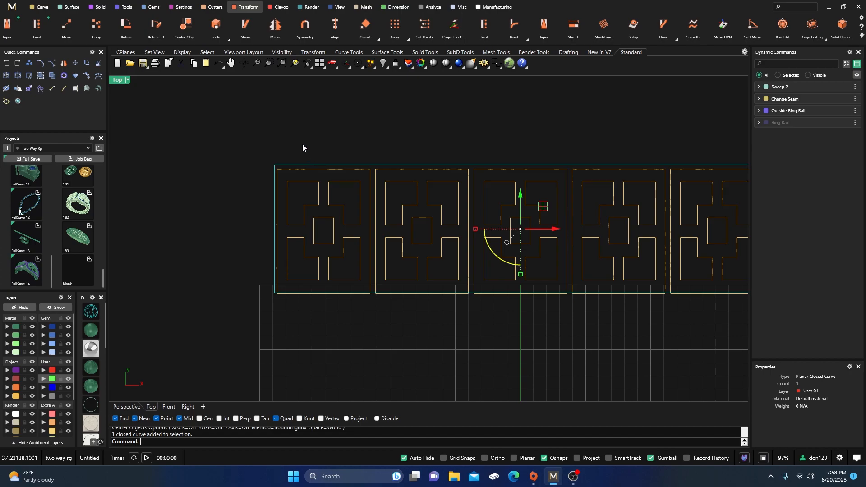
pyautogui.rightClick(282, 107)
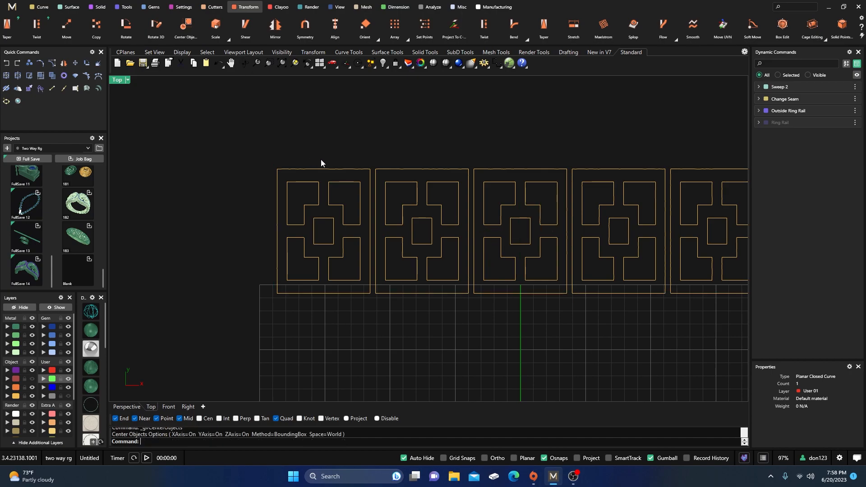
pyautogui.scroll(-3, 261, 133)
pyautogui.moveTo(260, 134); pyautogui.dragTo(554, 260)
pyautogui.rightClick(516, 253)
pyautogui.rightClick(516, 253)
pyautogui.click(397, 256)
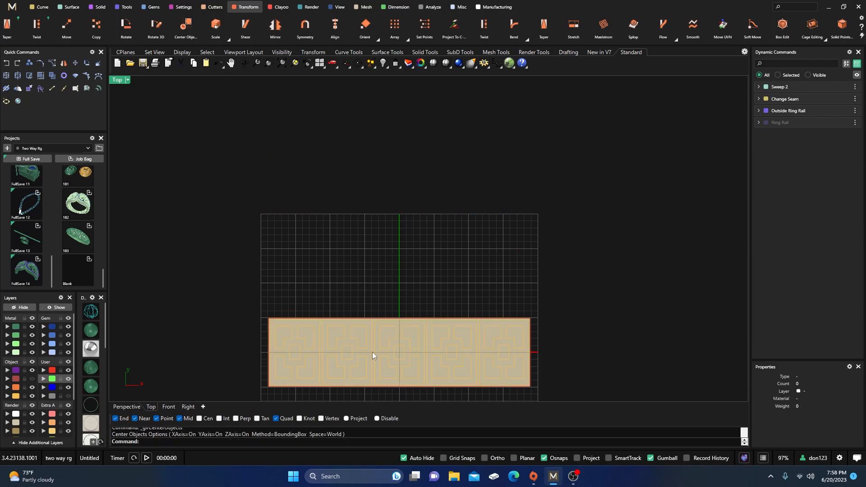
# Step: Hide the Prop layer's base plane to check how the five blocks fit inside the red border, and show it again
pyautogui.scroll(-3, 386, 237)
pyautogui.scroll(5, 388, 331)
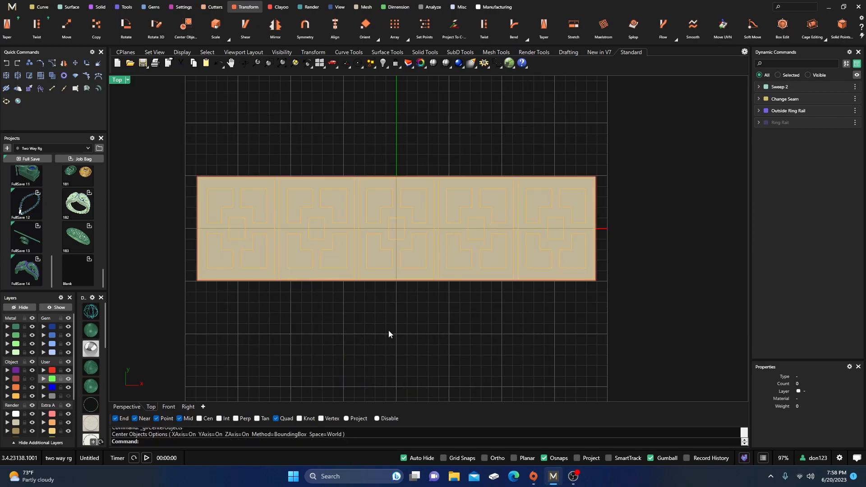
pyautogui.click(208, 277)
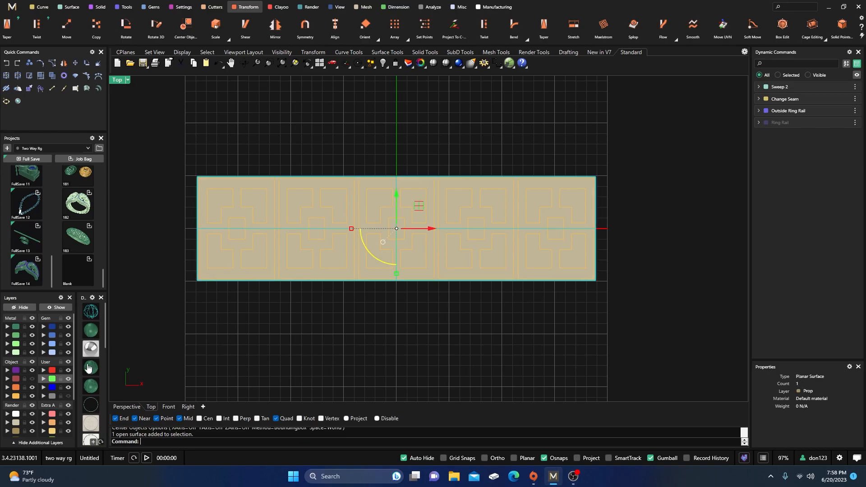
pyautogui.click(32, 431)
pyautogui.scroll(5, 361, 282)
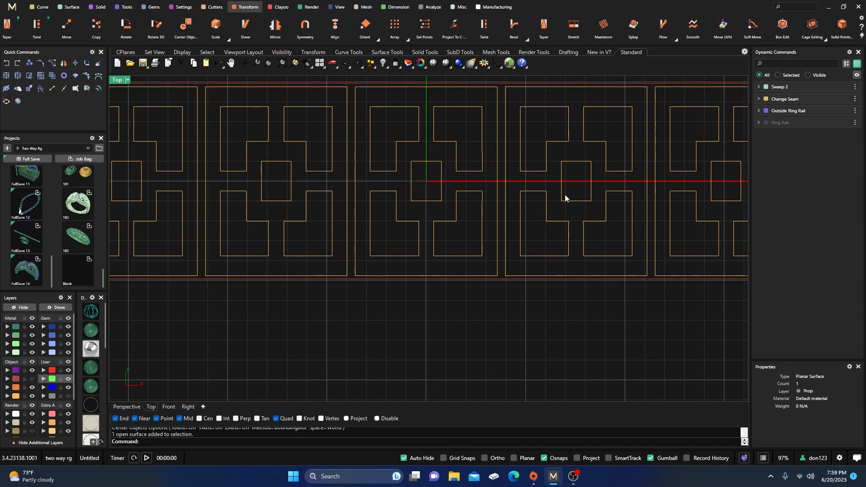
pyautogui.scroll(-3, 584, 183)
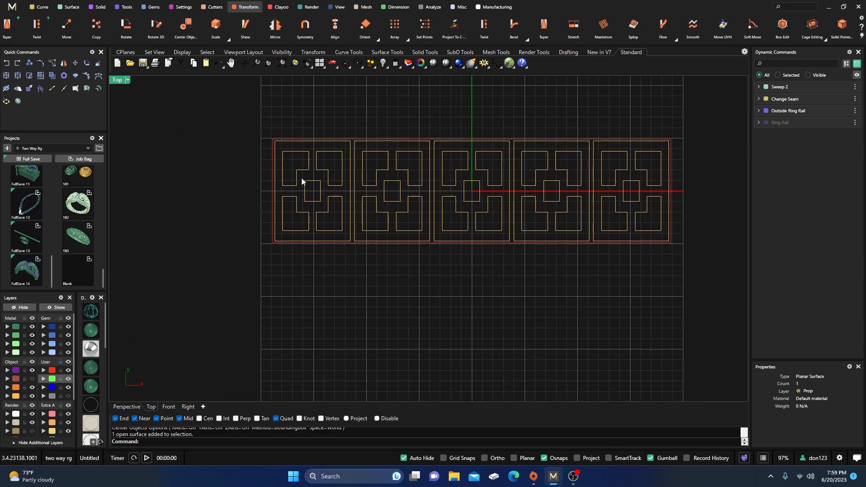
pyautogui.click(32, 431)
# Step: Move the pattern, border and base plane together along positive Y, clear of the origin, and show the hidden ring objects
pyautogui.scroll(-2, 258, 321)
pyautogui.moveTo(253, 191); pyautogui.dragTo(581, 308)
pyautogui.moveTo(400, 206); pyautogui.dragTo(400, 93)
pyautogui.click(380, 201)
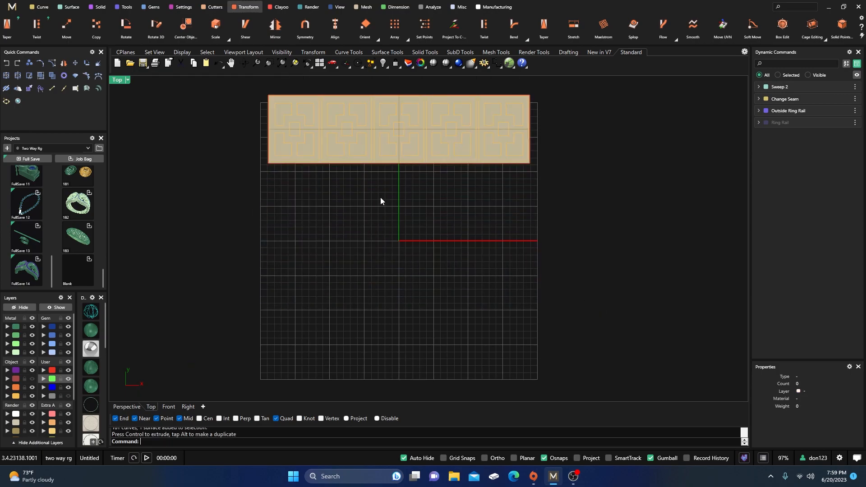
pyautogui.click(54, 307)
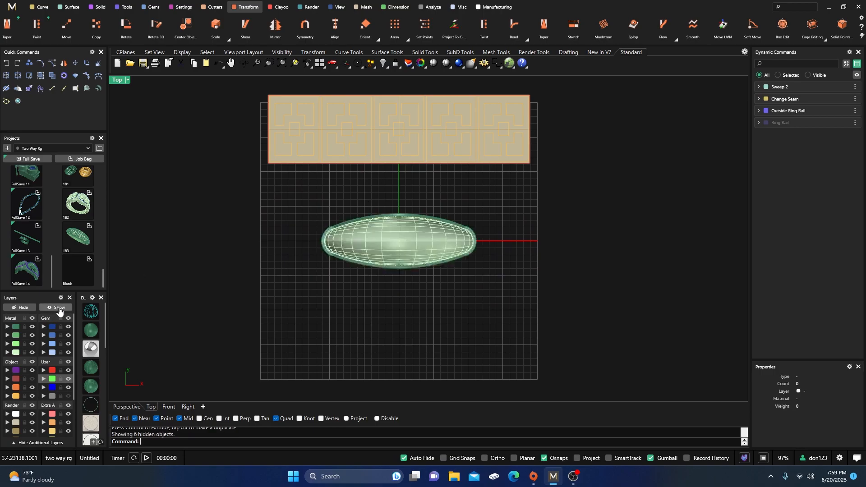
# Step: Apply Pipe to the curves of all five Jali blocks in the Perspective view, leaving out the base plane and border
pyautogui.doubleClick(119, 80)
pyautogui.doubleClick(451, 82)
pyautogui.moveTo(449, 154); pyautogui.dragTo(377, 211, button='right')
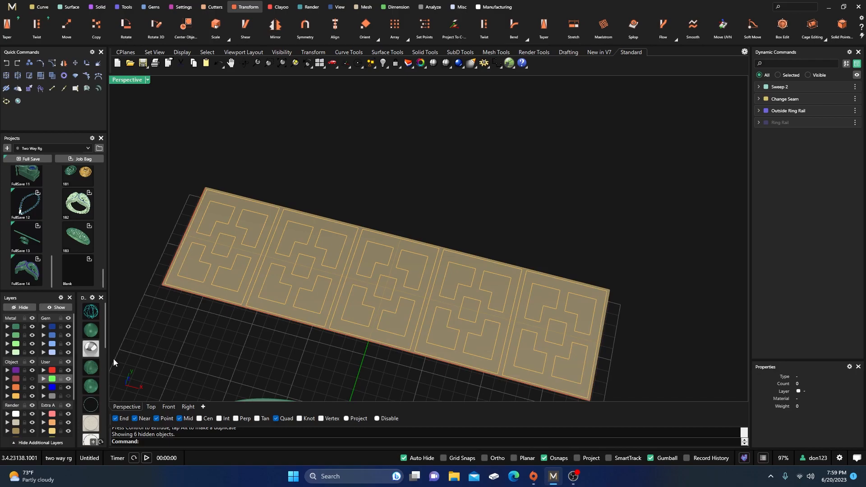
pyautogui.click(204, 283)
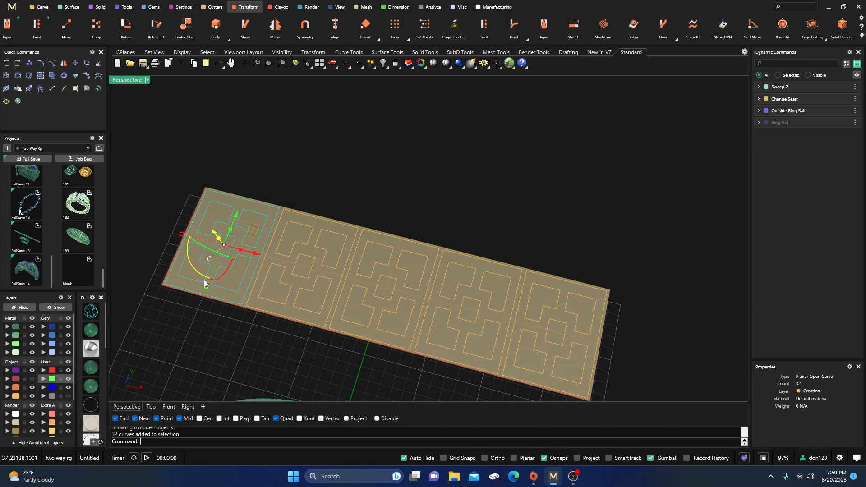
pyautogui.keyDown('shift'); pyautogui.click(289, 294); pyautogui.keyUp('shift')
pyautogui.keyDown('shift'); pyautogui.click(367, 305); pyautogui.keyUp('shift')
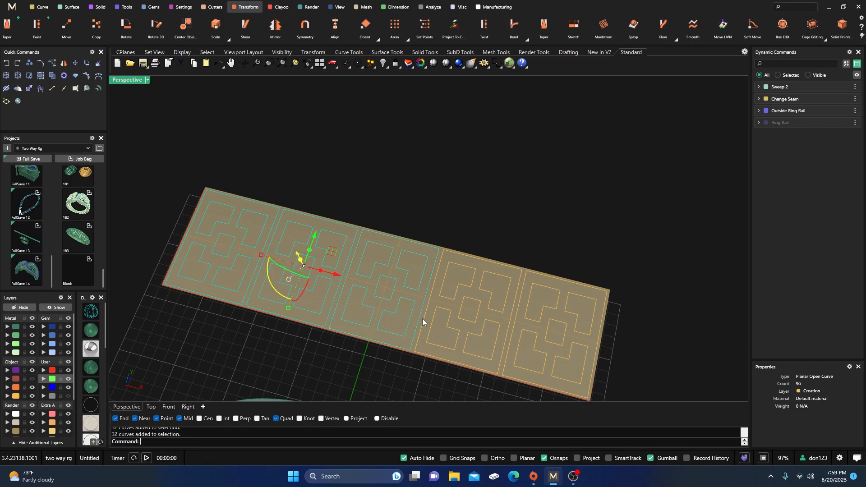
pyautogui.keyDown('shift'); pyautogui.click(451, 321); pyautogui.keyUp('shift')
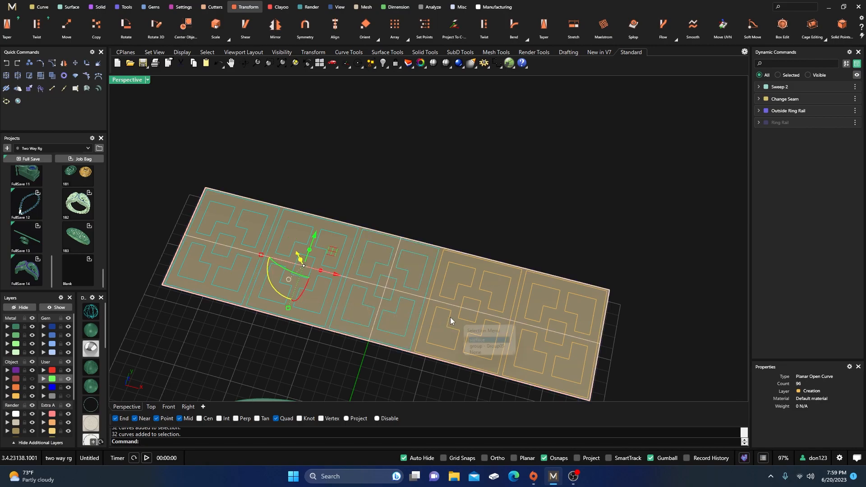
pyautogui.click(490, 346)
pyautogui.keyDown('shift'); pyautogui.click(534, 337); pyautogui.keyUp('shift')
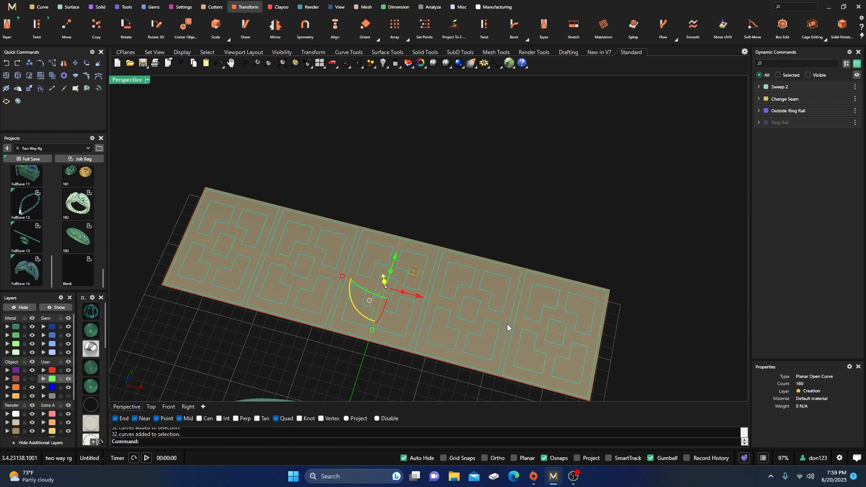
pyautogui.click(98, 7)
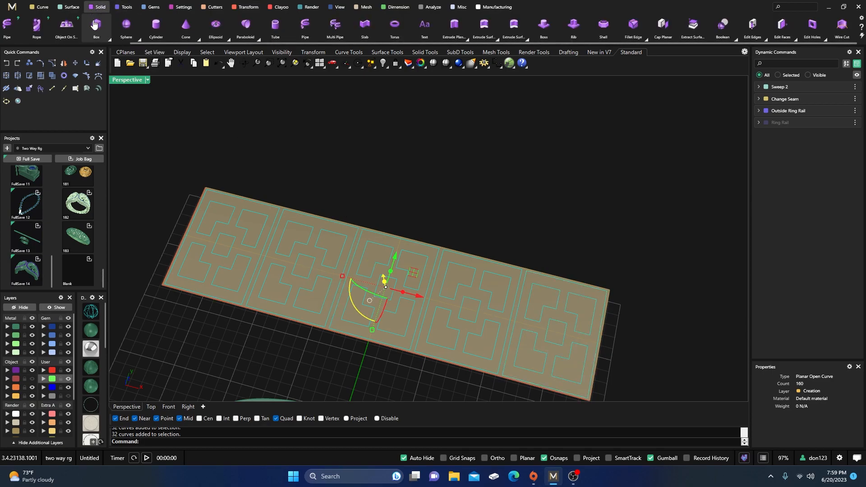
pyautogui.click(8, 26)
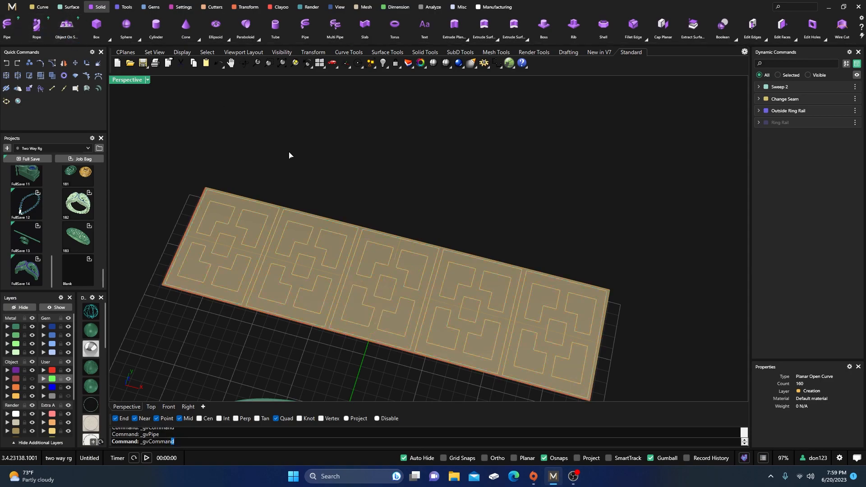
# Step: Check the pipe preview across the blocks and accept it with 0.3 start and end radii and round caps
pyautogui.scroll(-1, 439, 197)
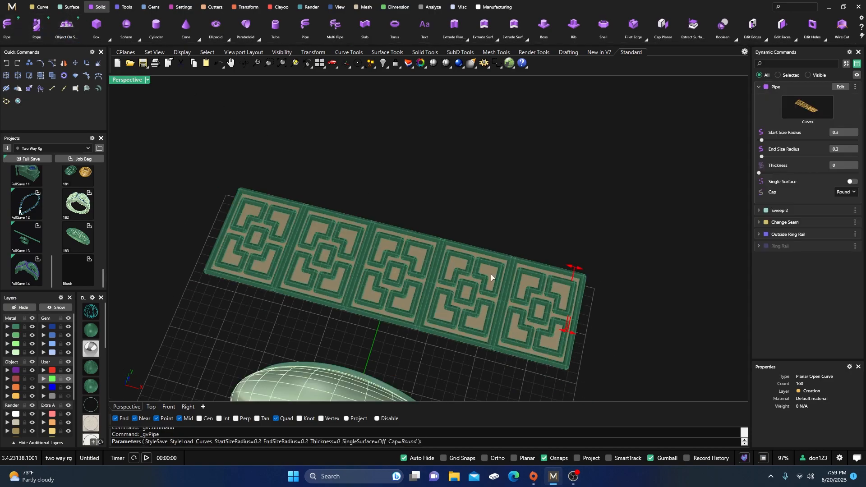
pyautogui.scroll(3, 500, 312)
pyautogui.scroll(2, 505, 294)
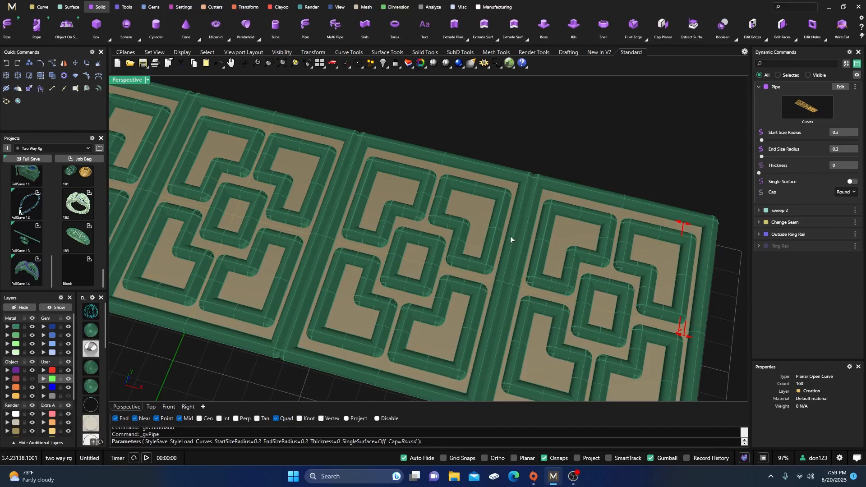
pyautogui.scroll(-3, 532, 175)
pyautogui.scroll(-3, 495, 215)
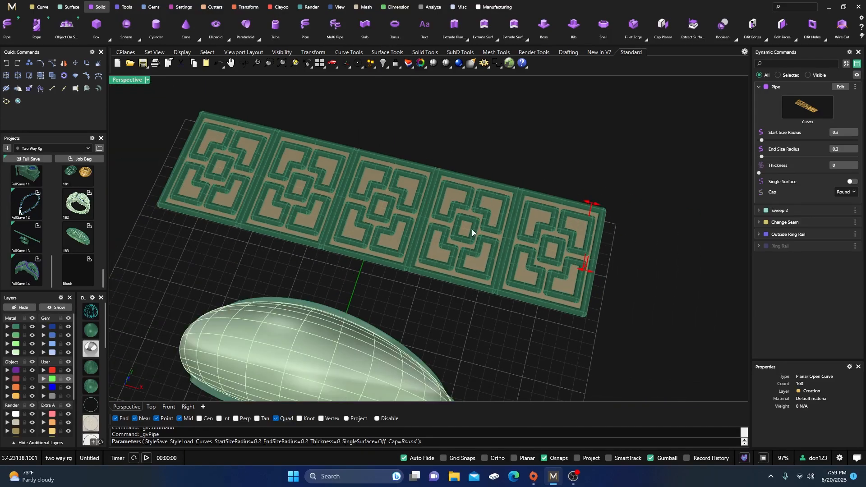
pyautogui.moveTo(489, 245); pyautogui.dragTo(463, 221, button='right')
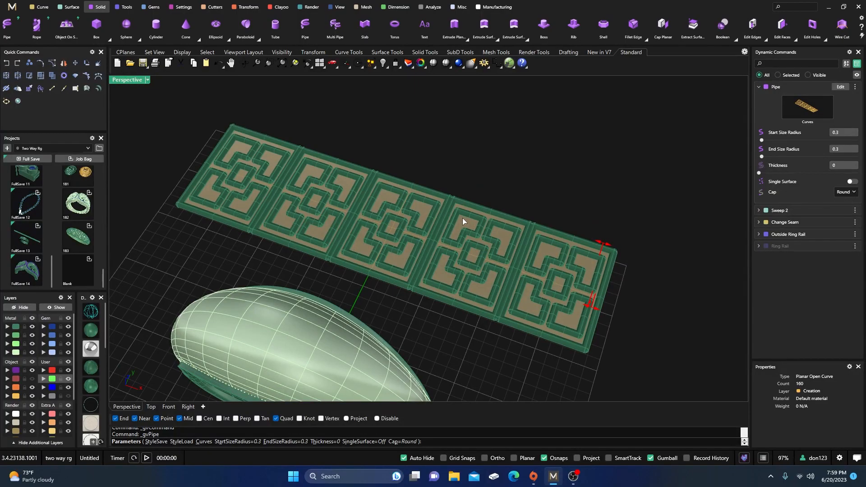
pyautogui.scroll(-3, 494, 235)
pyautogui.scroll(2, 507, 257)
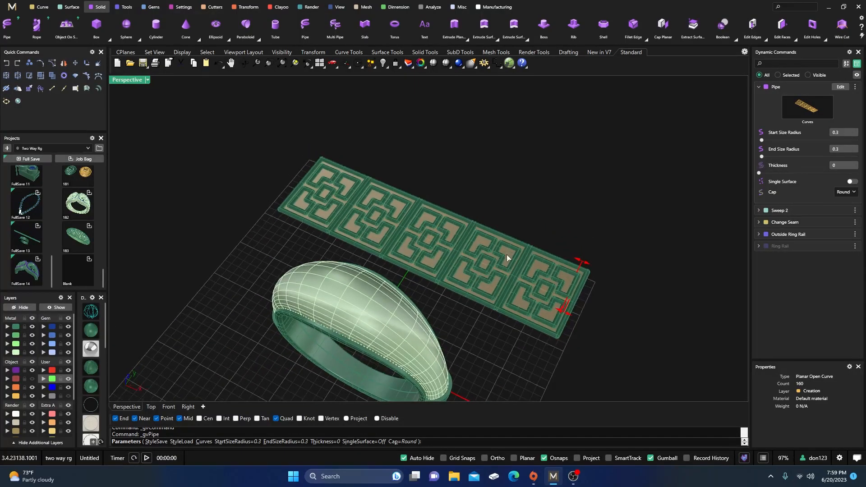
pyautogui.scroll(2, 519, 298)
pyautogui.rightClick(506, 292)
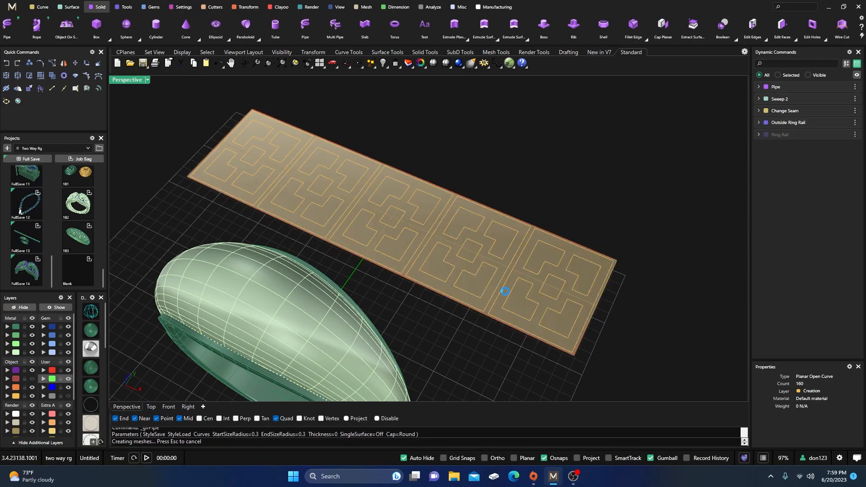
# Step: Start Smart Flow with the flat base plane as the base surface and the ring's recessed top surface as the destination
pyautogui.scroll(-3, 452, 244)
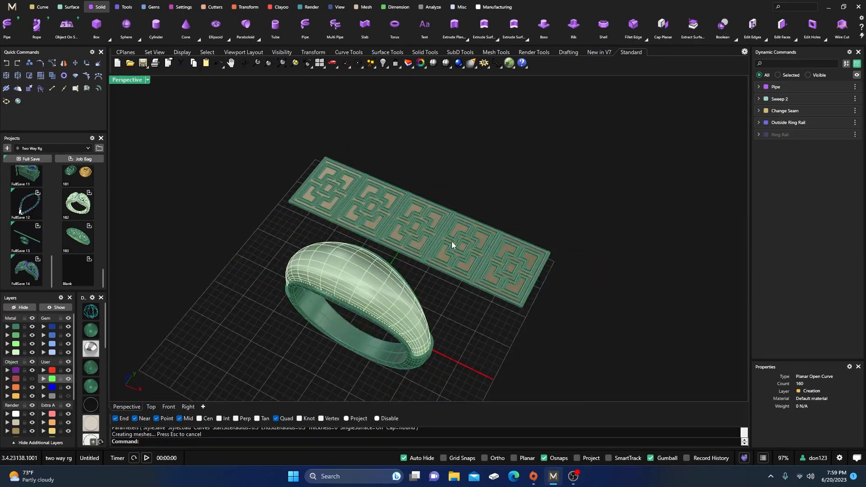
pyautogui.click(245, 7)
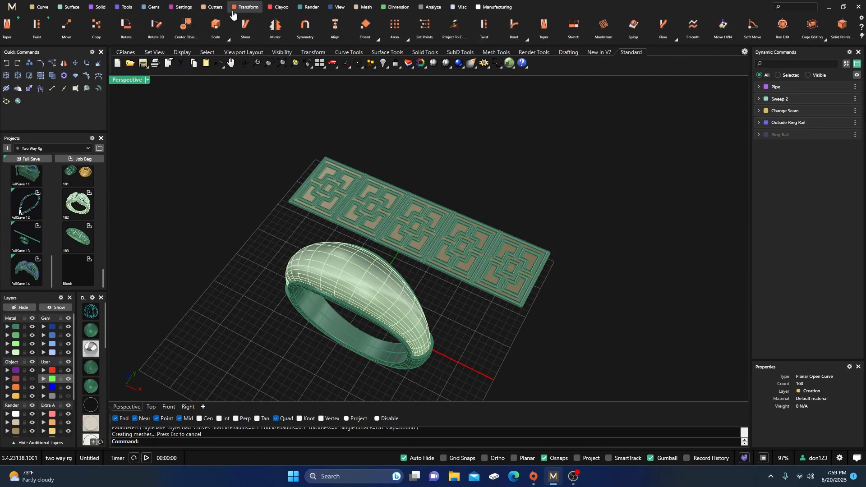
pyautogui.scroll(5, 127, 27)
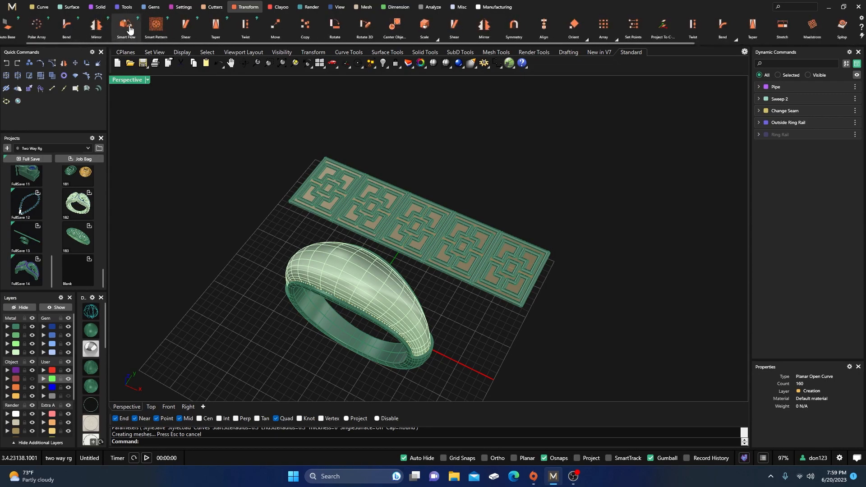
pyautogui.click(121, 28)
pyautogui.scroll(4, 306, 197)
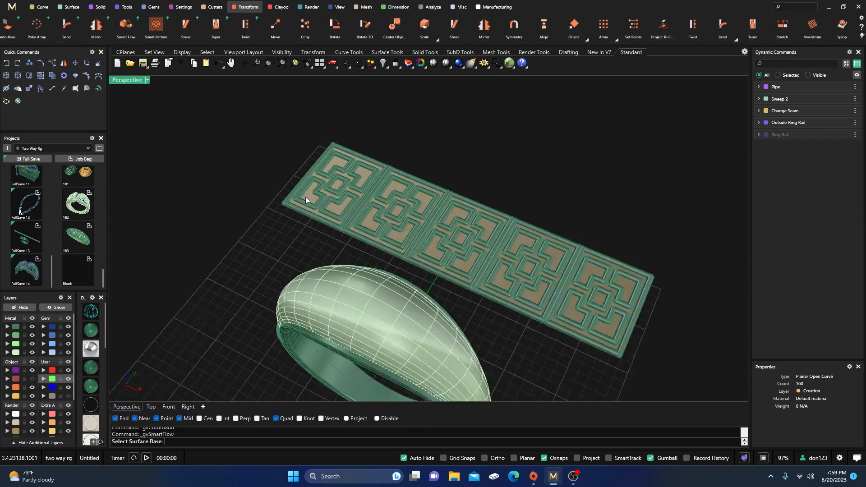
pyautogui.click(310, 198)
pyautogui.scroll(-4, 308, 180)
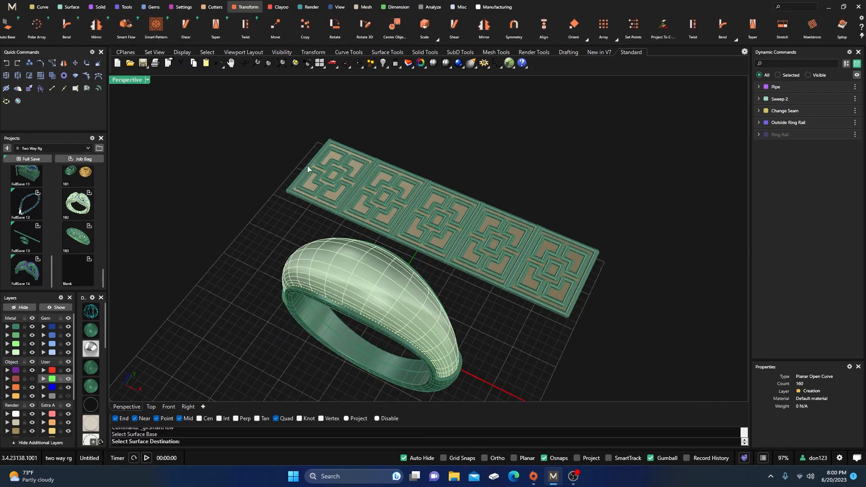
pyautogui.click(348, 267)
pyautogui.moveTo(467, 318); pyautogui.dragTo(461, 361, button='right')
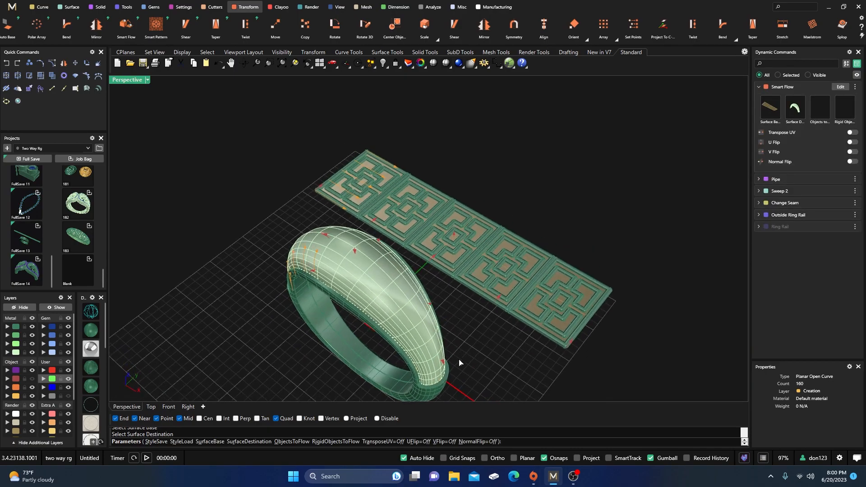
pyautogui.moveTo(435, 318); pyautogui.dragTo(406, 292, button='right')
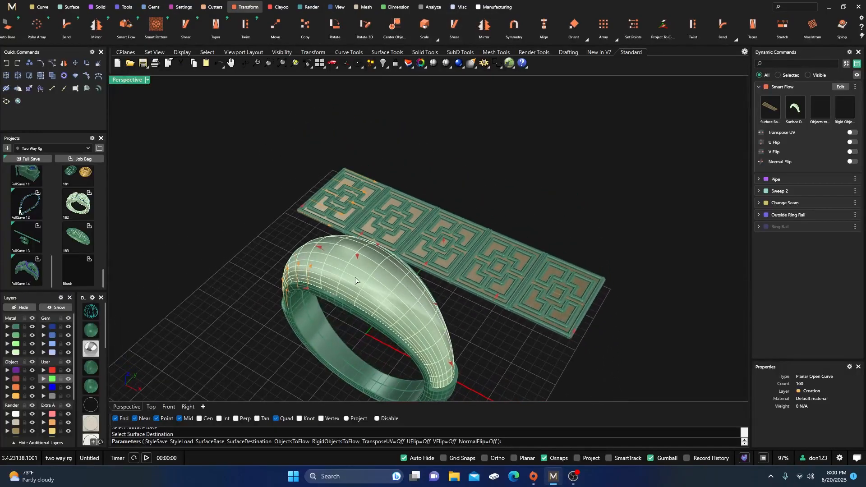
pyautogui.moveTo(446, 328); pyautogui.dragTo(359, 250, button='right')
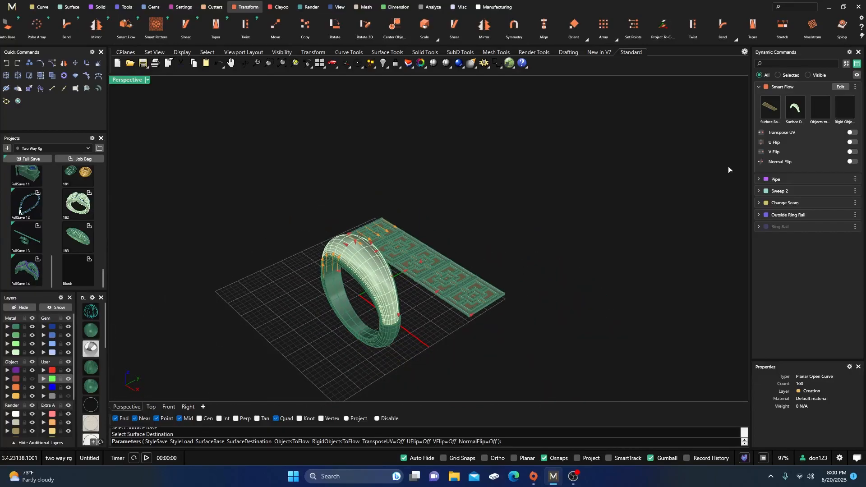
# Step: Choose the piped Jali pattern as the objects to flow onto the ring
pyautogui.click(812, 116)
pyautogui.scroll(3, 489, 294)
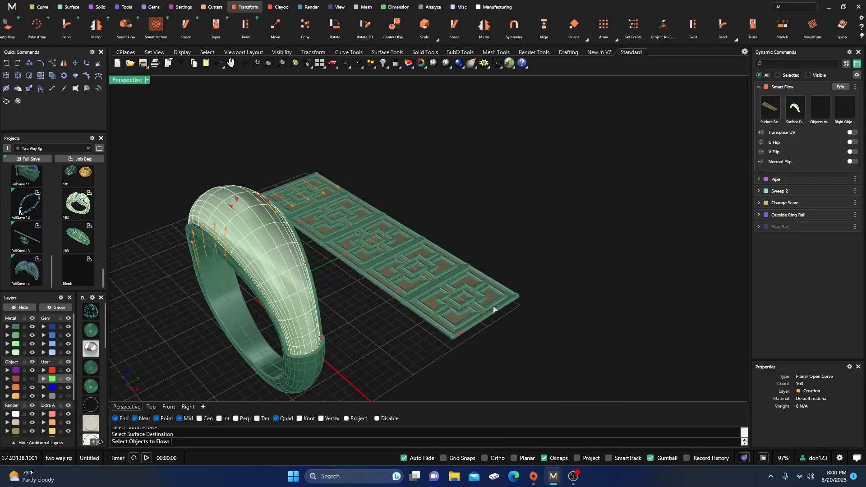
pyautogui.click(494, 309)
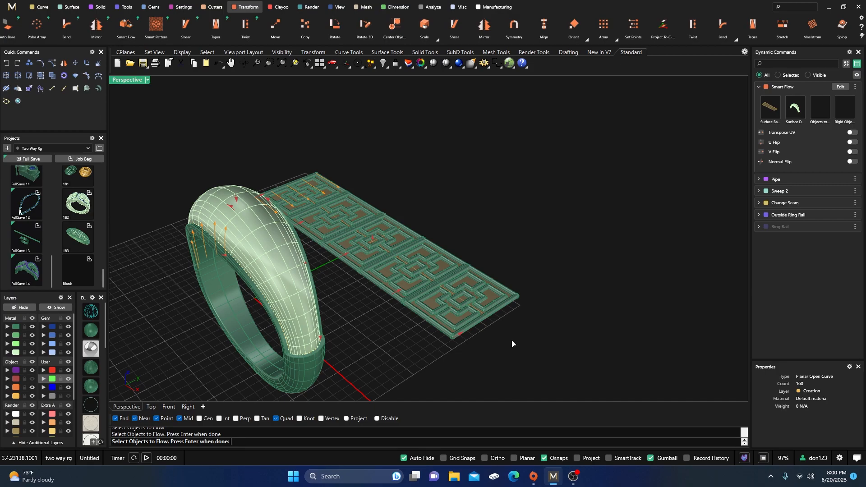
pyautogui.press('Return')
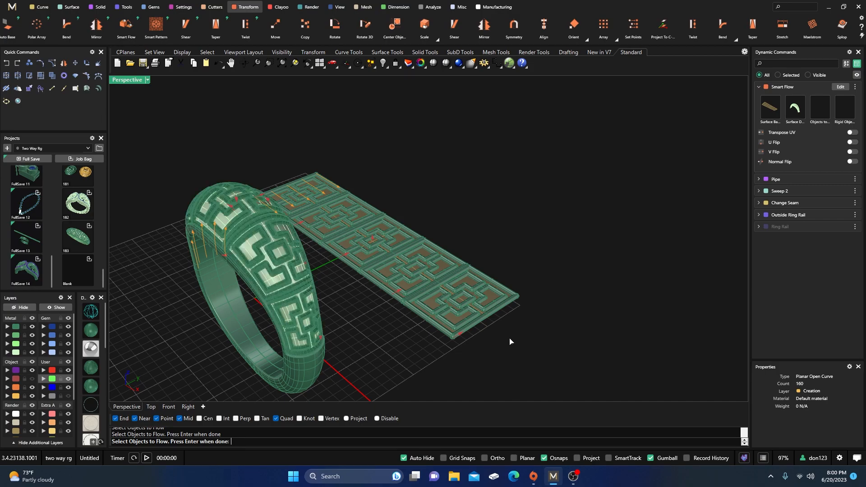
# Step: Inspect the flowed pattern around the ring from several angles and accept the Smart Flow with all UV and flip options off
pyautogui.moveTo(392, 363); pyautogui.dragTo(376, 311, button='right')
pyautogui.scroll(5, 300, 304)
pyautogui.moveTo(298, 300); pyautogui.dragTo(211, 336, button='right')
pyautogui.scroll(3, 244, 366)
pyautogui.scroll(-4, 211, 335)
pyautogui.moveTo(214, 295); pyautogui.dragTo(373, 307, button='right')
pyautogui.scroll(-4, 296, 304)
pyautogui.moveTo(296, 304); pyautogui.dragTo(384, 200, button='right')
pyautogui.scroll(6, 384, 330)
pyautogui.scroll(-5, 342, 338)
pyautogui.scroll(6, 384, 200)
pyautogui.scroll(-5, 384, 200)
pyautogui.moveTo(316, 280); pyautogui.dragTo(266, 266, button='right')
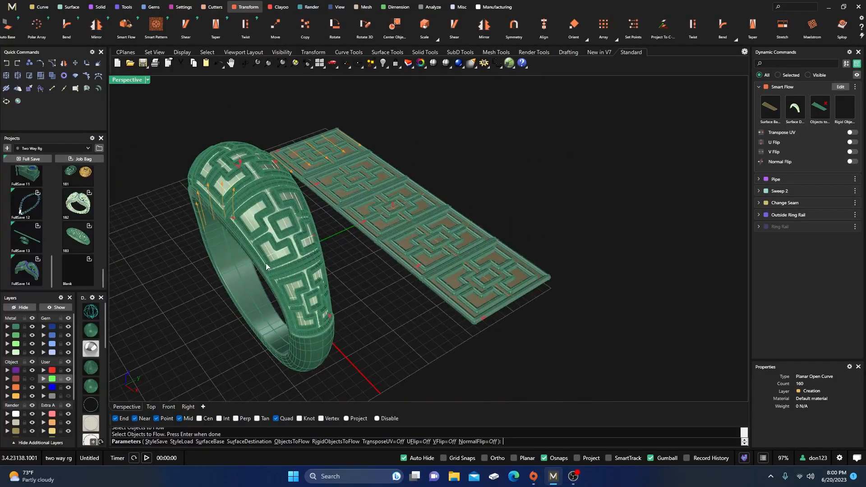
pyautogui.press('Return')
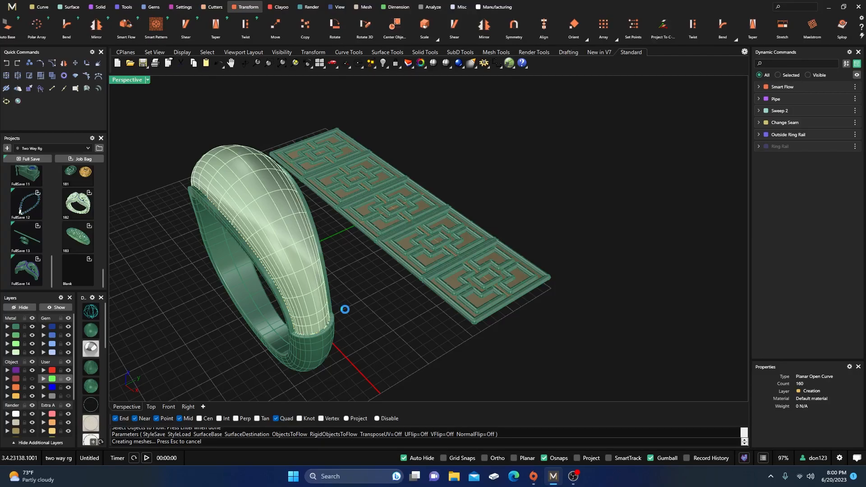
# Step: Hide the flat piped pattern together with its curves, border and base plane, leaving only the ring in view
pyautogui.moveTo(346, 309); pyautogui.dragTo(372, 228, button='right')
pyautogui.moveTo(368, 165); pyautogui.dragTo(548, 355)
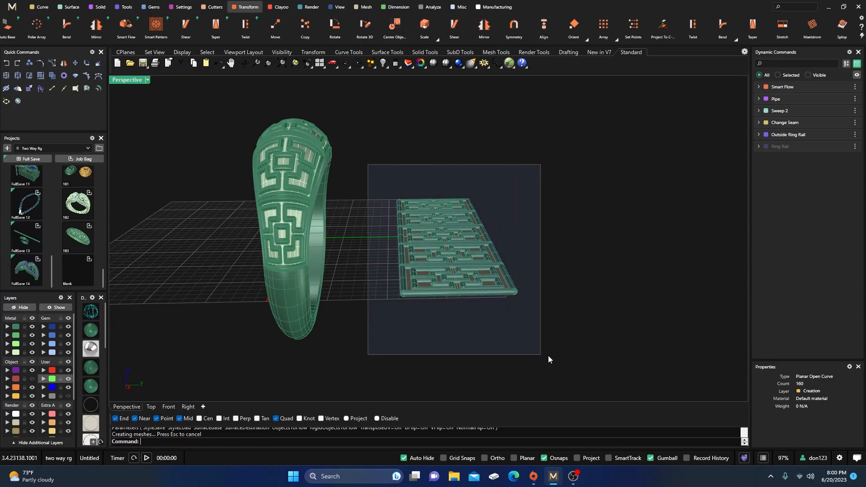
pyautogui.click(23, 307)
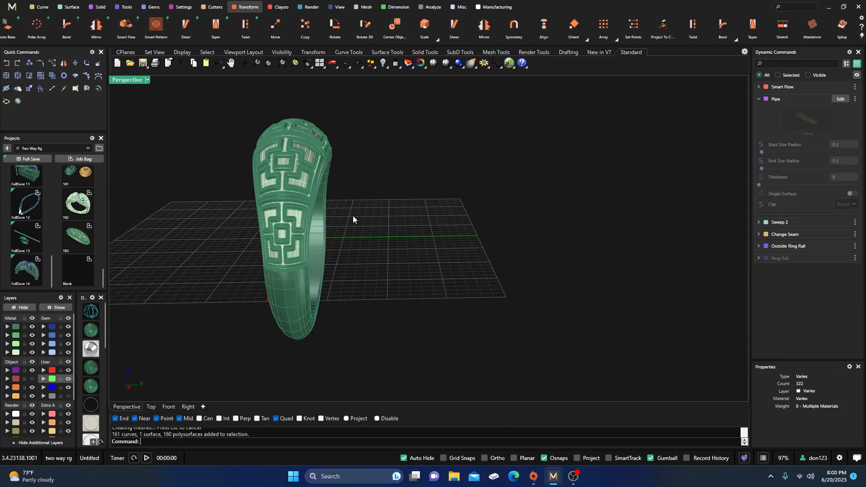
pyautogui.moveTo(383, 207); pyautogui.dragTo(467, 276, button='right')
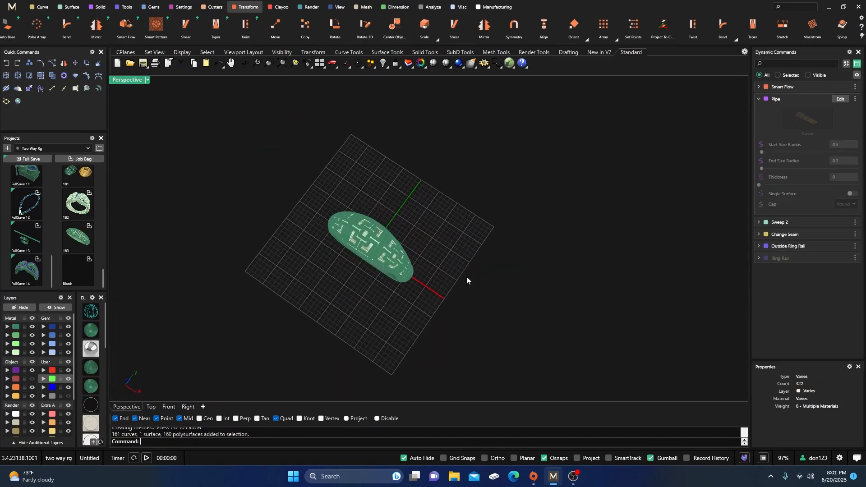
# Step: Start an edge blend on the ring body with preview turned on, picking a first long edge bordering the recess
pyautogui.scroll(4, 380, 233)
pyautogui.scroll(-5, 365, 275)
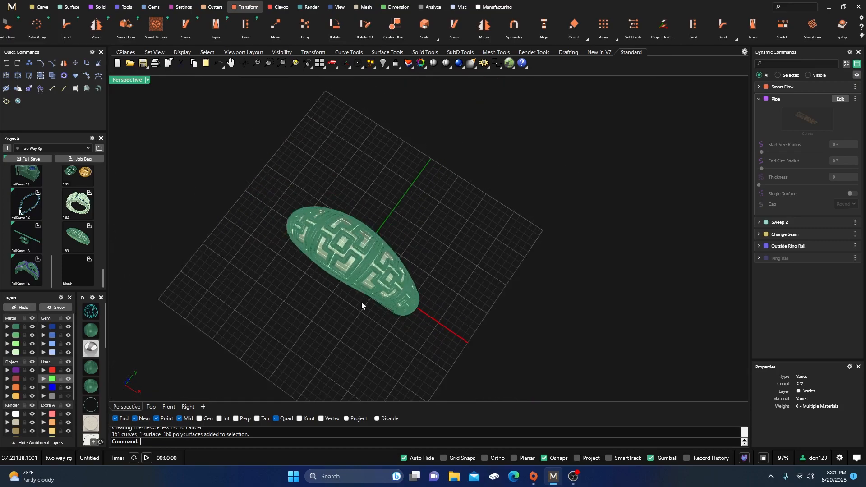
pyautogui.moveTo(362, 302); pyautogui.dragTo(343, 223, button='right')
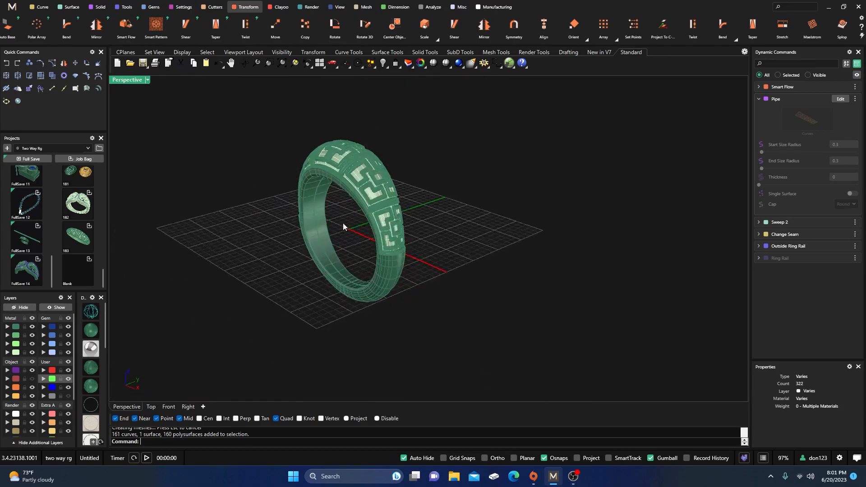
pyautogui.click(98, 7)
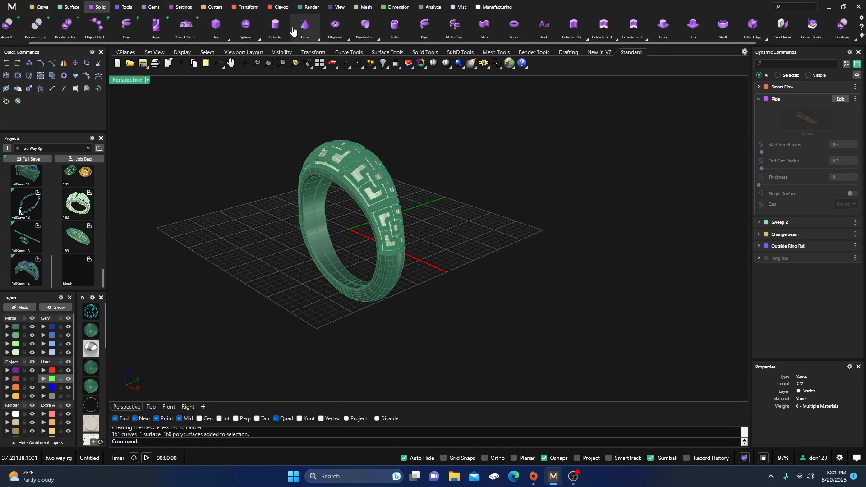
pyautogui.click(766, 40)
pyautogui.click(766, 51)
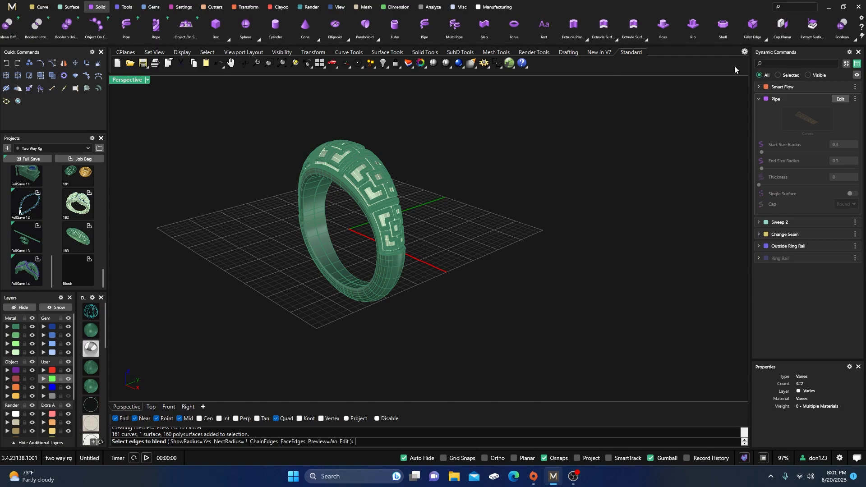
pyautogui.click(323, 442)
pyautogui.scroll(5, 375, 193)
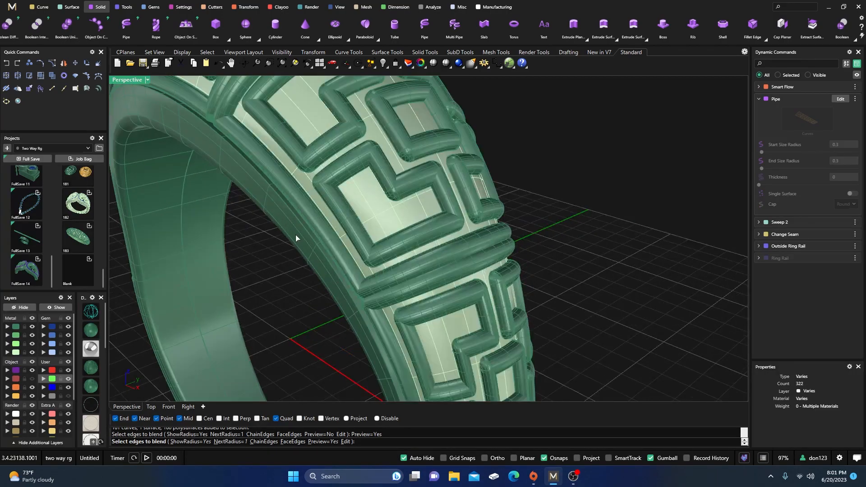
pyautogui.click(305, 228)
# Step: Add the opposite long edge and the end edges bordering the recess to the blend and confirm the edge selection
pyautogui.scroll(-5, 305, 227)
pyautogui.scroll(5, 360, 310)
pyautogui.moveTo(417, 261); pyautogui.dragTo(367, 315, button='right')
pyautogui.scroll(3, 295, 187)
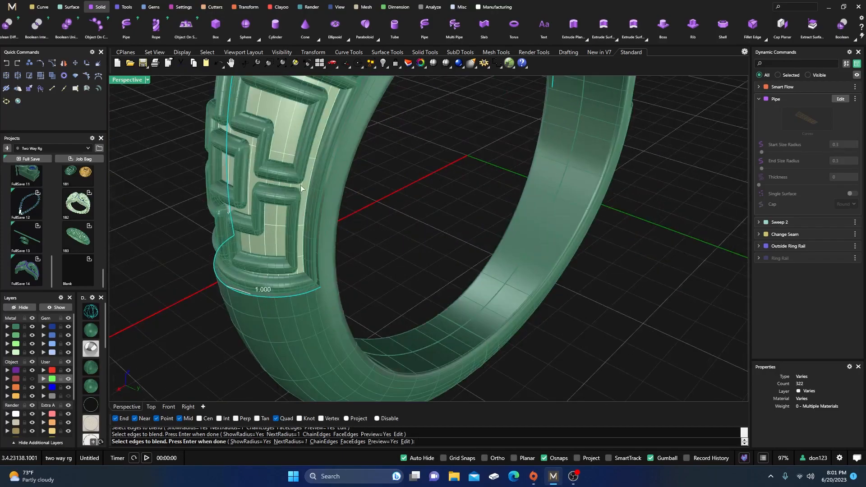
pyautogui.moveTo(323, 205); pyautogui.dragTo(344, 214, button='right')
pyautogui.scroll(5, 357, 210)
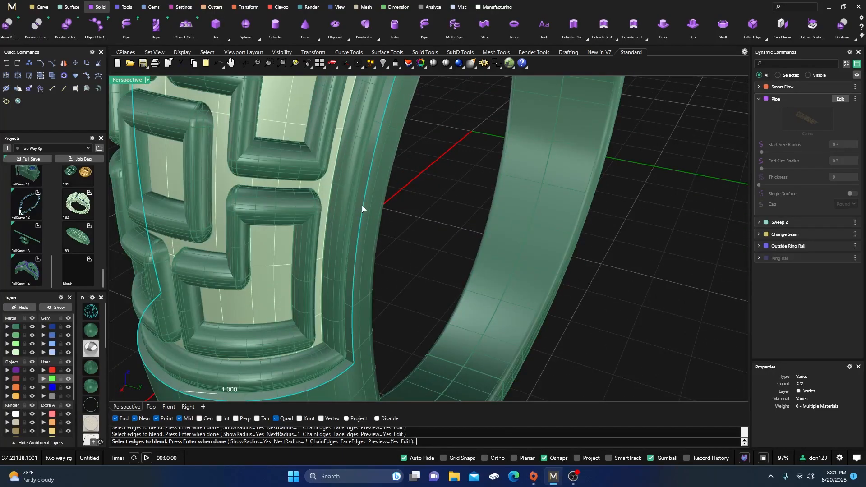
pyautogui.click(362, 205)
pyautogui.scroll(-8, 276, 261)
pyautogui.moveTo(276, 263); pyautogui.dragTo(429, 266, button='right')
pyautogui.scroll(5, 651, 274)
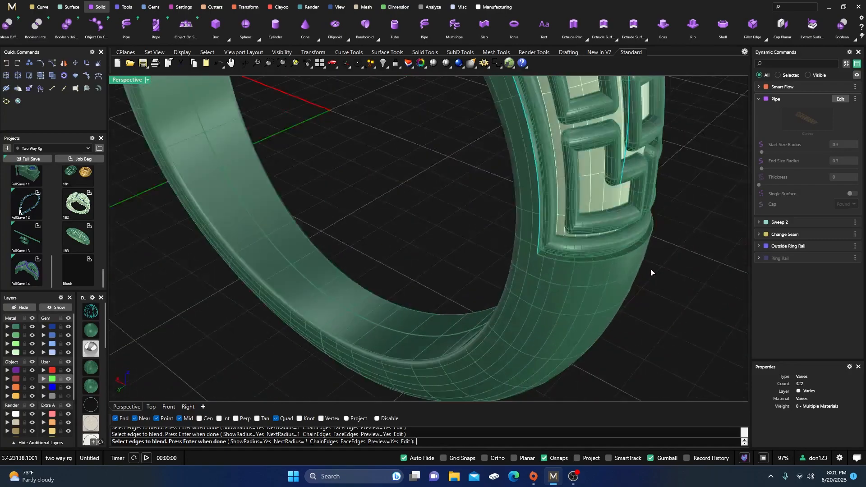
pyautogui.click(633, 251)
pyautogui.press('Return')
# Step: Set the radius of all blend handles to 0.3 and apply the edge blend around the recess
pyautogui.scroll(-6, 416, 268)
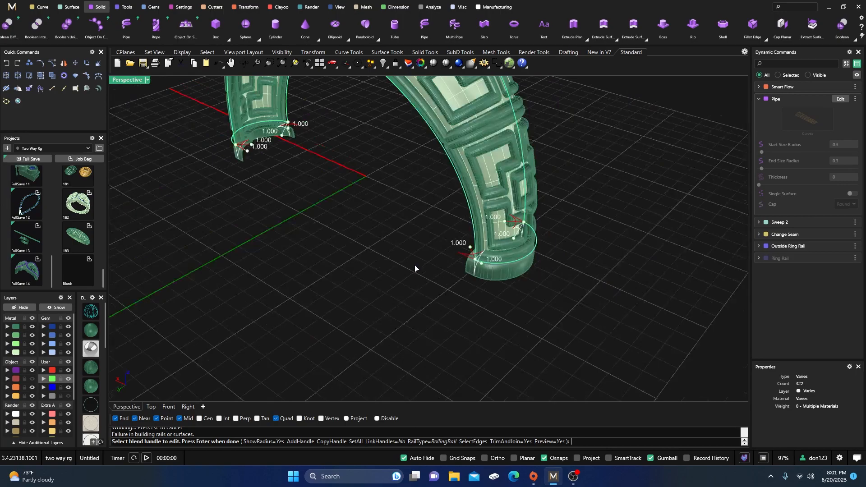
pyautogui.click(356, 442)
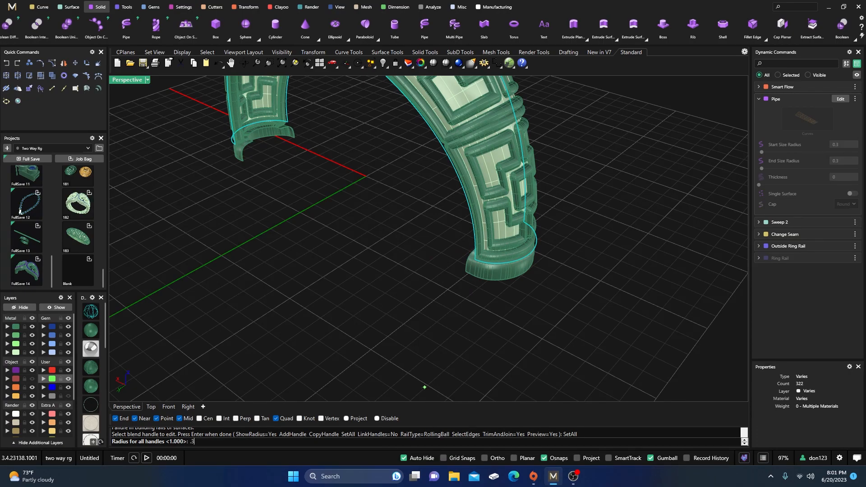
pyautogui.press('Return')
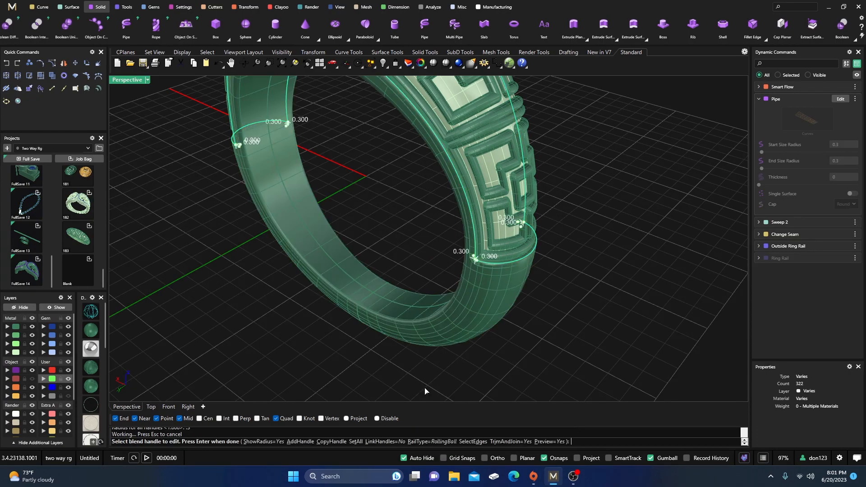
pyautogui.scroll(6, 487, 287)
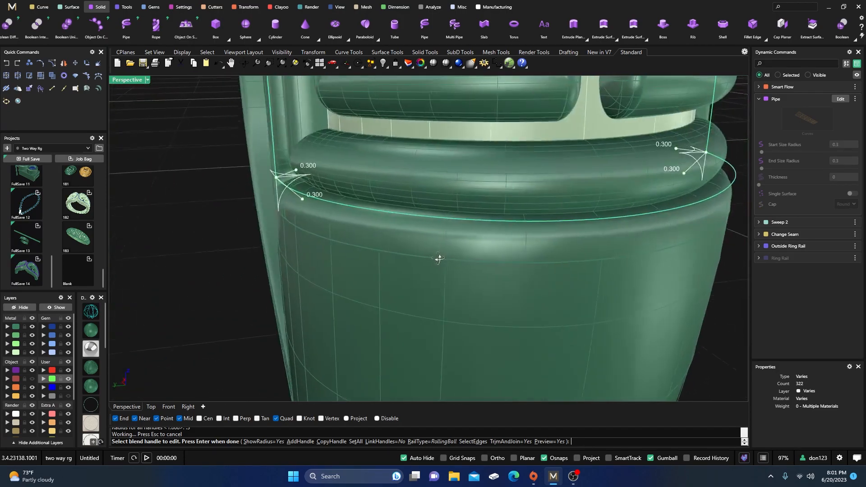
pyautogui.moveTo(439, 259); pyautogui.dragTo(477, 293, button='right')
pyautogui.scroll(-8, 343, 236)
pyautogui.scroll(-10, 400, 252)
pyautogui.press('Return')
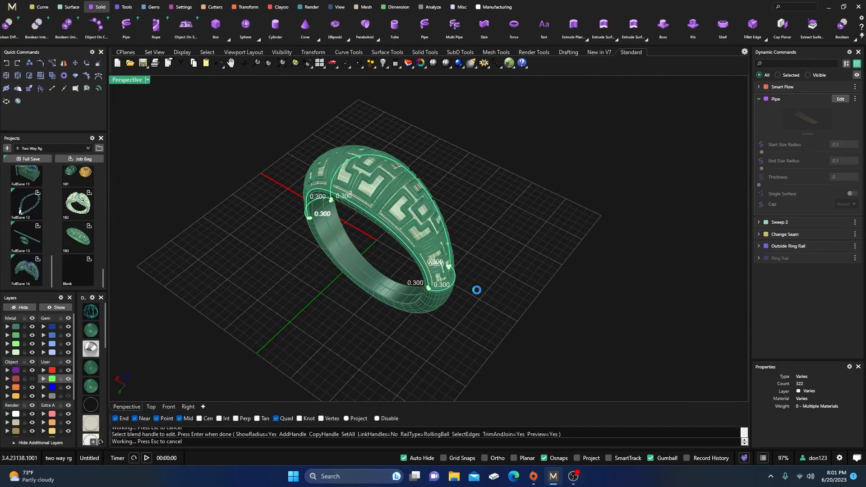
# Step: Join the blended ring body with the recessed top surface
pyautogui.scroll(5, 349, 216)
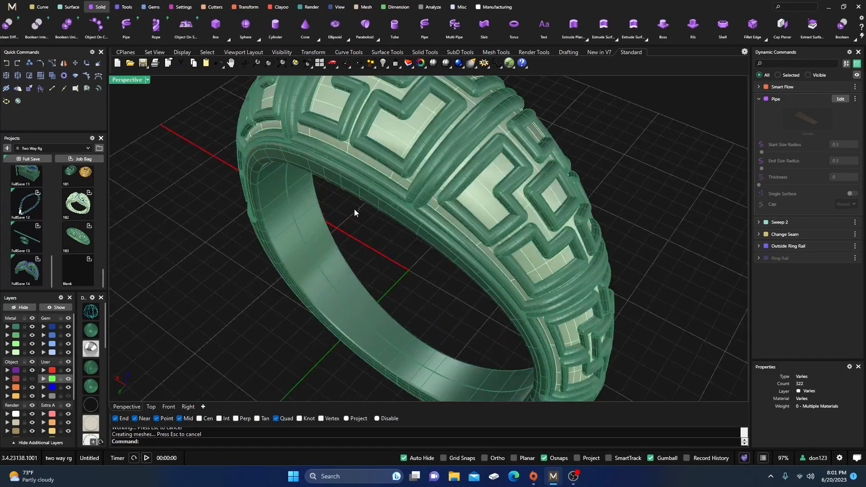
pyautogui.click(385, 207)
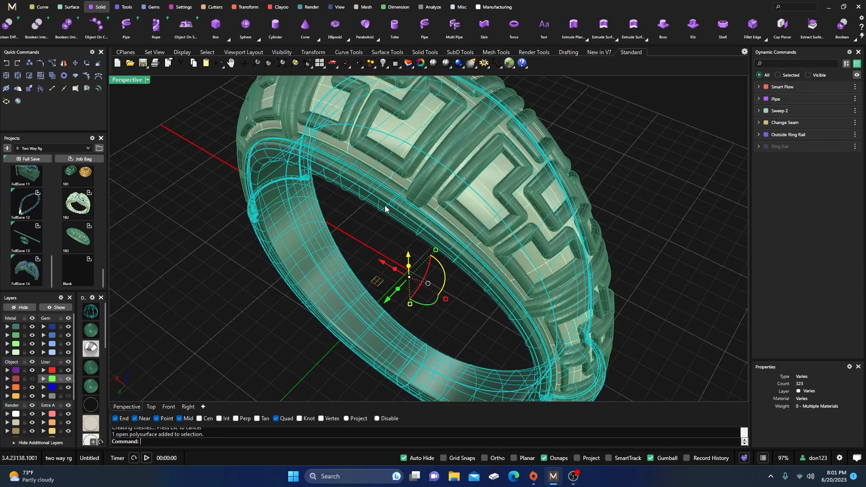
pyautogui.keyDown('shift'); pyautogui.click(407, 132); pyautogui.keyUp('shift')
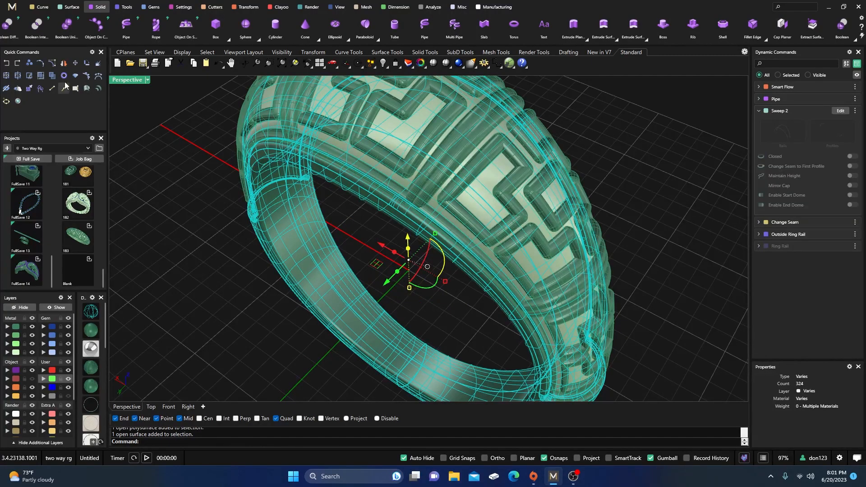
pyautogui.click(36, 79)
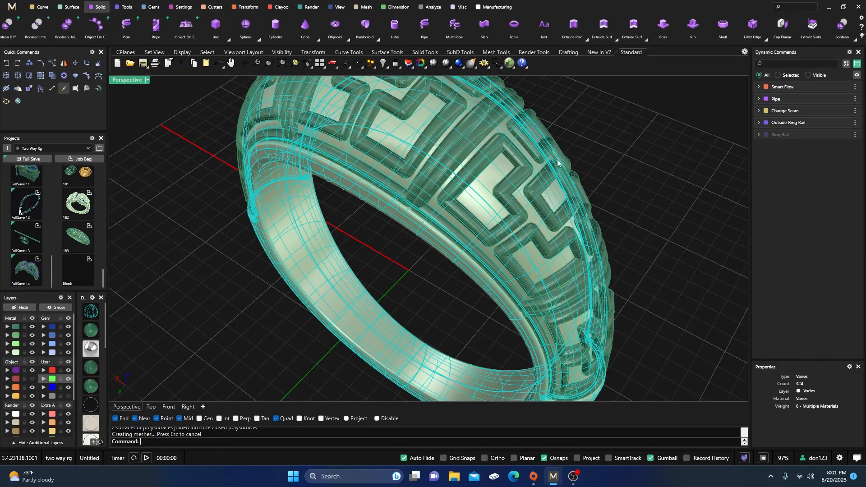
pyautogui.click(589, 196)
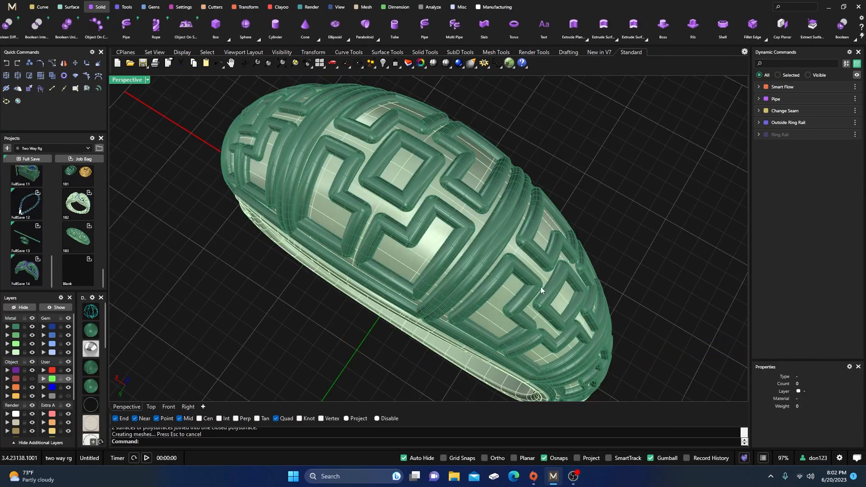
# Step: Check the joined ring's object type and weight in its properties
pyautogui.moveTo(540, 286); pyautogui.dragTo(537, 233, button='right')
pyautogui.click(456, 201)
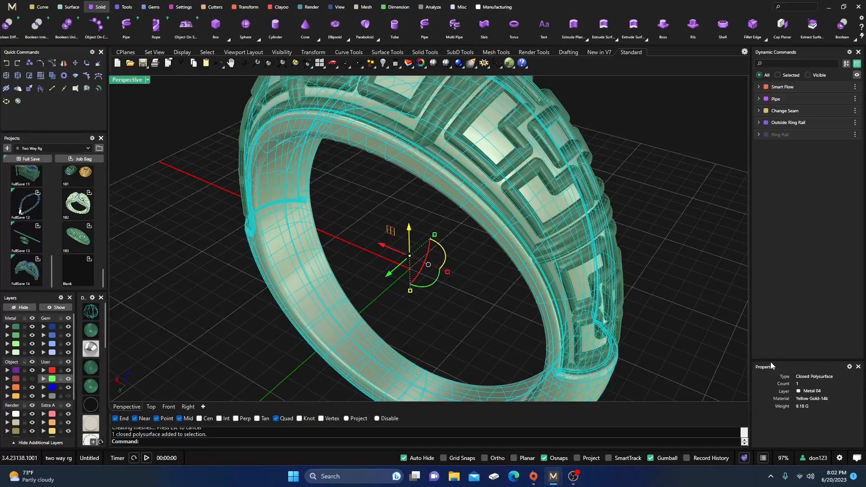
pyautogui.press('Escape')
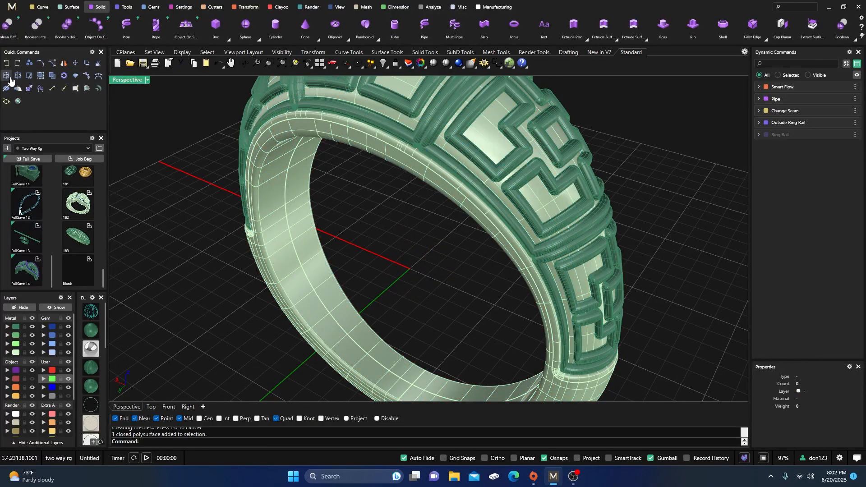
# Step: Undo the join between the ring body and the recessed top surface
pyautogui.click(18, 75)
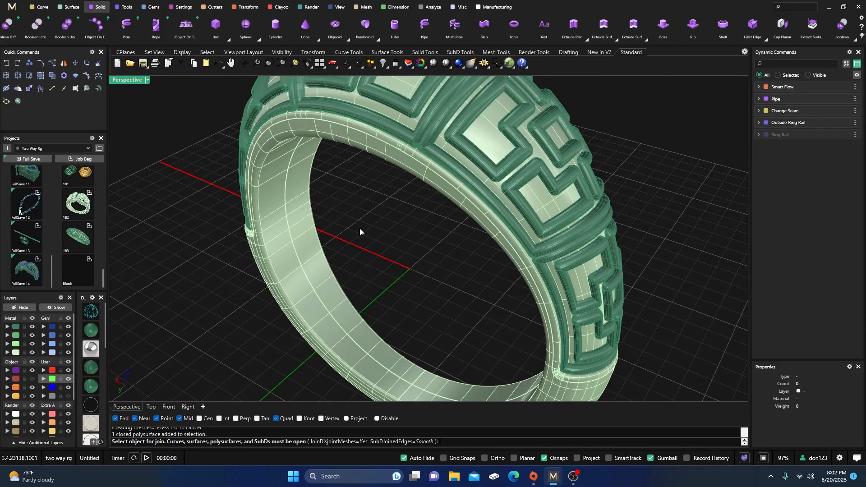
pyautogui.press('Escape')
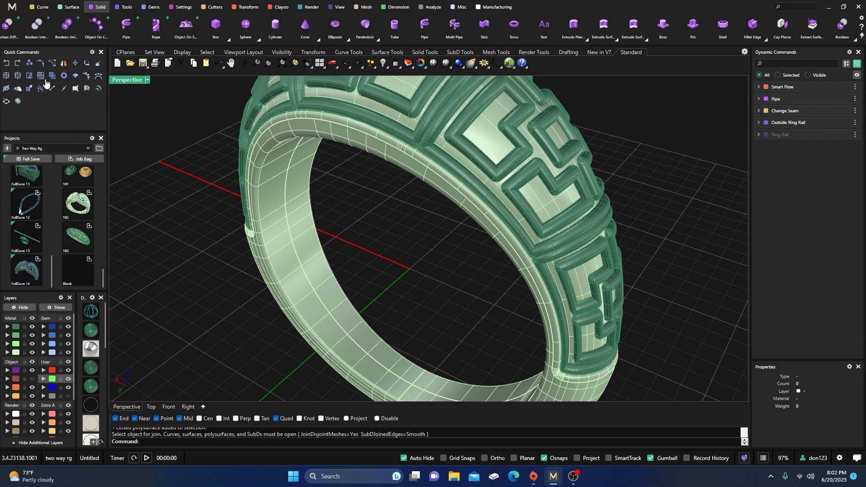
pyautogui.hotkey('ctrl', 'z')
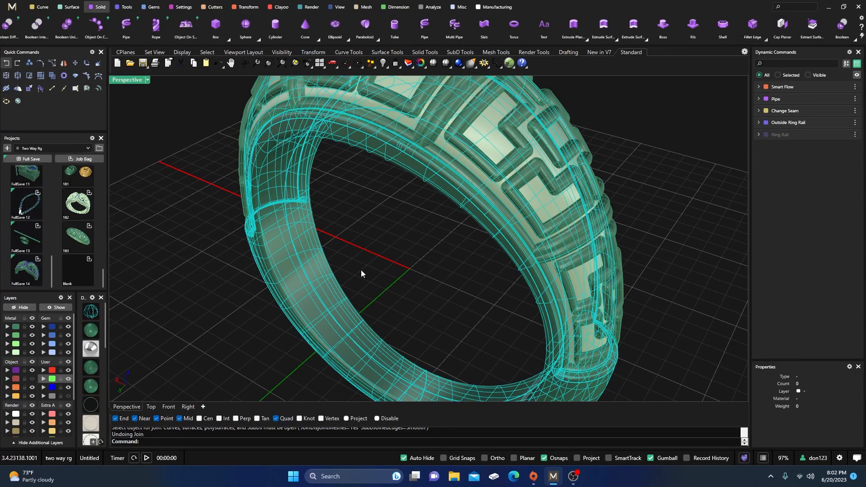
pyautogui.press('Escape')
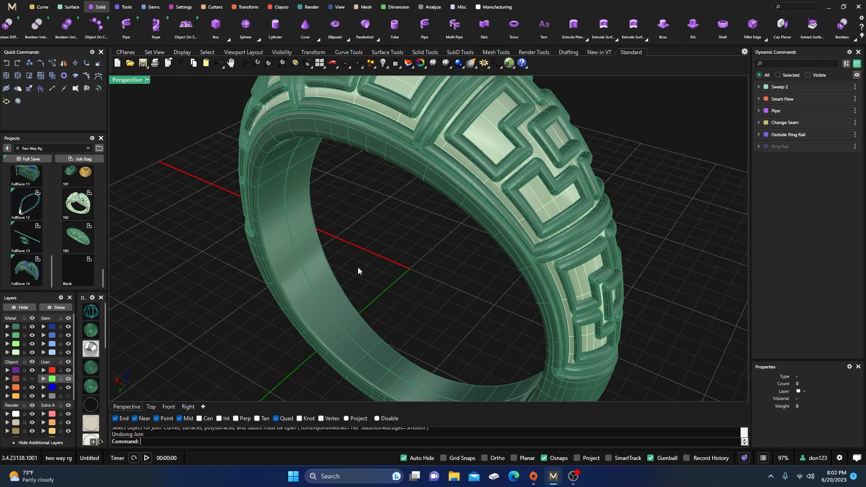
# Step: Open Render Studio and apply a White Gold-14k render metal to the Metal 01 ring body and piped pattern
pyautogui.scroll(-5, 285, 266)
pyautogui.scroll(5, 286, 266)
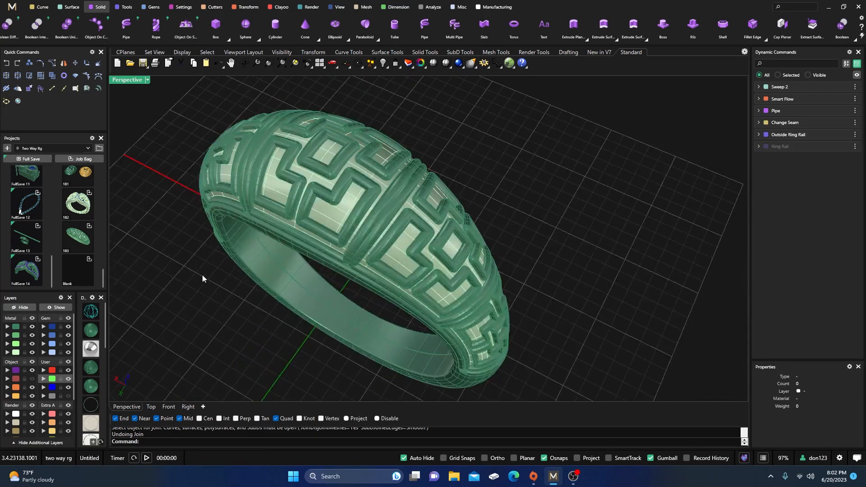
pyautogui.click(17, 101)
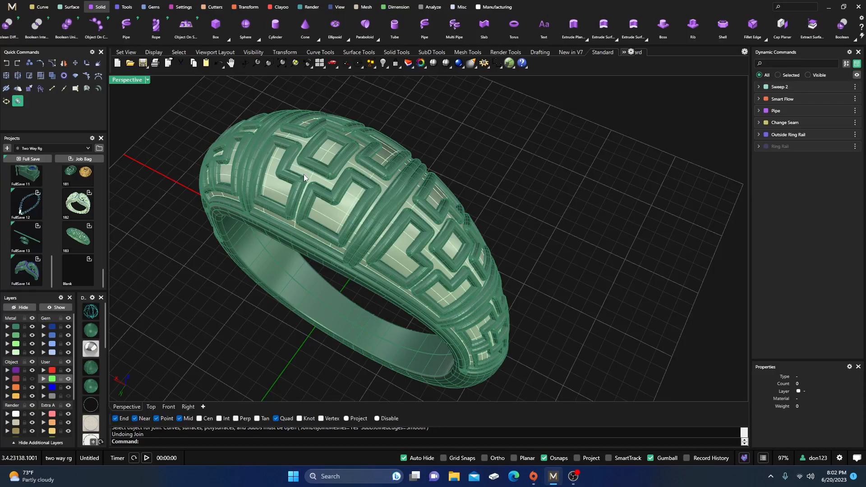
pyautogui.scroll(-6, 453, 223)
pyautogui.moveTo(453, 224)
pyautogui.mouseDown(button='right')
pyautogui.moveTo(468, 245)
pyautogui.moveTo(456, 236)
pyautogui.mouseUp(button='right')
pyautogui.click(18, 328)
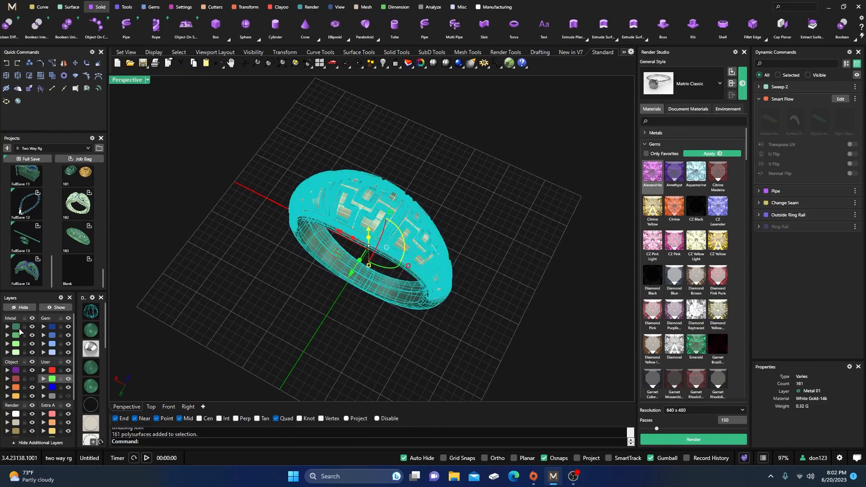
pyautogui.click(654, 144)
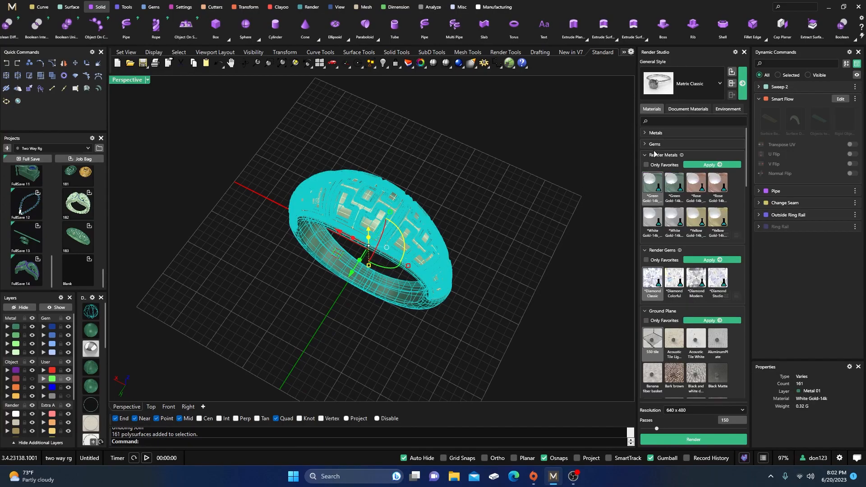
pyautogui.click(708, 165)
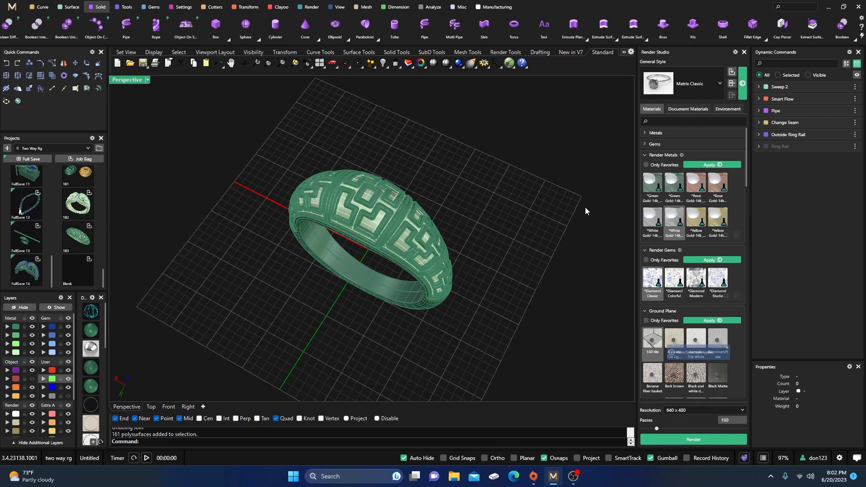
# Step: Apply the Gray Tile ground plane material to the recessed top surface beneath the pattern
pyautogui.scroll(-10, 690, 271)
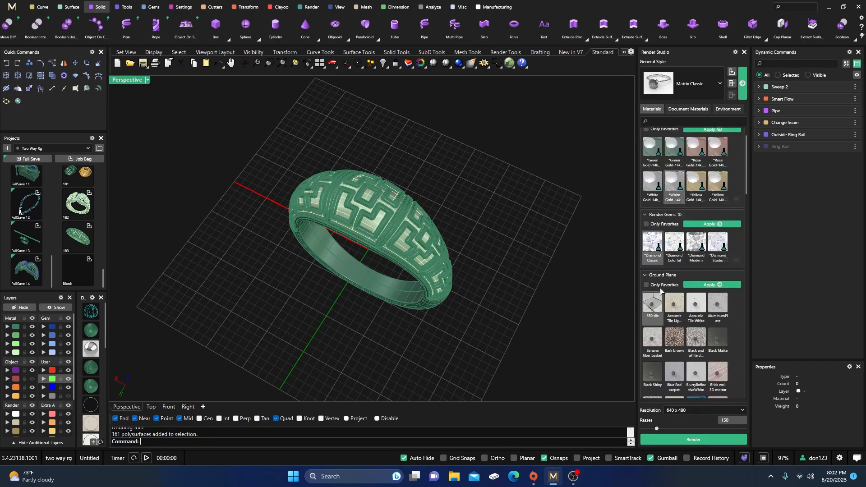
pyautogui.scroll(5, 377, 247)
pyautogui.click(420, 211)
pyautogui.scroll(-4, 316, 239)
pyautogui.scroll(-2, 704, 316)
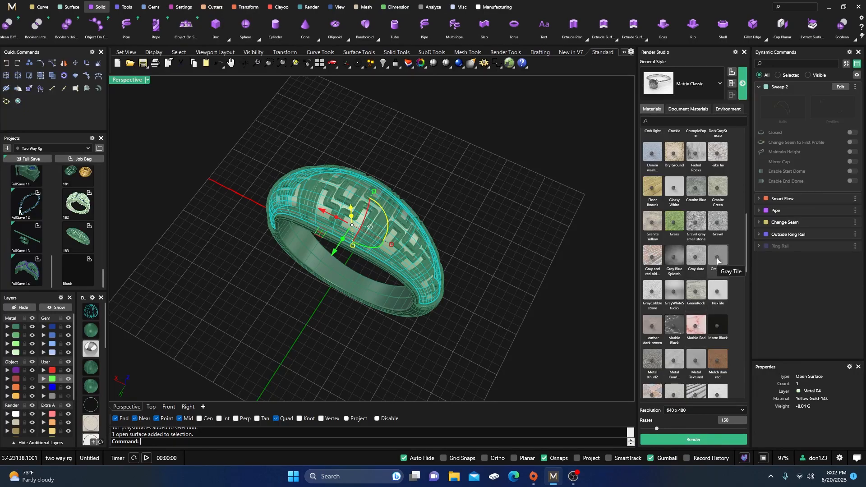
pyautogui.scroll(6, 713, 253)
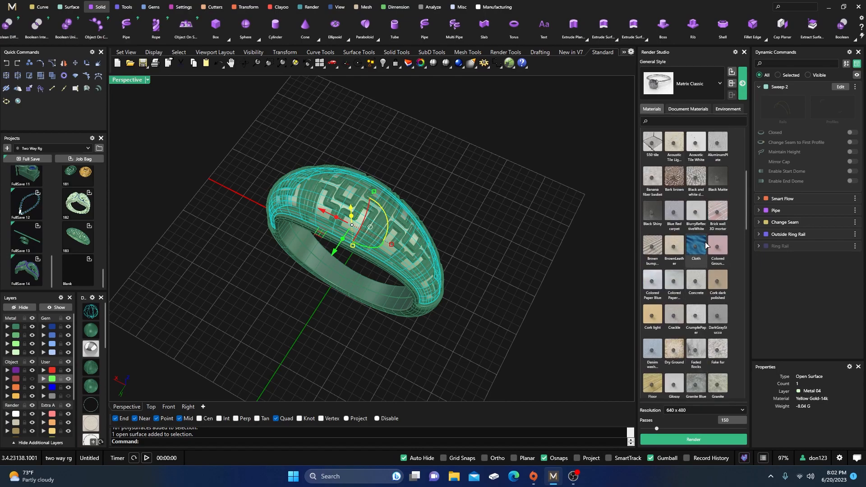
pyautogui.click(711, 195)
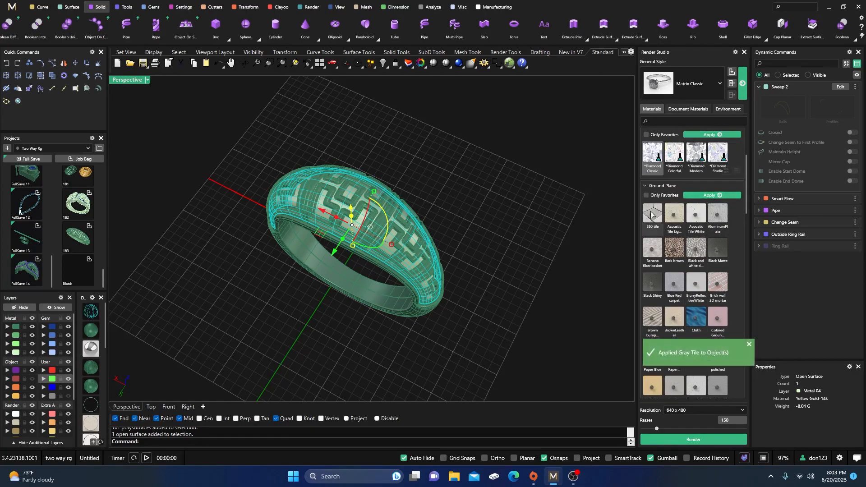
# Step: Clear the selection and set the Perspective viewport's display mode to Raytraced
pyautogui.click(519, 188)
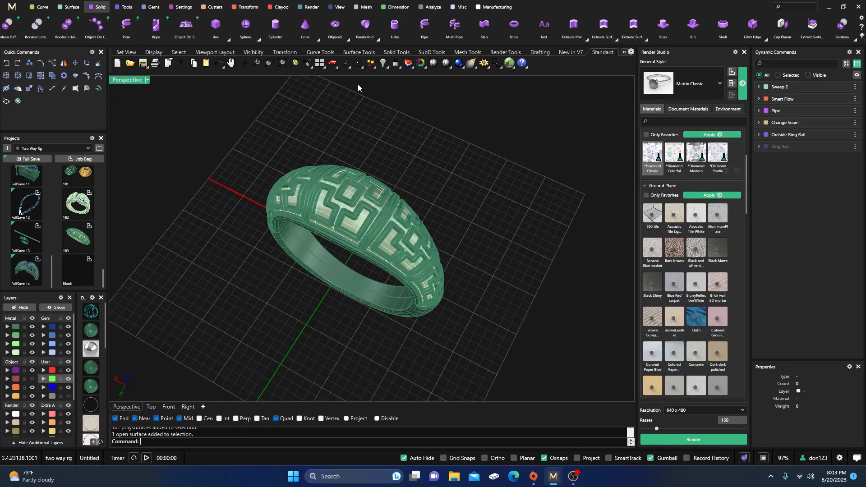
pyautogui.click(148, 80)
pyautogui.click(179, 120)
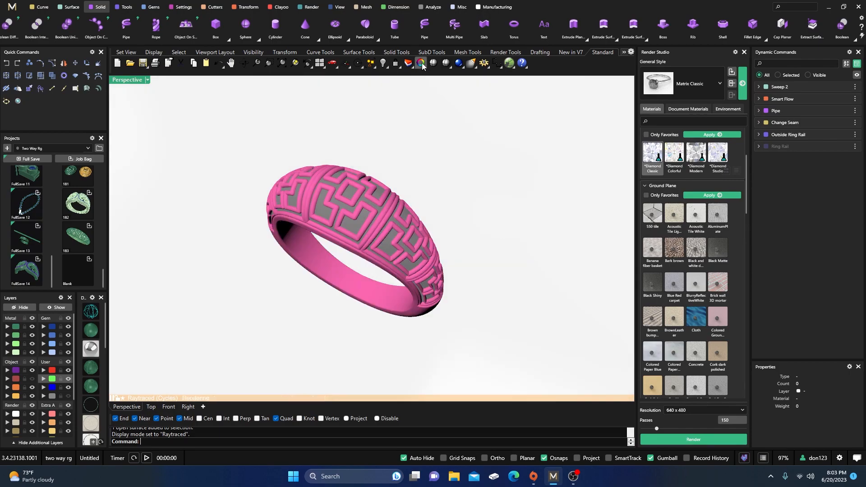
# Step: Enable the NVIDIA denoiser post effect and check the raytraced ring from several angles
pyautogui.click(421, 64)
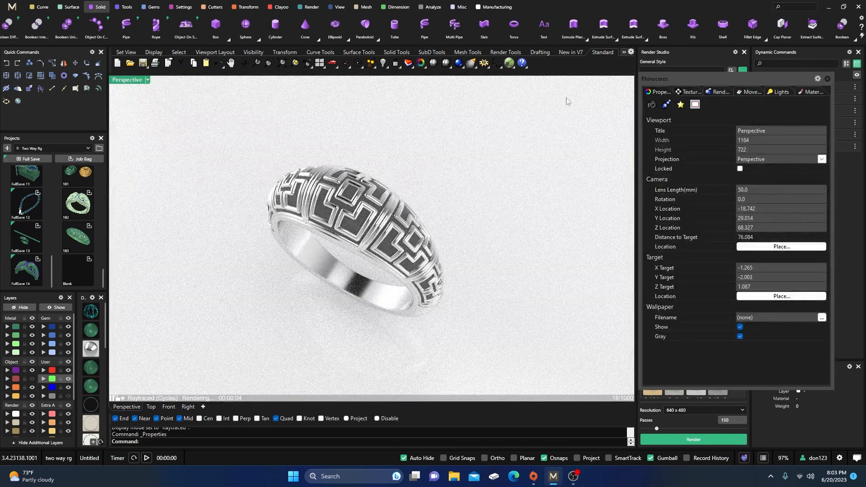
pyautogui.click(681, 105)
pyautogui.click(657, 148)
pyautogui.moveTo(395, 266); pyautogui.dragTo(384, 327, button='right')
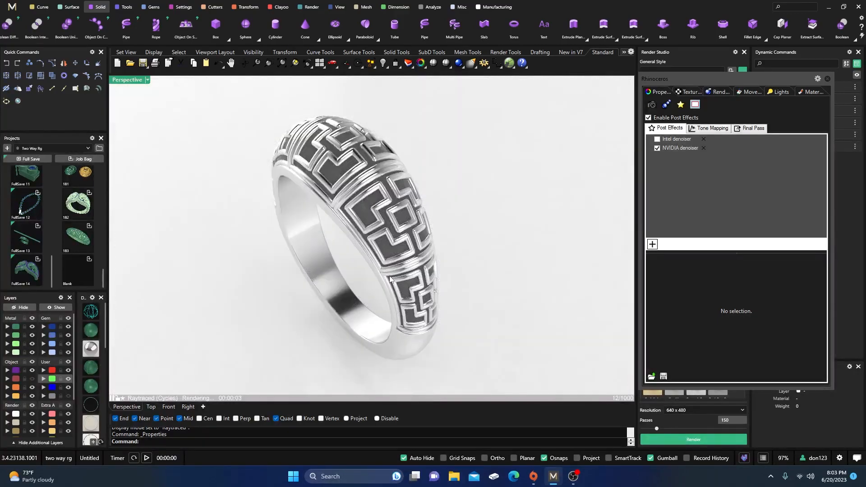
pyautogui.scroll(-2, 379, 227)
pyautogui.moveTo(379, 266); pyautogui.dragTo(378, 258, button='right')
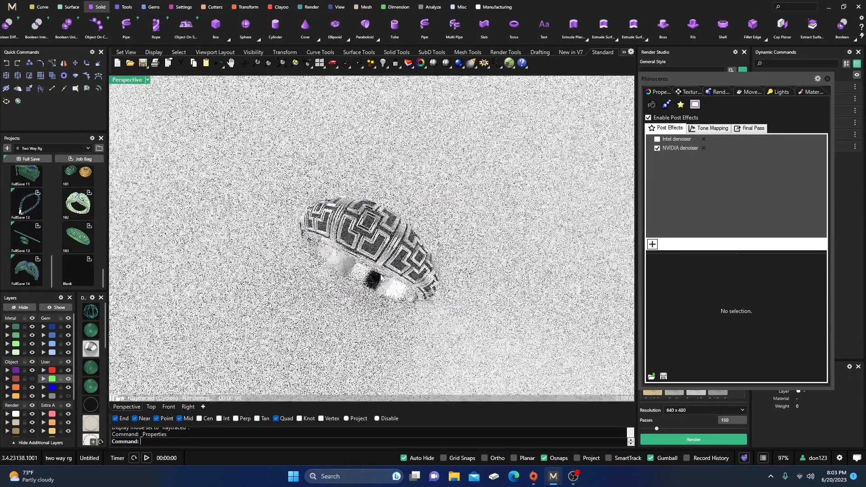
pyautogui.scroll(2, 377, 258)
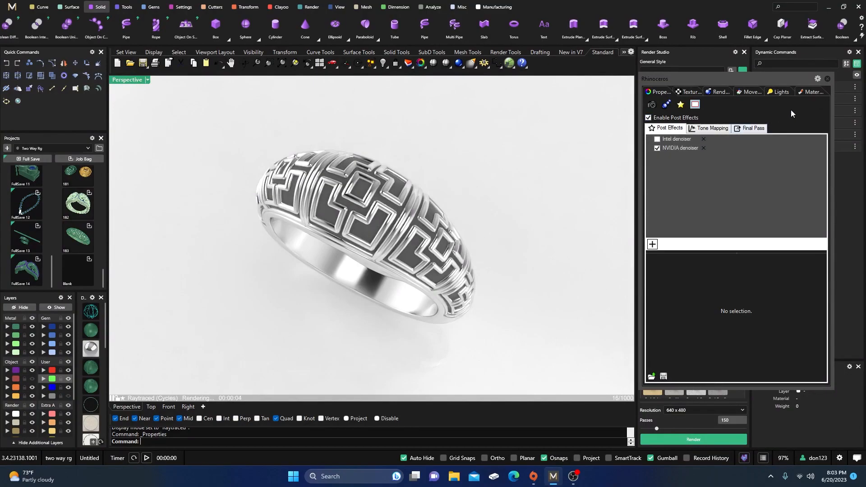
pyautogui.click(827, 80)
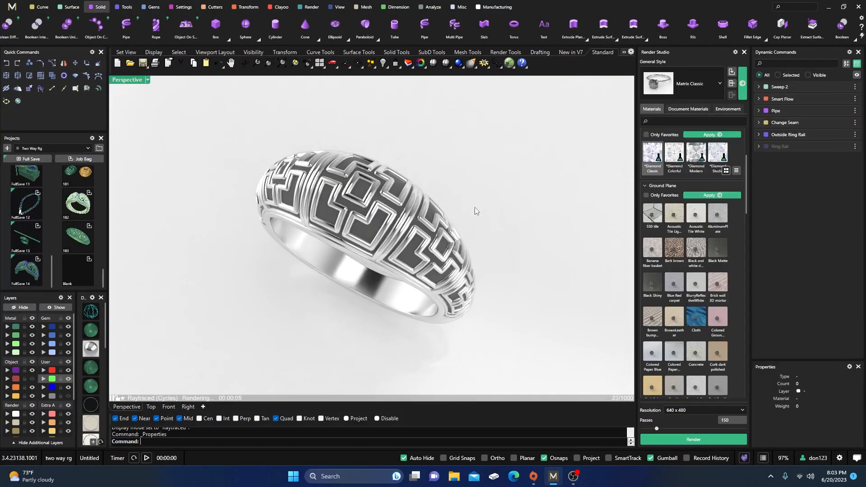
# Step: Switch the Perspective viewport back to the green shaded display mode and close Render Studio
pyautogui.click(86, 335)
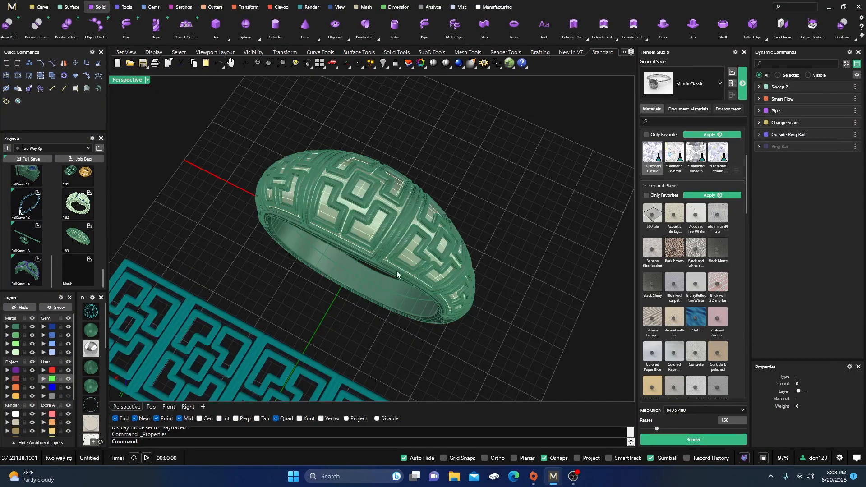
pyautogui.click(744, 52)
# Step: Join the recessed top surface and the ring body into one polysurface
pyautogui.keyDown('ctrl'); pyautogui.moveTo(302, 238); pyautogui.dragTo(346, 193, button='right'); pyautogui.keyUp('ctrl')
pyautogui.click(346, 193)
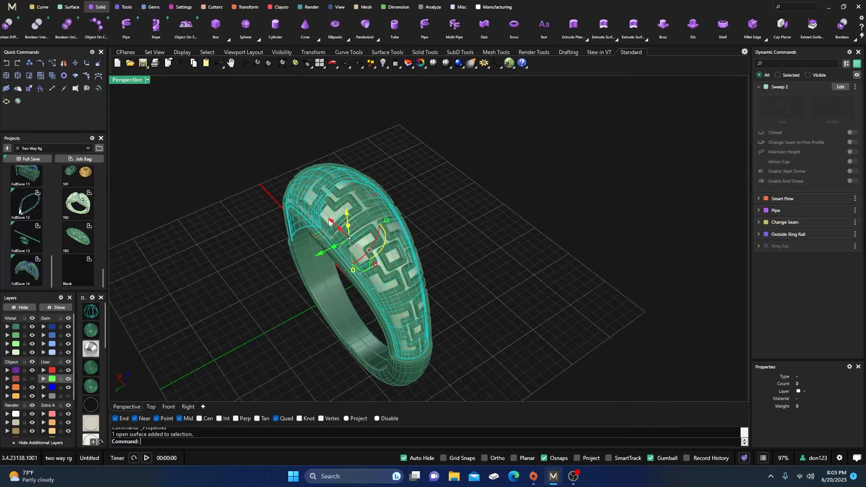
pyautogui.click(335, 289)
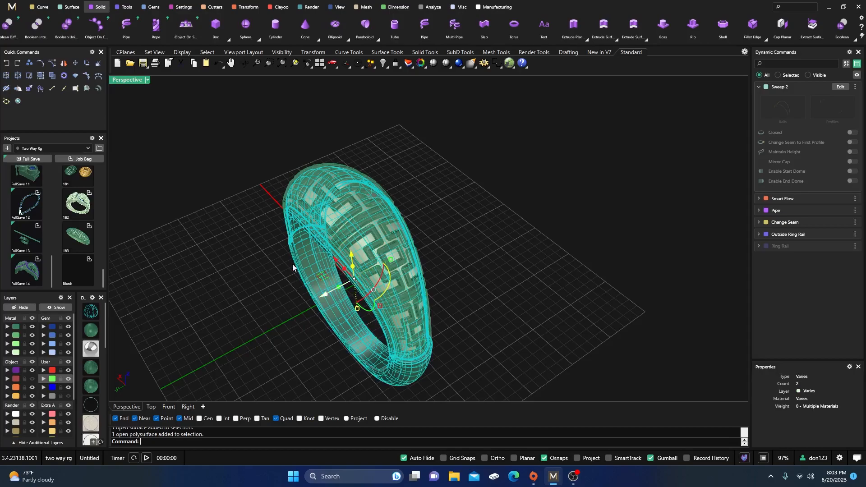
pyautogui.click(6, 76)
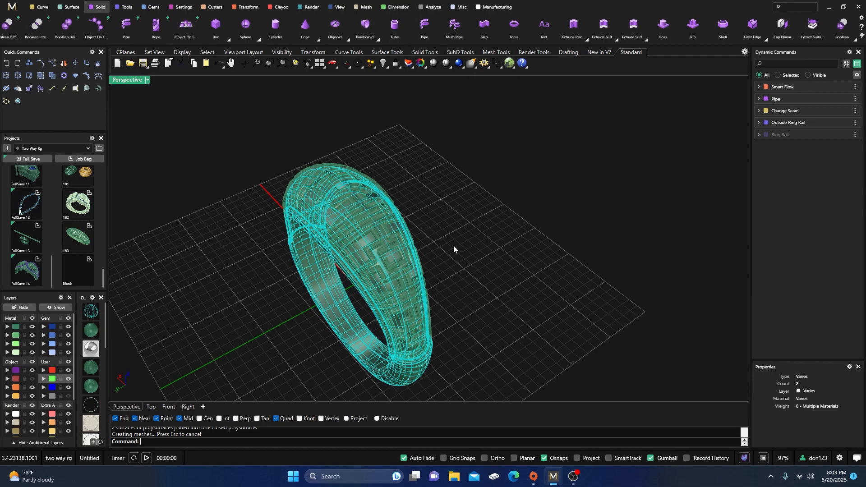
pyautogui.click(437, 234)
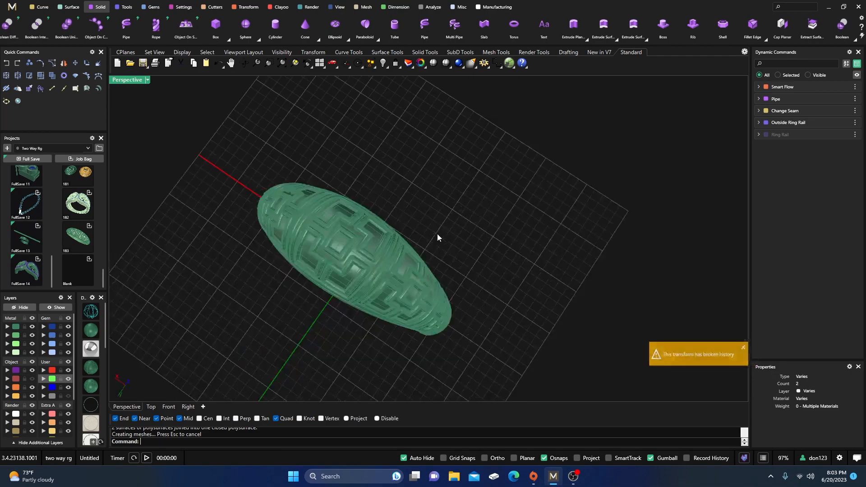
# Step: Inspect the joined ring body and the piped pattern by selecting each one separately
pyautogui.moveTo(442, 240); pyautogui.dragTo(373, 286, button='right')
pyautogui.scroll(5, 373, 285)
pyautogui.click(367, 260)
pyautogui.click(592, 223)
pyautogui.scroll(-5, 419, 268)
pyautogui.moveTo(418, 269)
pyautogui.mouseDown(button='right')
pyautogui.moveTo(444, 296)
pyautogui.moveTo(375, 250)
pyautogui.moveTo(412, 274)
pyautogui.mouseUp(button='right')
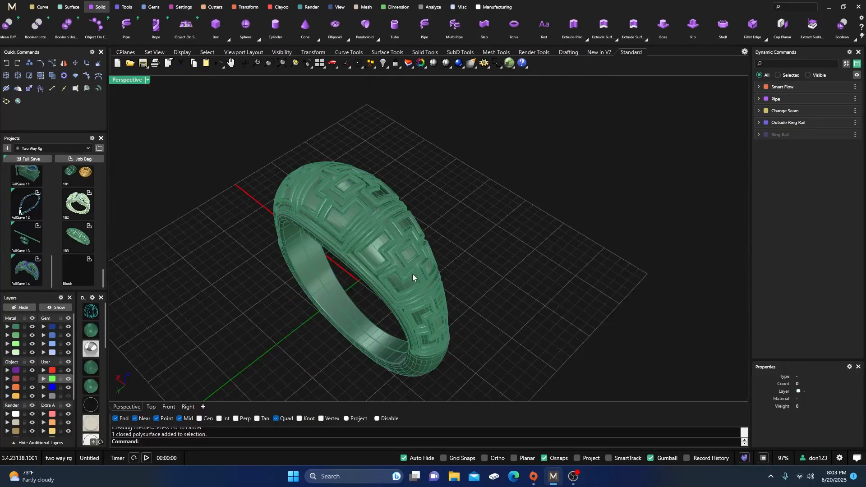
pyautogui.click(375, 234)
pyautogui.click(434, 150)
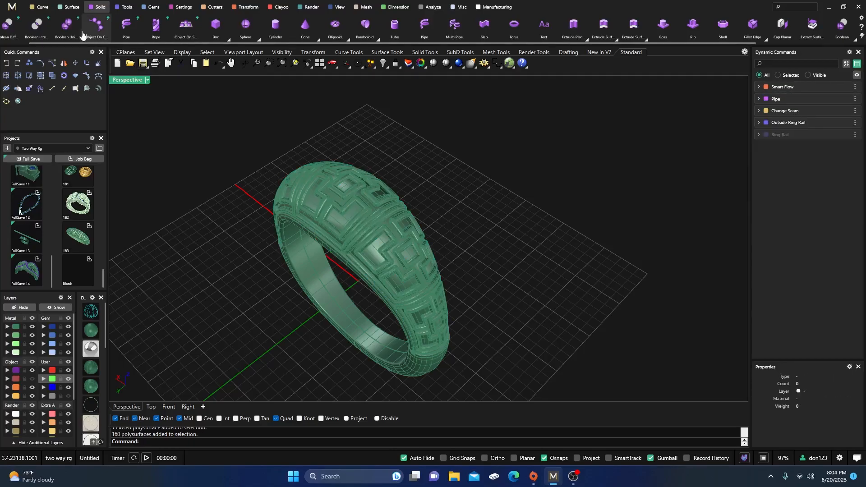
# Step: Try a Boolean Union between the ring body and the piped Jali pattern
pyautogui.click(63, 33)
pyautogui.scroll(6, 332, 278)
pyautogui.click(364, 123)
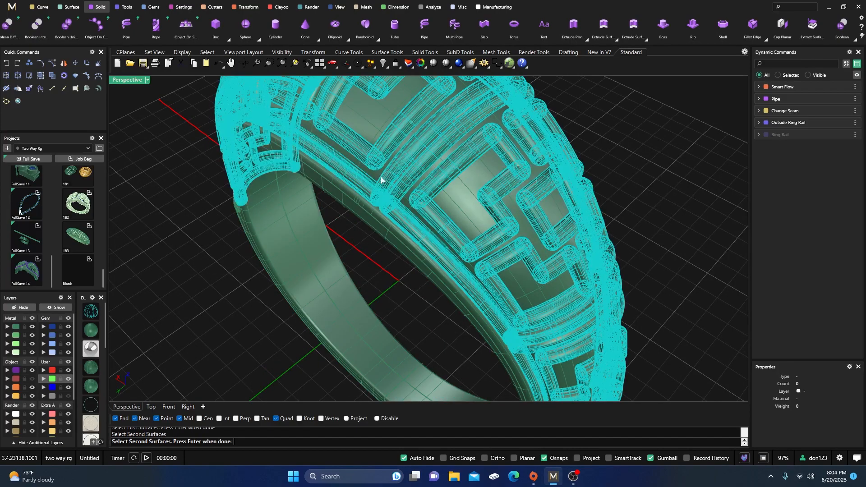
pyautogui.rightClick(384, 153)
pyautogui.rightClick(346, 269)
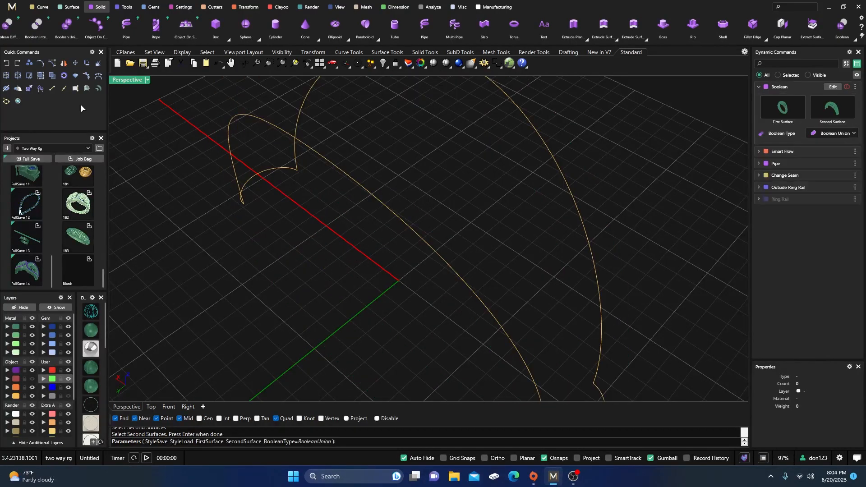
pyautogui.press('Escape')
pyautogui.scroll(-5, 333, 224)
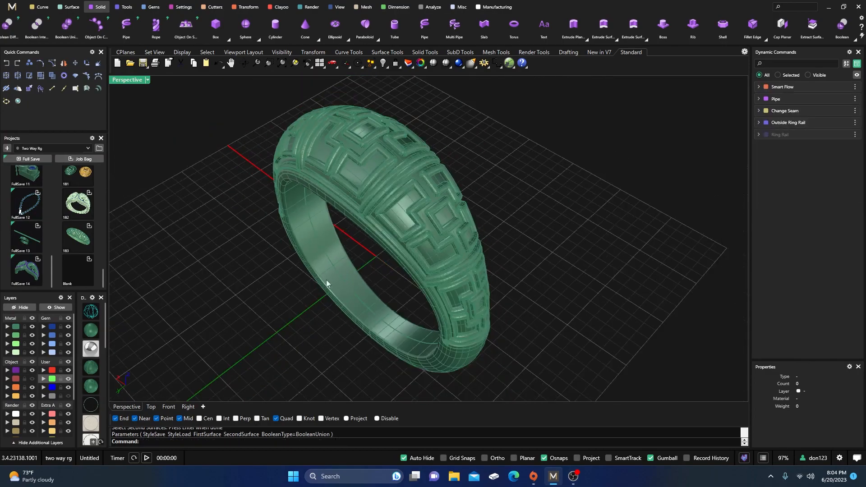
# Step: Move the four Creation-layer curves to the User 04 layer, and hide the piped pattern and ring body
pyautogui.click(17, 396)
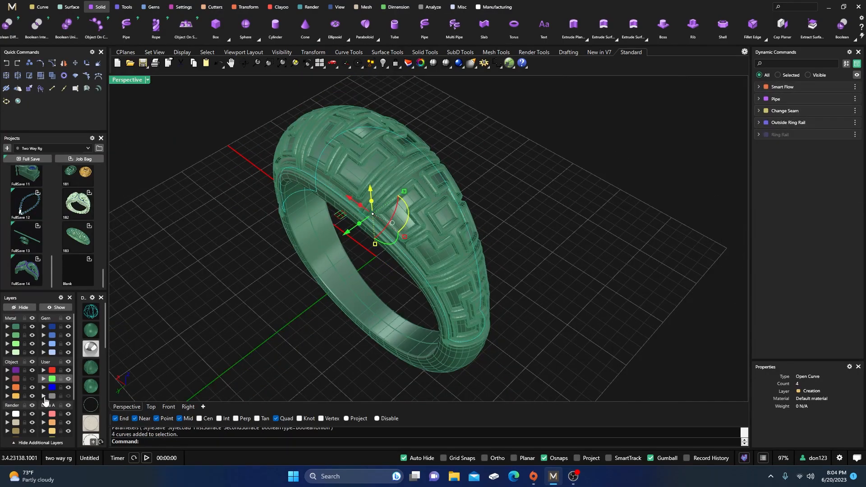
pyautogui.keyDown('shift'); pyautogui.moveTo(331, 182); pyautogui.dragTo(130, 247); pyautogui.keyUp('shift')
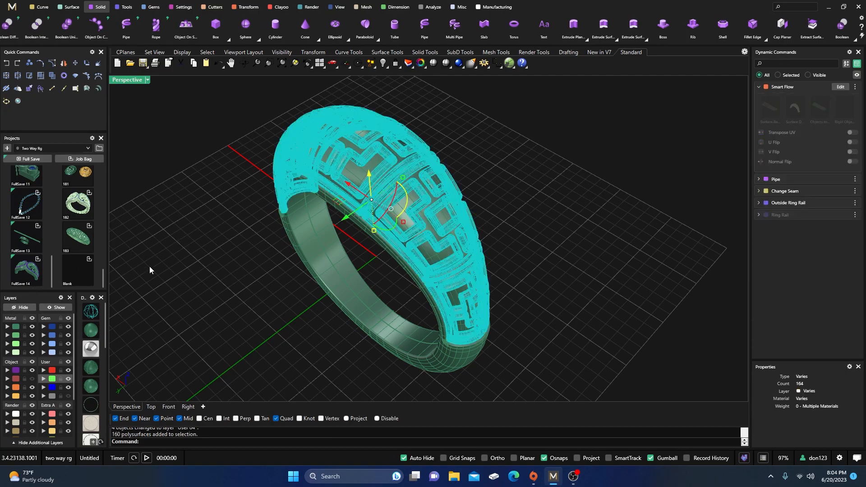
pyautogui.click(13, 307)
pyautogui.click(291, 219)
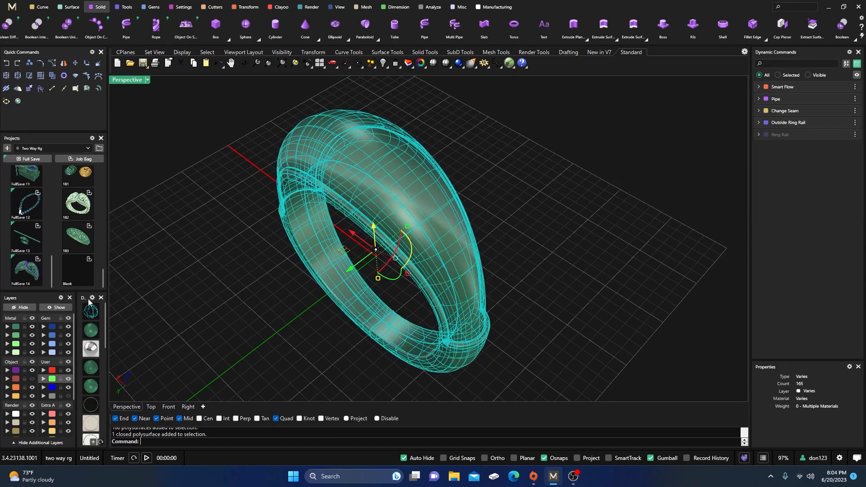
pyautogui.click(20, 307)
# Step: Show all hidden objects and move the flat Jali pattern with its curves and base surface to the User 04 layer
pyautogui.click(56, 308)
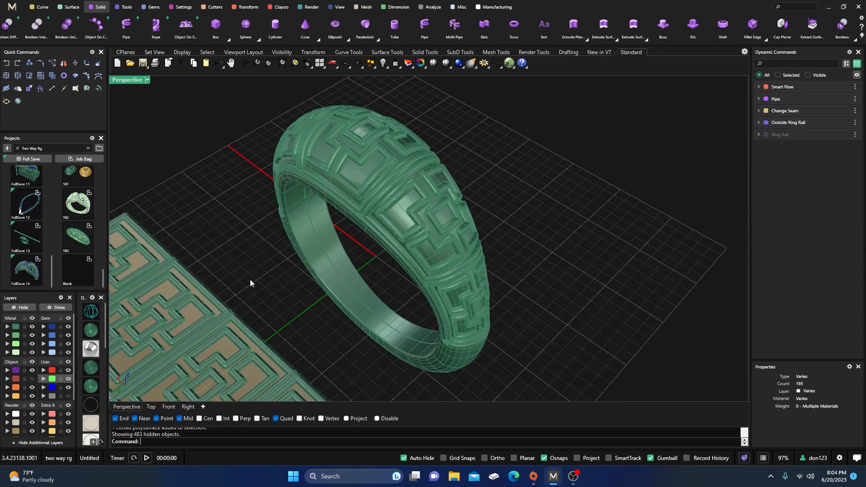
pyautogui.scroll(-8, 407, 221)
pyautogui.moveTo(428, 264); pyautogui.dragTo(387, 285, button='right')
pyautogui.moveTo(280, 164); pyautogui.dragTo(366, 308)
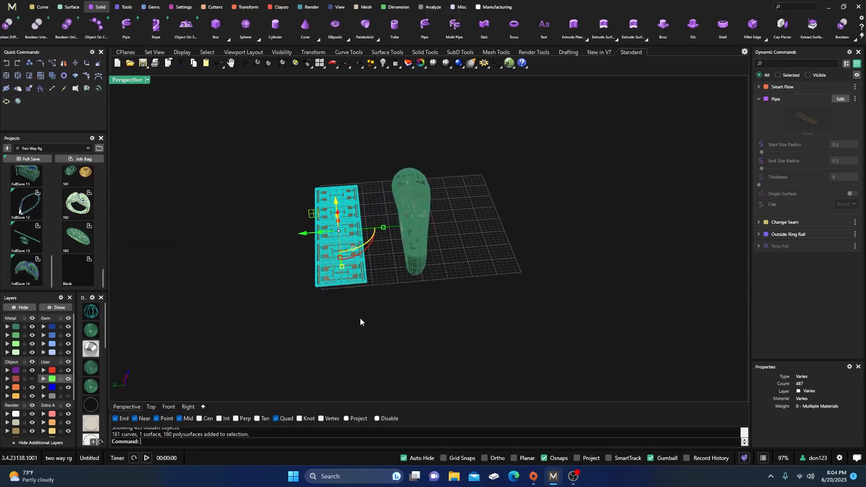
pyautogui.click(52, 396)
# Step: Run Mesh Repair on the ring body together with its piped pattern
pyautogui.moveTo(268, 321); pyautogui.dragTo(373, 332, button='right')
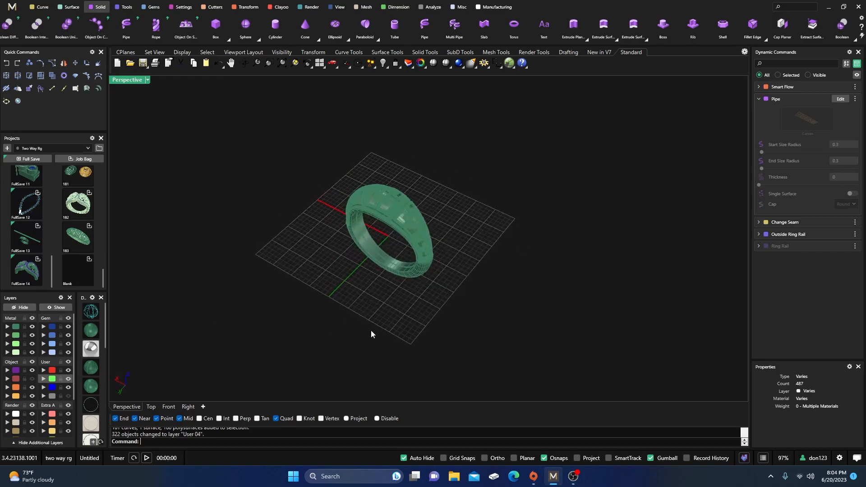
pyautogui.scroll(5, 421, 250)
pyautogui.moveTo(421, 250); pyautogui.dragTo(454, 329, button='right')
pyautogui.click(372, 197)
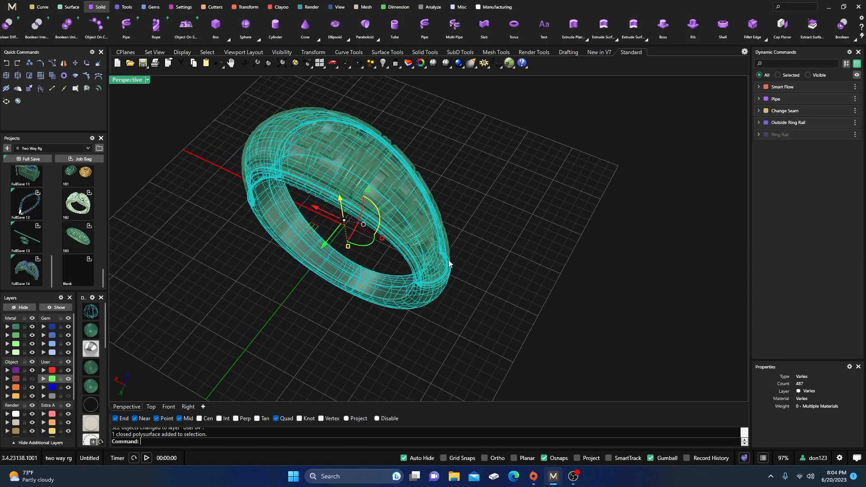
pyautogui.click(378, 326)
pyautogui.click(389, 306)
pyautogui.click(347, 351)
pyautogui.scroll(-4, 364, 370)
pyautogui.moveTo(363, 370); pyautogui.dragTo(291, 300, button='right')
pyautogui.moveTo(305, 146); pyautogui.dragTo(453, 358)
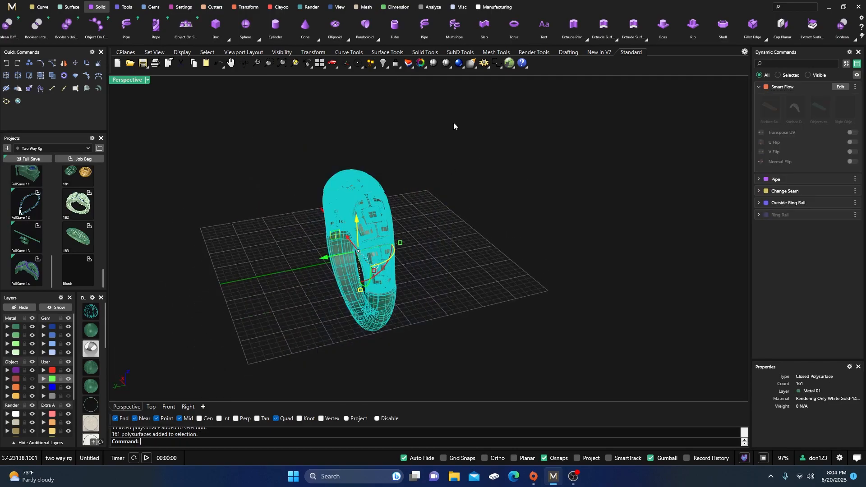
pyautogui.click(496, 11)
pyautogui.click(196, 30)
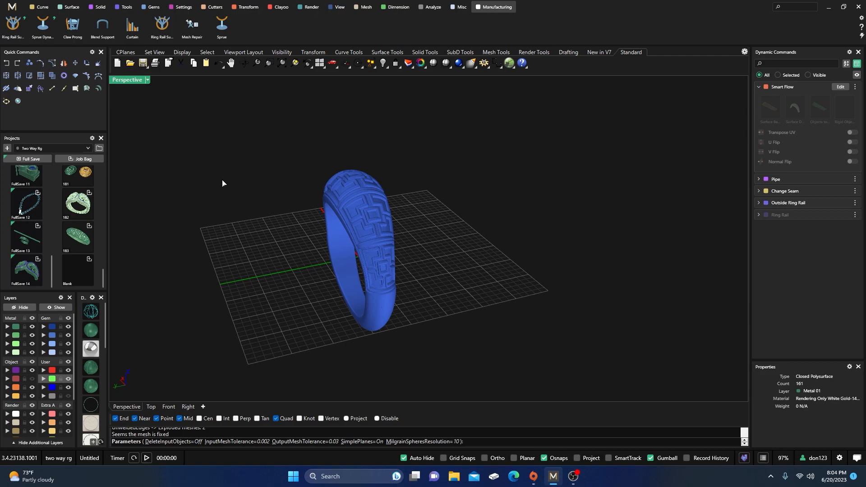
# Step: Inspect the repaired mesh preview, set OutputMeshTolerance to 0.01 and accept the Mesh Repair result
pyautogui.moveTo(307, 275); pyautogui.dragTo(305, 293, button='right')
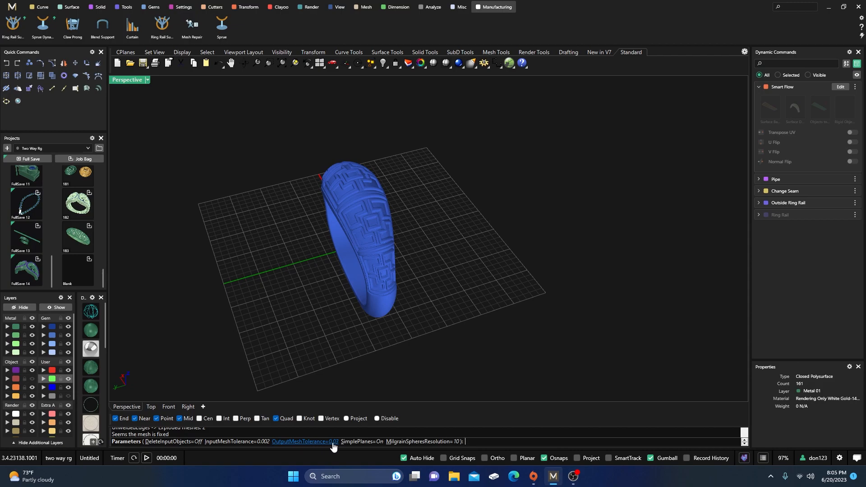
pyautogui.scroll(5, 369, 266)
pyautogui.scroll(3, 369, 266)
pyautogui.moveTo(373, 289); pyautogui.dragTo(362, 221, button='right')
pyautogui.scroll(-5, 361, 220)
pyautogui.click(303, 442)
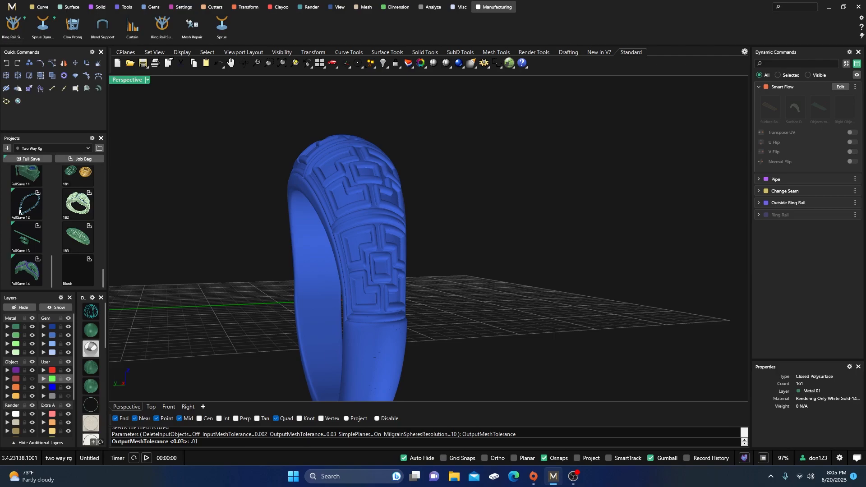
pyautogui.press('Return')
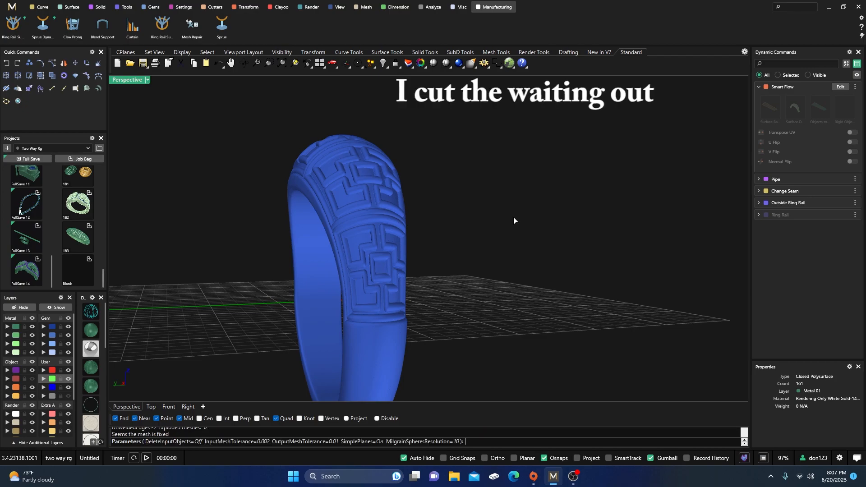
pyautogui.moveTo(478, 207); pyautogui.dragTo(510, 274, button='right')
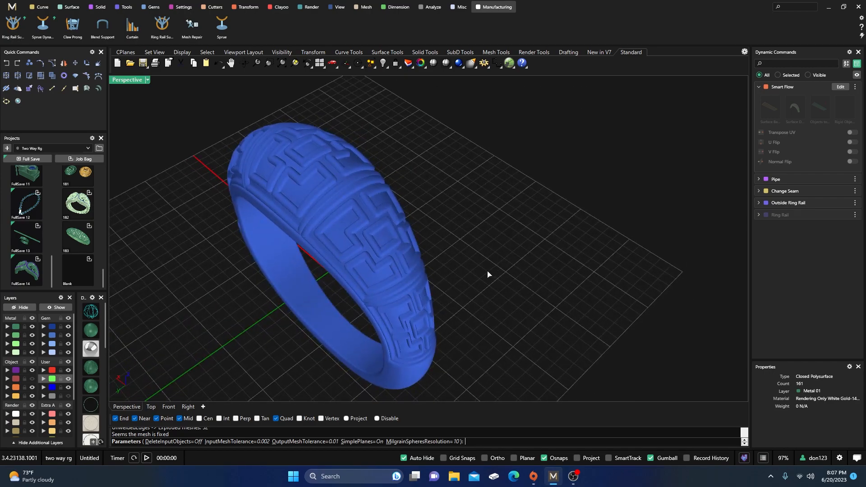
pyautogui.press('Return')
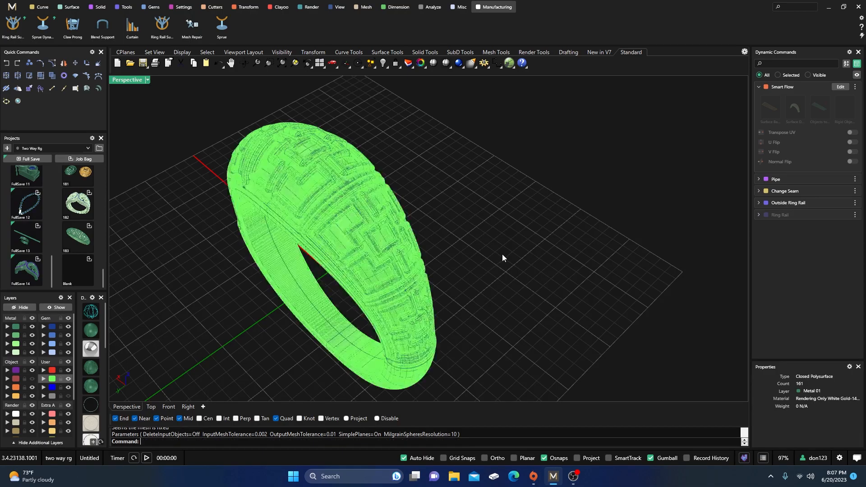
# Step: Select all closed polysurfaces, and set the viewport to a smooth shaded display mode that hides the mesh wires
pyautogui.click(744, 458)
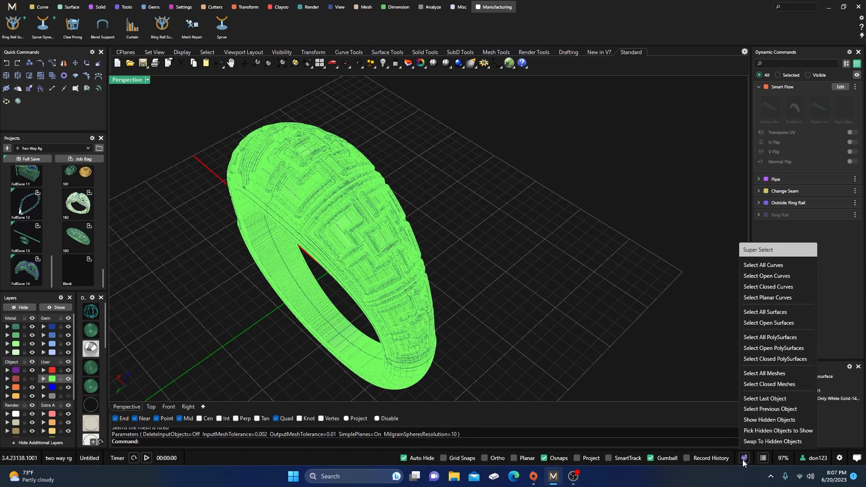
pyautogui.click(771, 360)
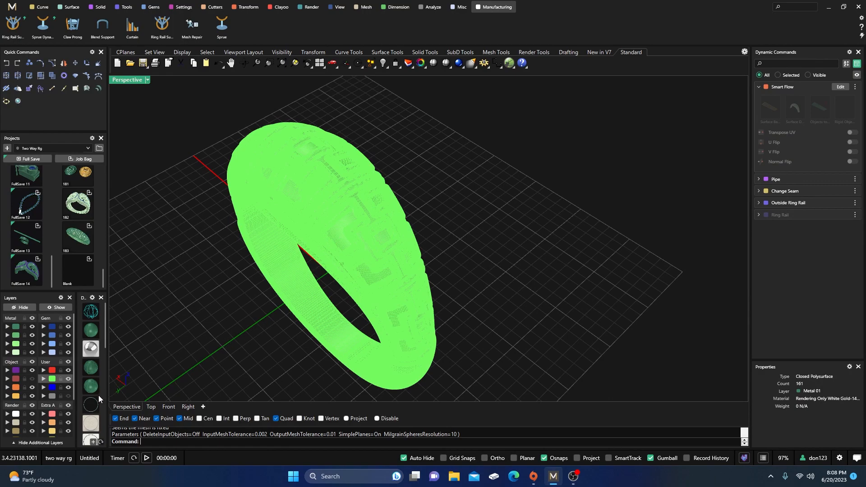
pyautogui.click(234, 282)
pyautogui.click(258, 264)
pyautogui.scroll(-3, 87, 394)
pyautogui.scroll(-3, 87, 393)
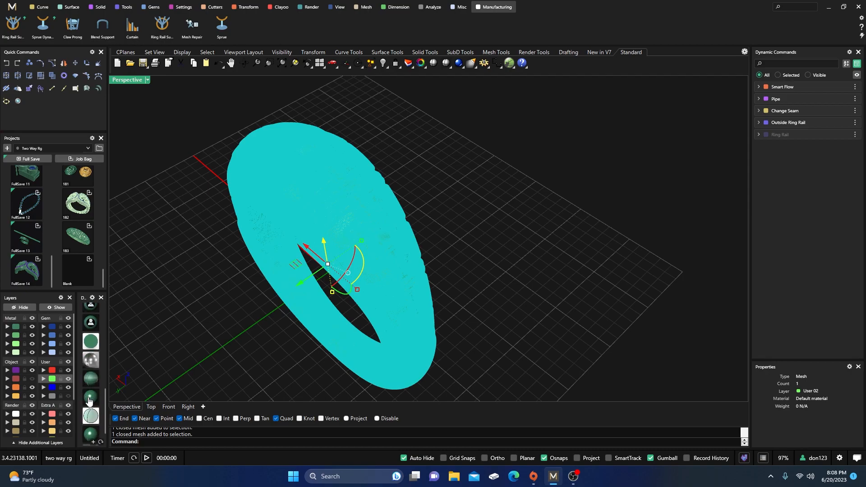
pyautogui.click(211, 303)
pyautogui.click(319, 220)
pyautogui.click(226, 307)
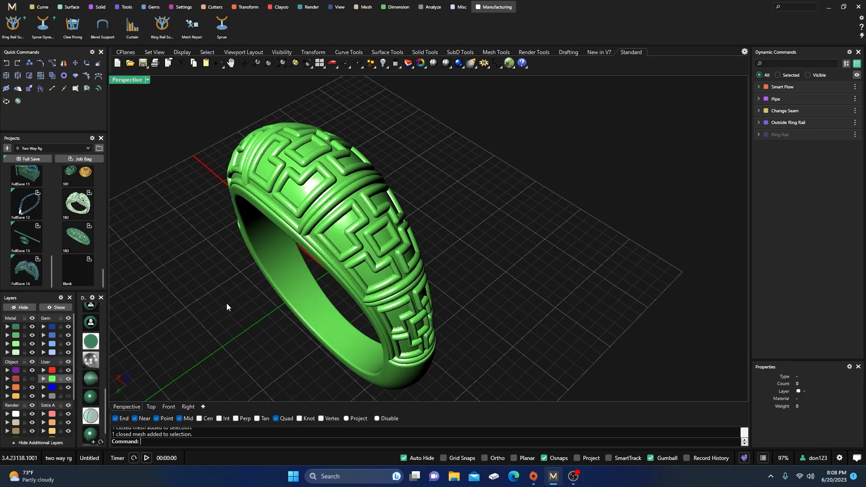
# Step: Move the repaired ring mesh to the Metal 01 layer and inspect its pattern up close
pyautogui.click(327, 213)
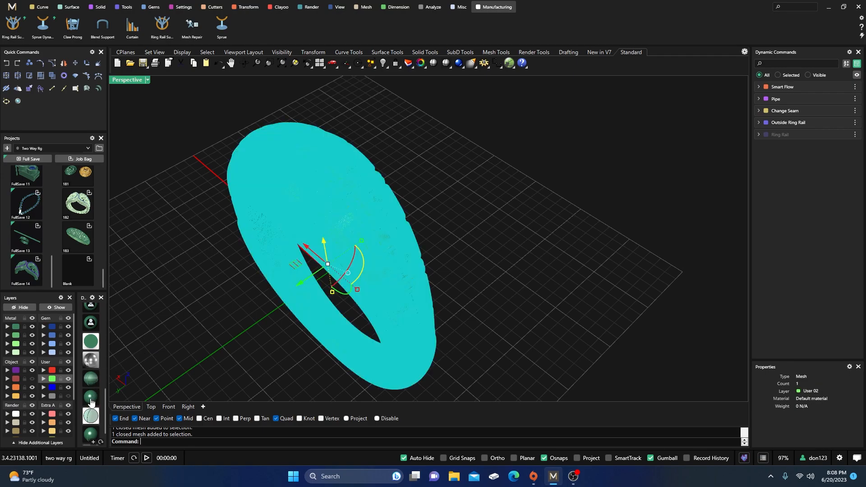
pyautogui.click(16, 327)
pyautogui.scroll(-3, 447, 243)
pyautogui.scroll(10, 409, 229)
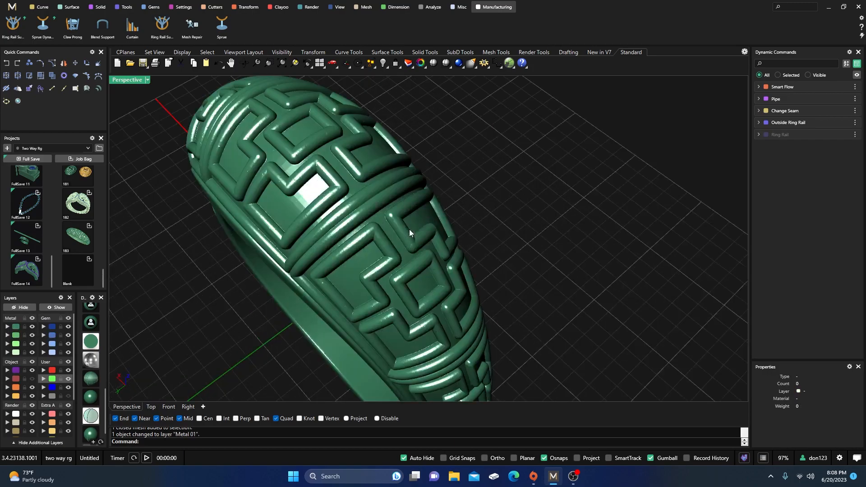
# Step: Run the What command on the repaired ring mesh to check its geometry description, then close the report and deselect the mesh
pyautogui.moveTo(418, 297); pyautogui.dragTo(413, 244, button='right')
pyautogui.scroll(-8, 397, 259)
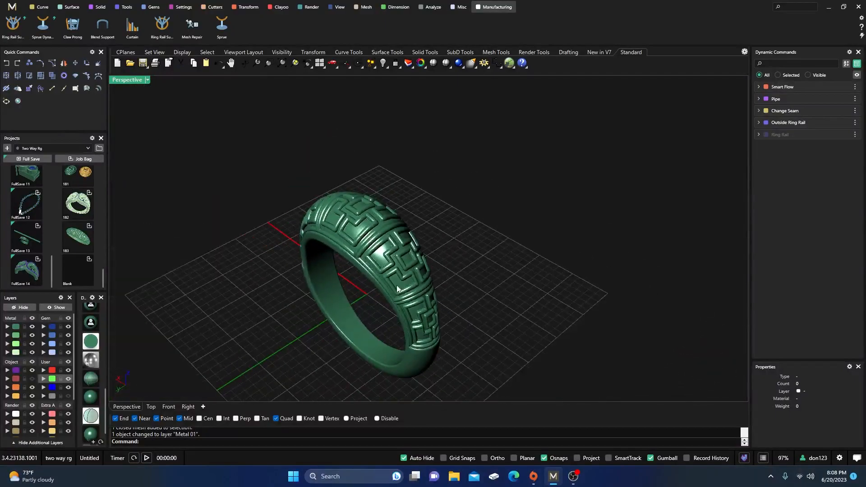
pyautogui.click(416, 246)
pyautogui.write('Wh')
pyautogui.press('Return')
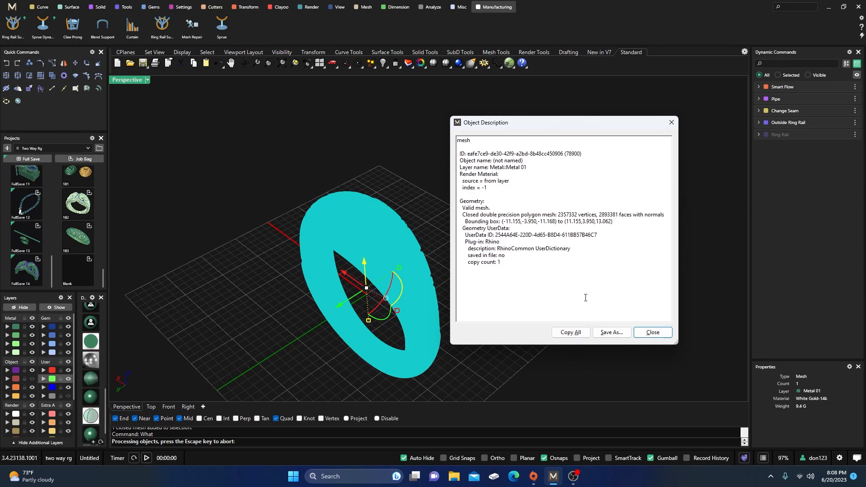
pyautogui.click(652, 333)
pyautogui.press('Escape')
# Step: Examine the repaired ring mesh up close where the piped pattern meets the recessed top and the side borders
pyautogui.moveTo(310, 206); pyautogui.dragTo(297, 192, button='right')
pyautogui.scroll(5, 386, 242)
pyautogui.scroll(6, 290, 354)
pyautogui.scroll(-5, 309, 334)
pyautogui.moveTo(309, 333); pyautogui.dragTo(381, 250, button='right')
pyautogui.scroll(3, 270, 320)
pyautogui.scroll(-7, 310, 294)
pyautogui.scroll(-5, 437, 325)
pyautogui.scroll(5, 437, 370)
pyautogui.scroll(3, 384, 255)
pyautogui.scroll(-3, 388, 257)
pyautogui.scroll(5, 375, 239)
pyautogui.scroll(-8, 378, 254)
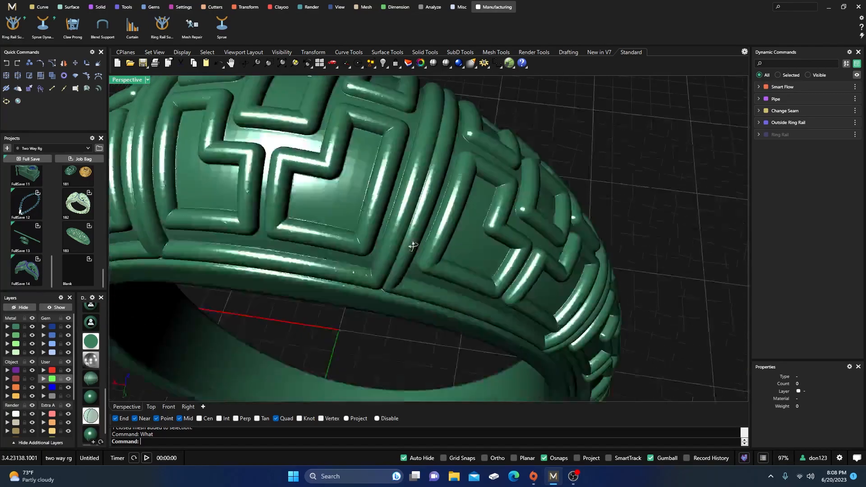
# Step: Review the whole patterned ring mesh from above and from the side to check its overall surface
pyautogui.moveTo(433, 248); pyautogui.dragTo(510, 251, button='right')
pyautogui.moveTo(427, 303); pyautogui.dragTo(396, 248, button='right')
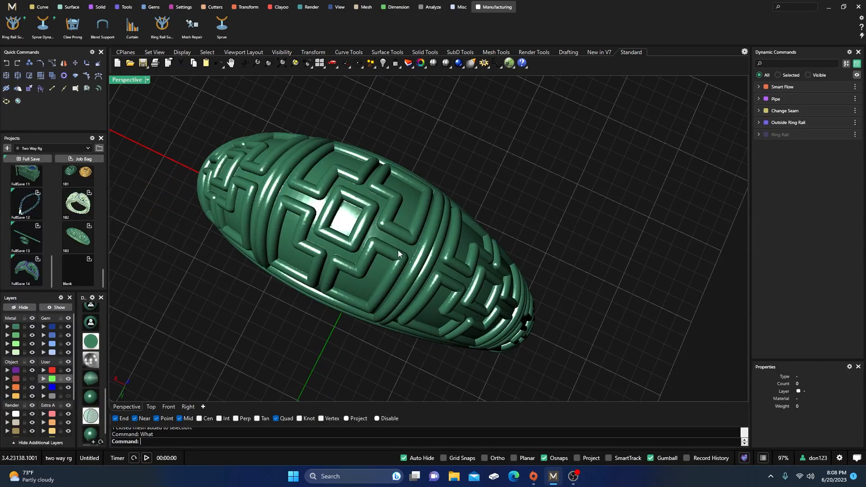
pyautogui.moveTo(426, 315); pyautogui.dragTo(410, 281, button='right')
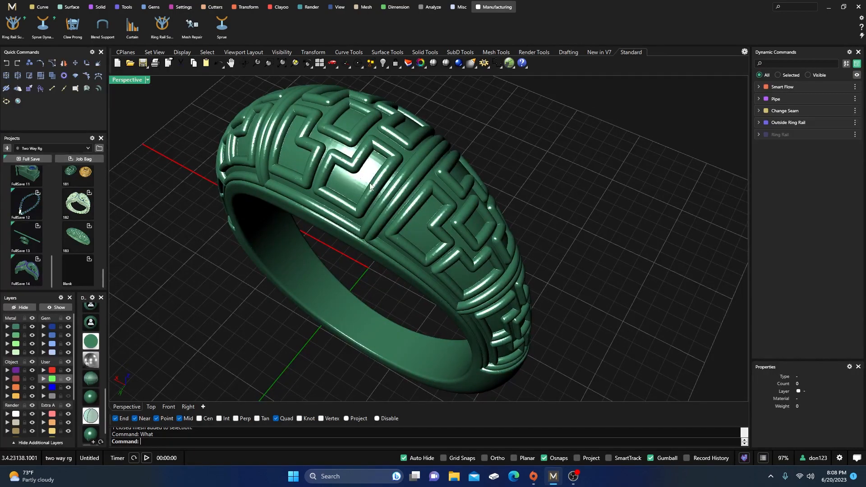
pyautogui.scroll(-4, 386, 209)
pyautogui.moveTo(386, 210); pyautogui.dragTo(388, 237, button='right')
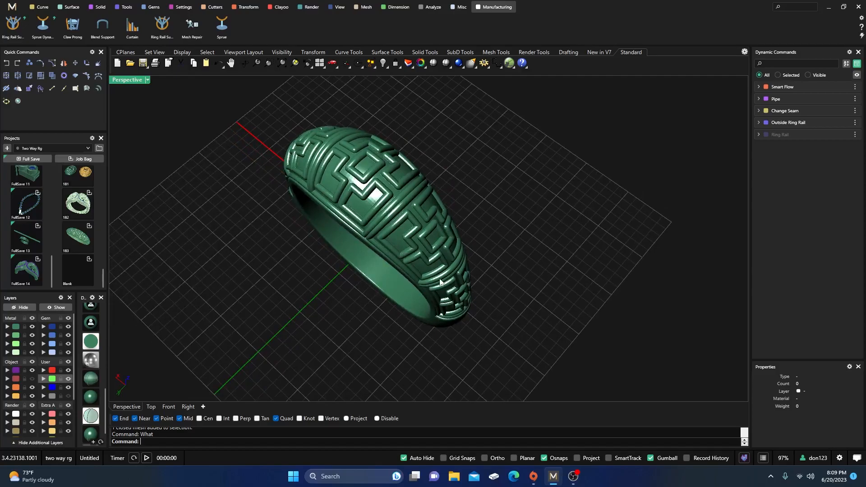
pyautogui.scroll(5, 387, 221)
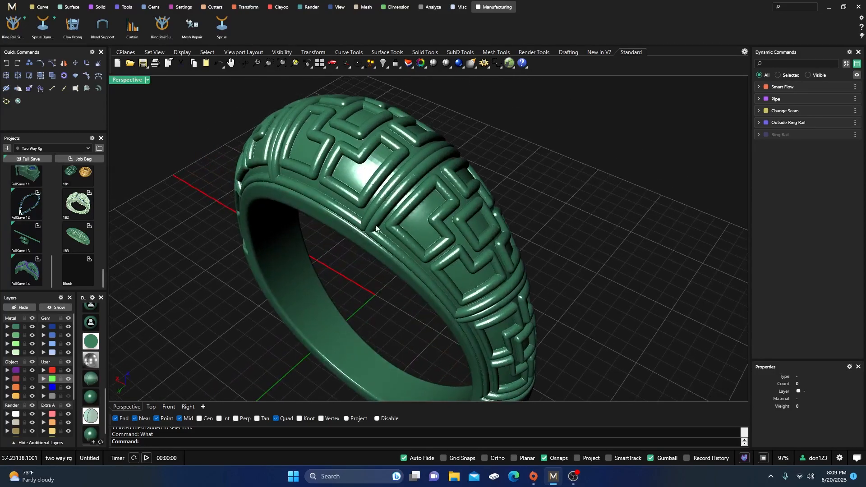
pyautogui.scroll(-3, 365, 207)
pyautogui.moveTo(364, 206); pyautogui.dragTo(353, 194, button='right')
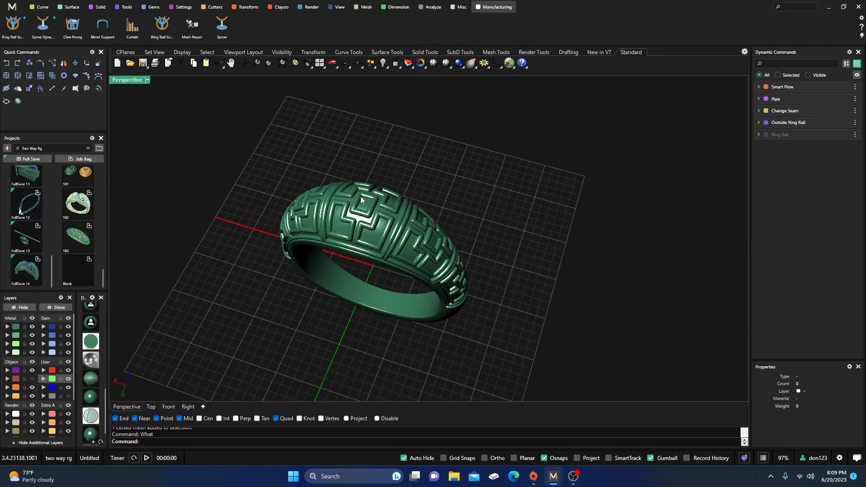
pyautogui.moveTo(370, 265); pyautogui.dragTo(351, 248, button='right')
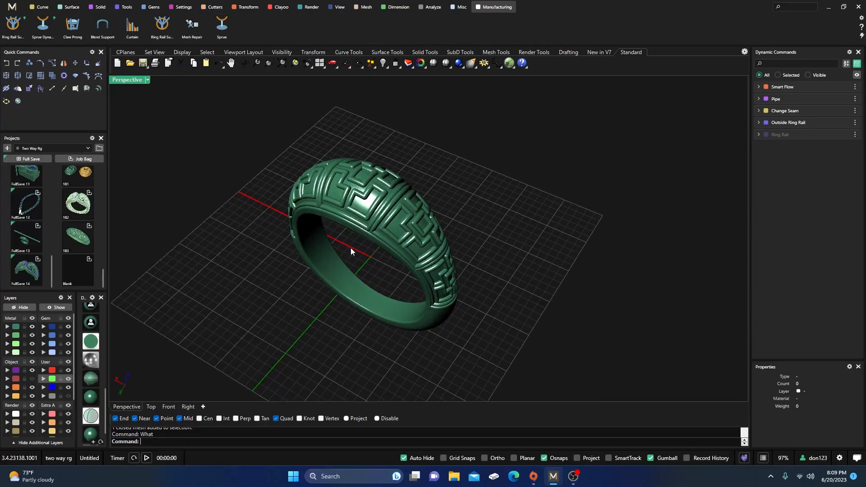